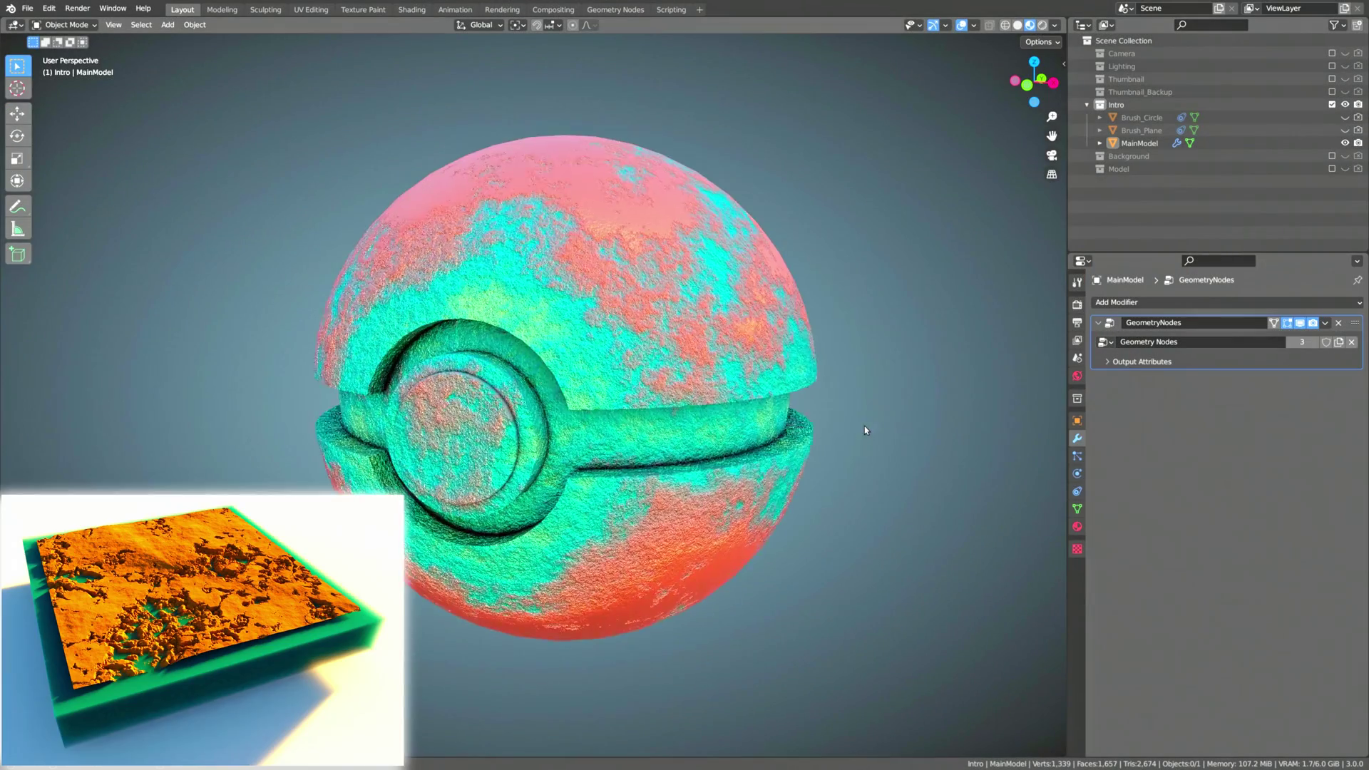
Step: Orbit the finished rusty sphere, select Brush_Circle and Brush_Plane, and start moving the plane upward
middle_drag(864, 430, 858, 193)
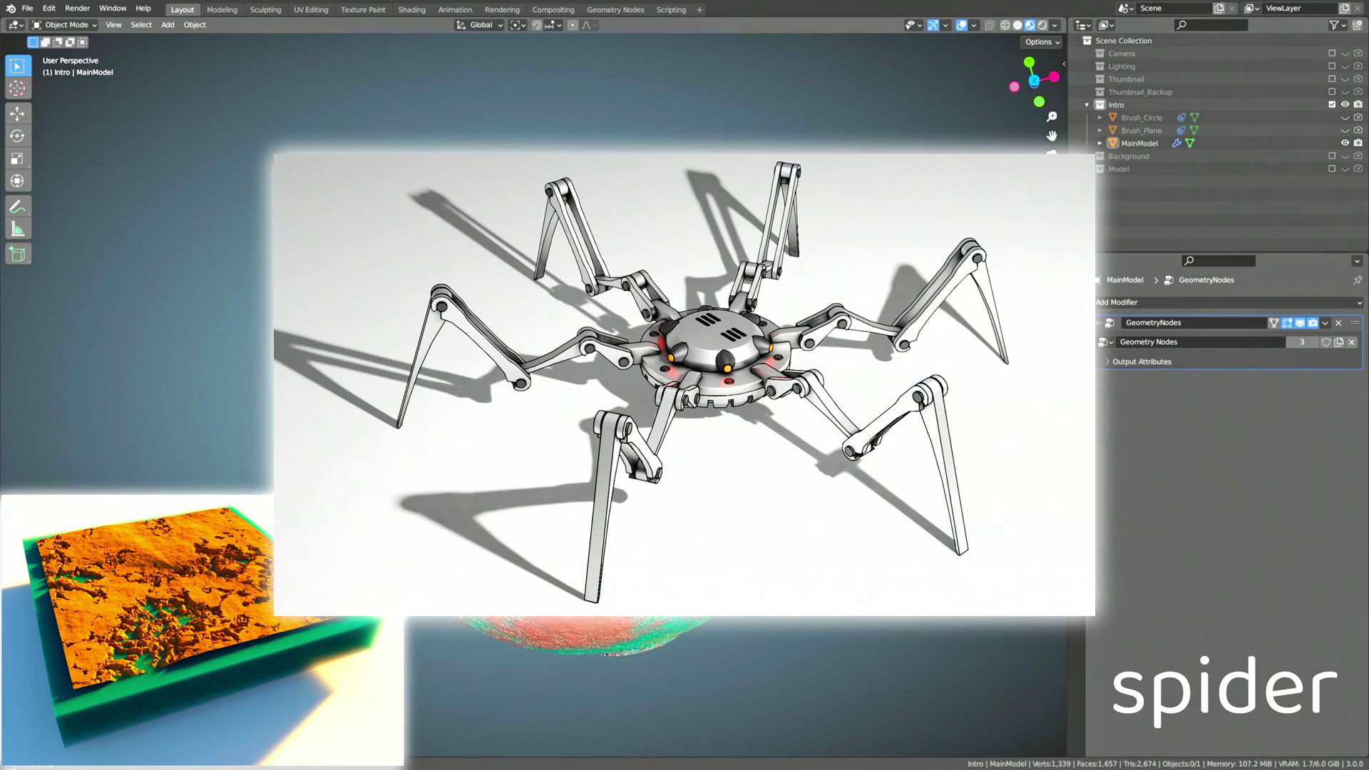
mouse_move(918, 131)
middle_down()
mouse_move(917, 100)
mouse_move(935, 425)
mouse_move(922, 424)
middle_up()
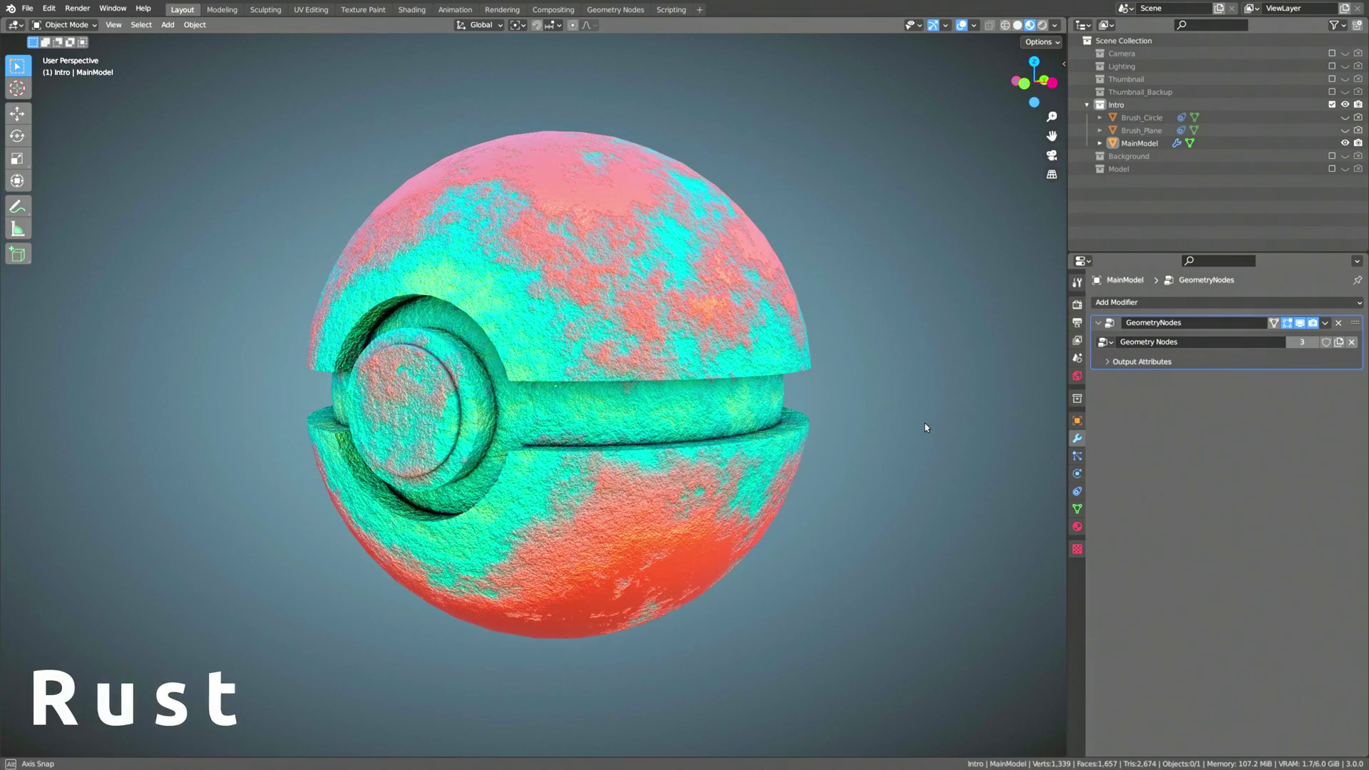
click(1345, 118)
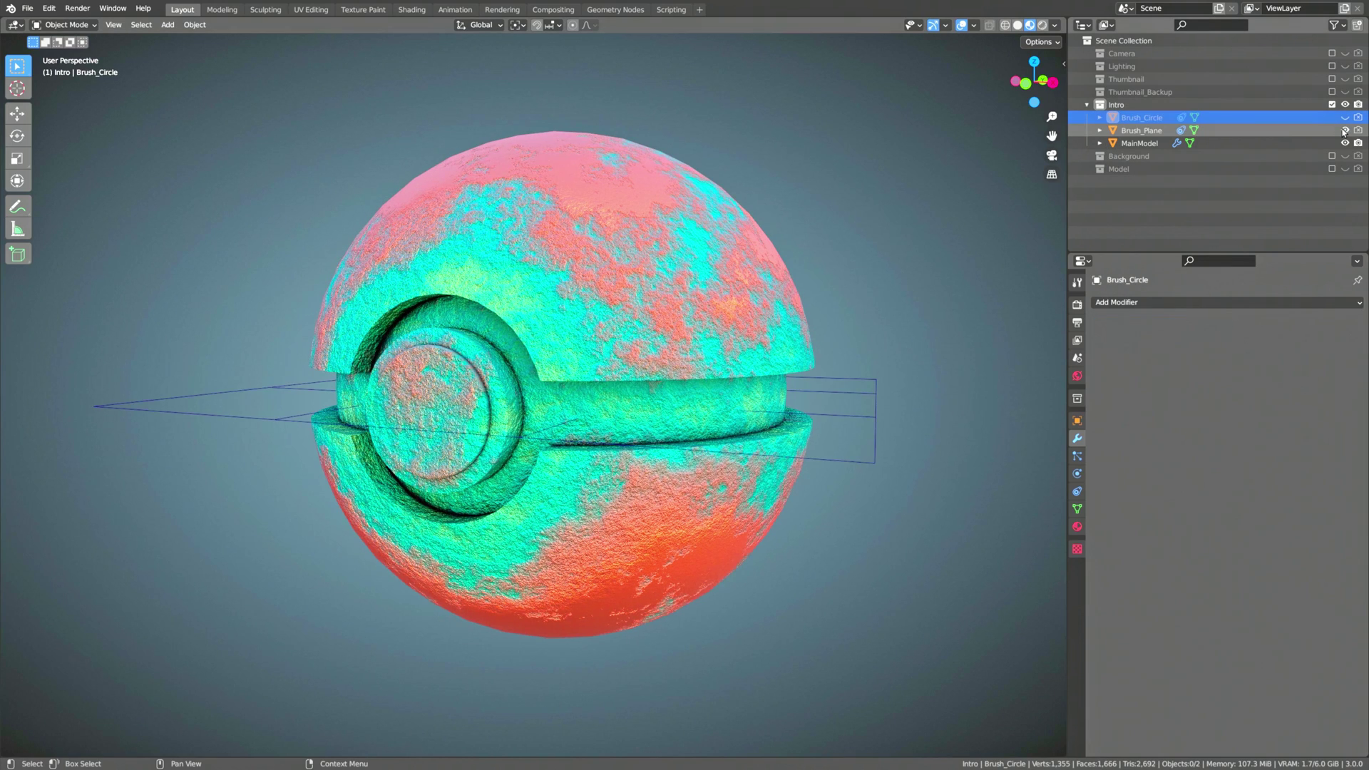
click(874, 434)
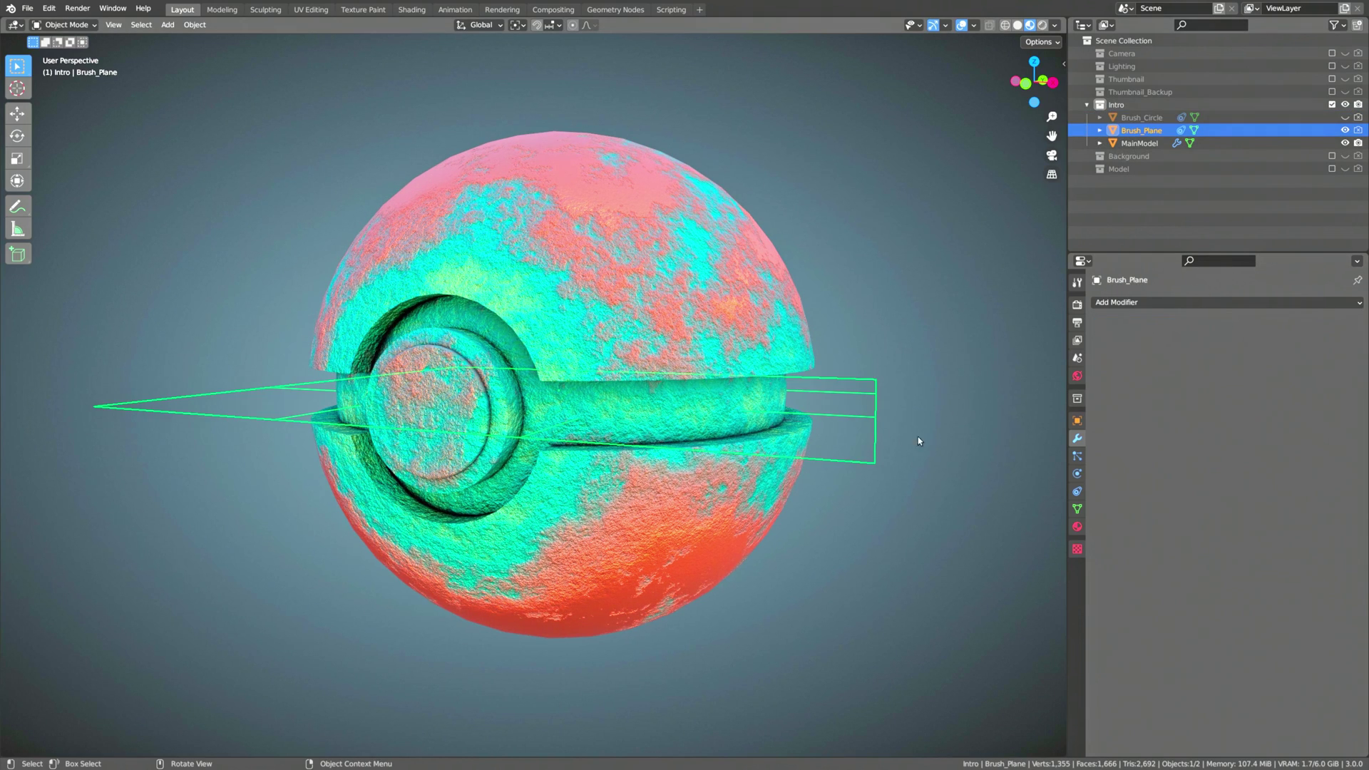
key(g)
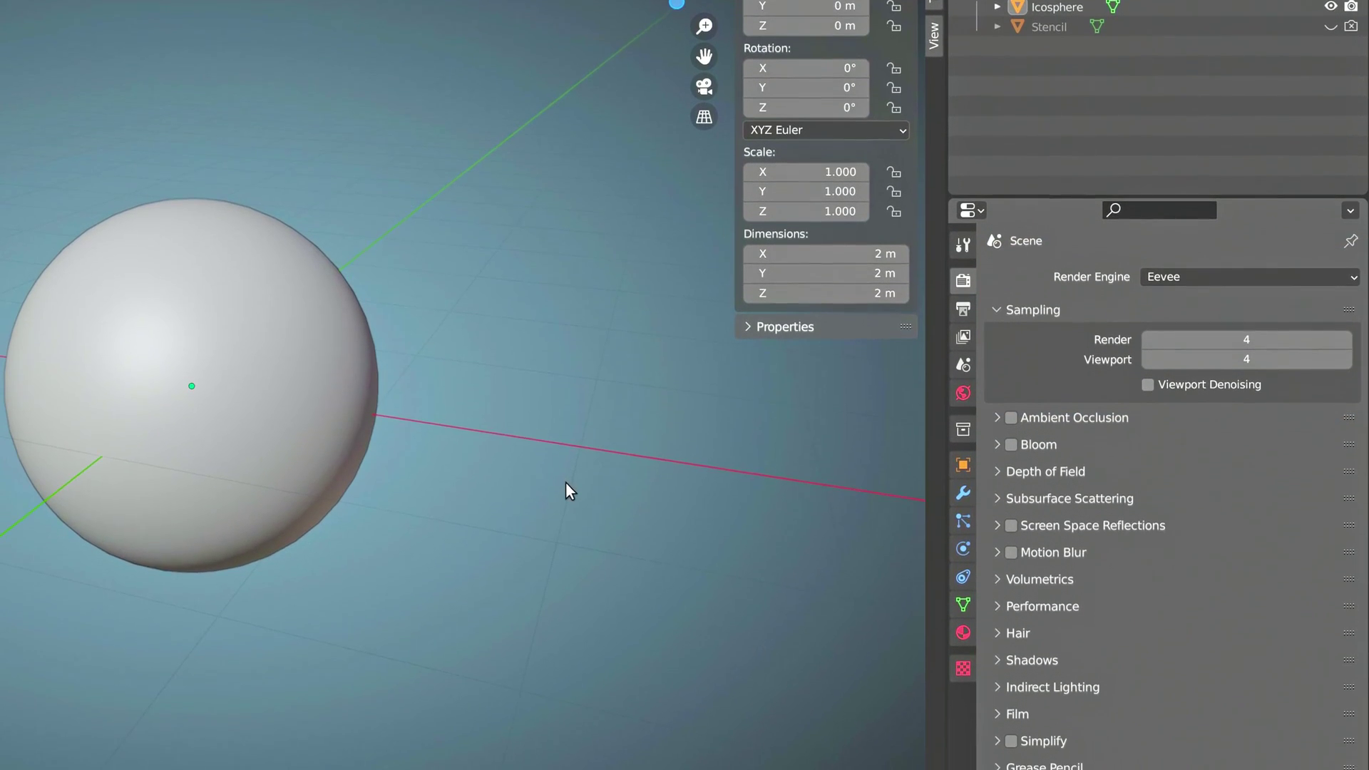
Step: Give the icosphere a new material named 'Rust Material'
middle_drag(554, 489, 710, 362)
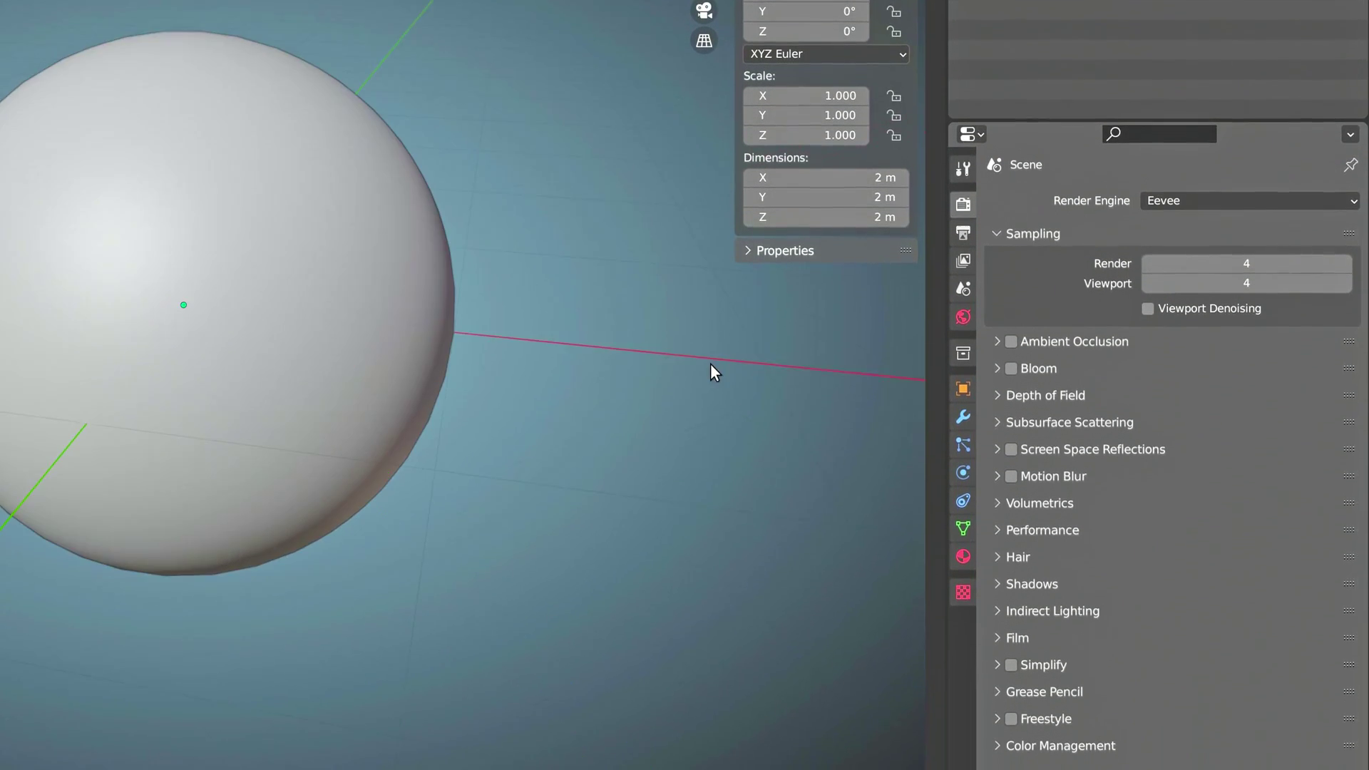
click(963, 556)
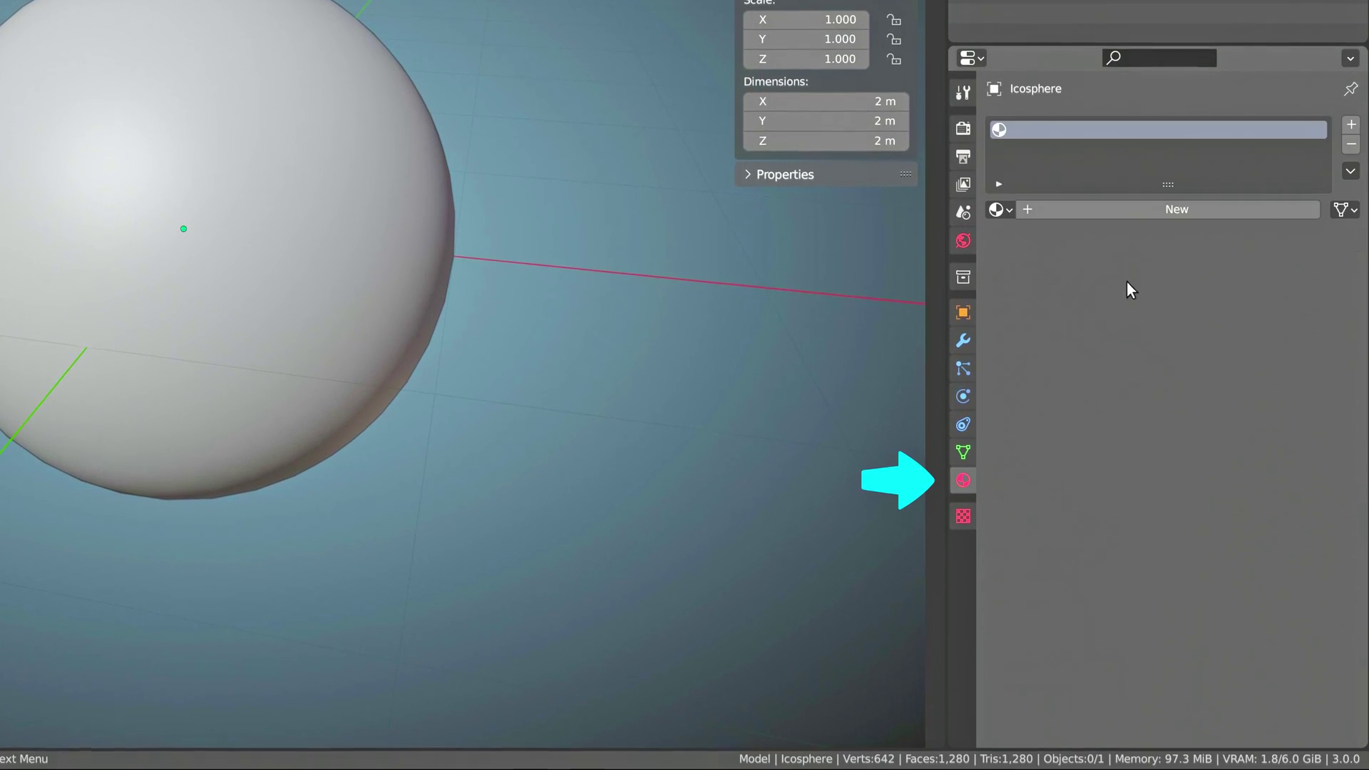
click(1132, 212)
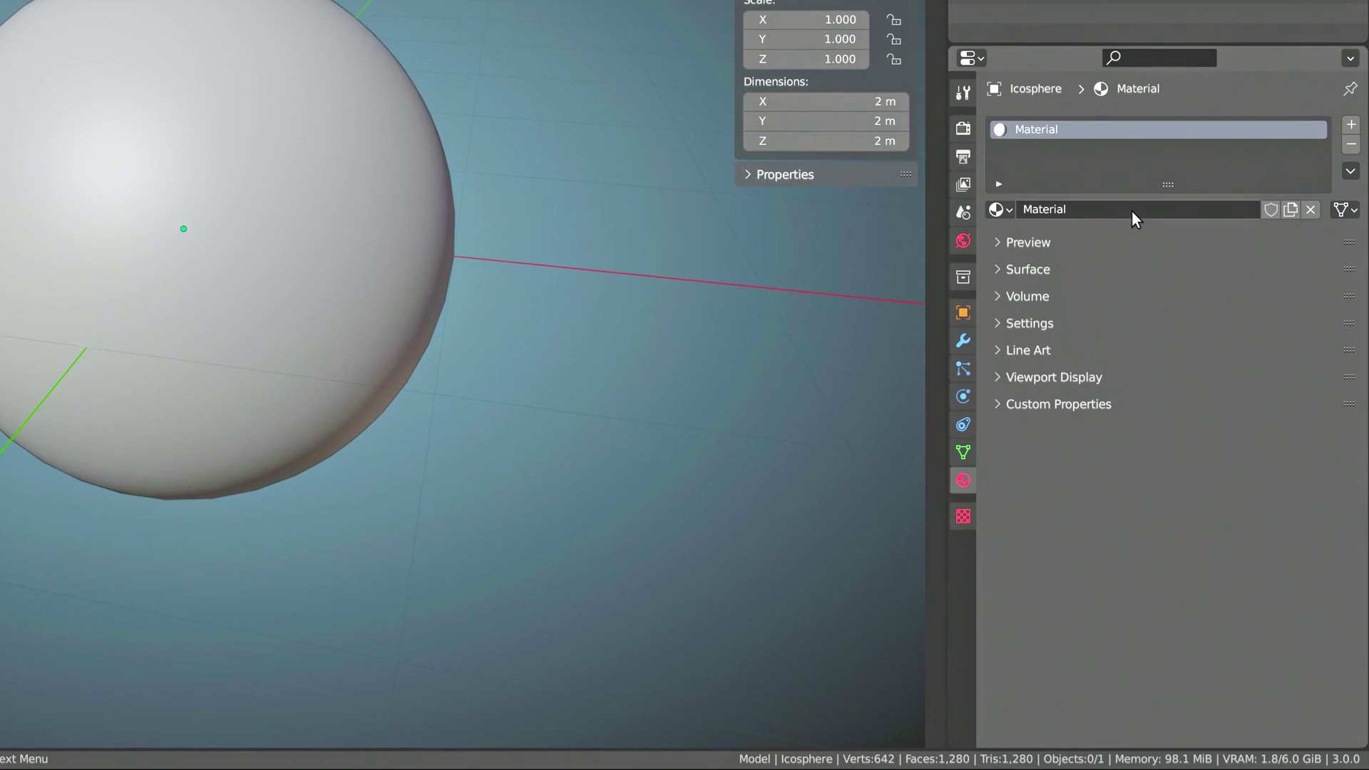
click(1132, 211)
text(Rust M)
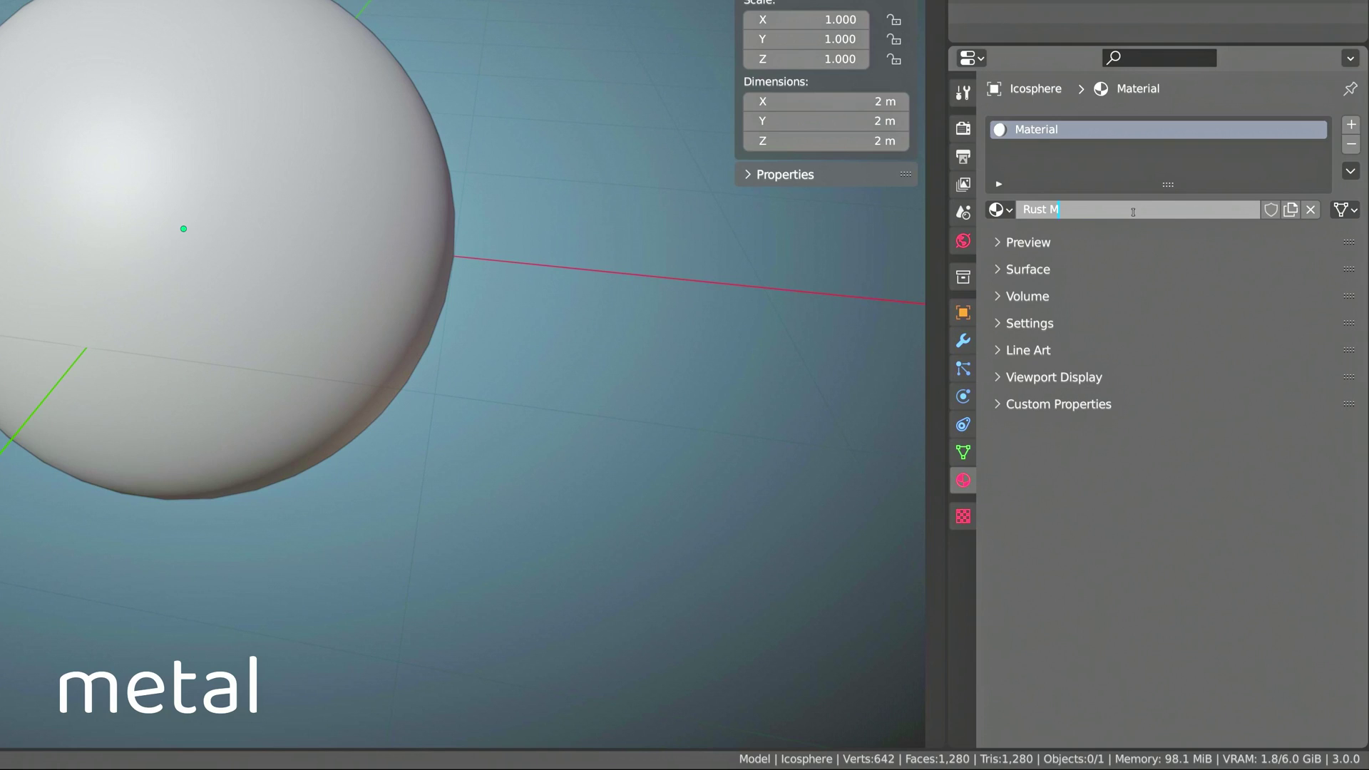
text(aterial)
key(Return)
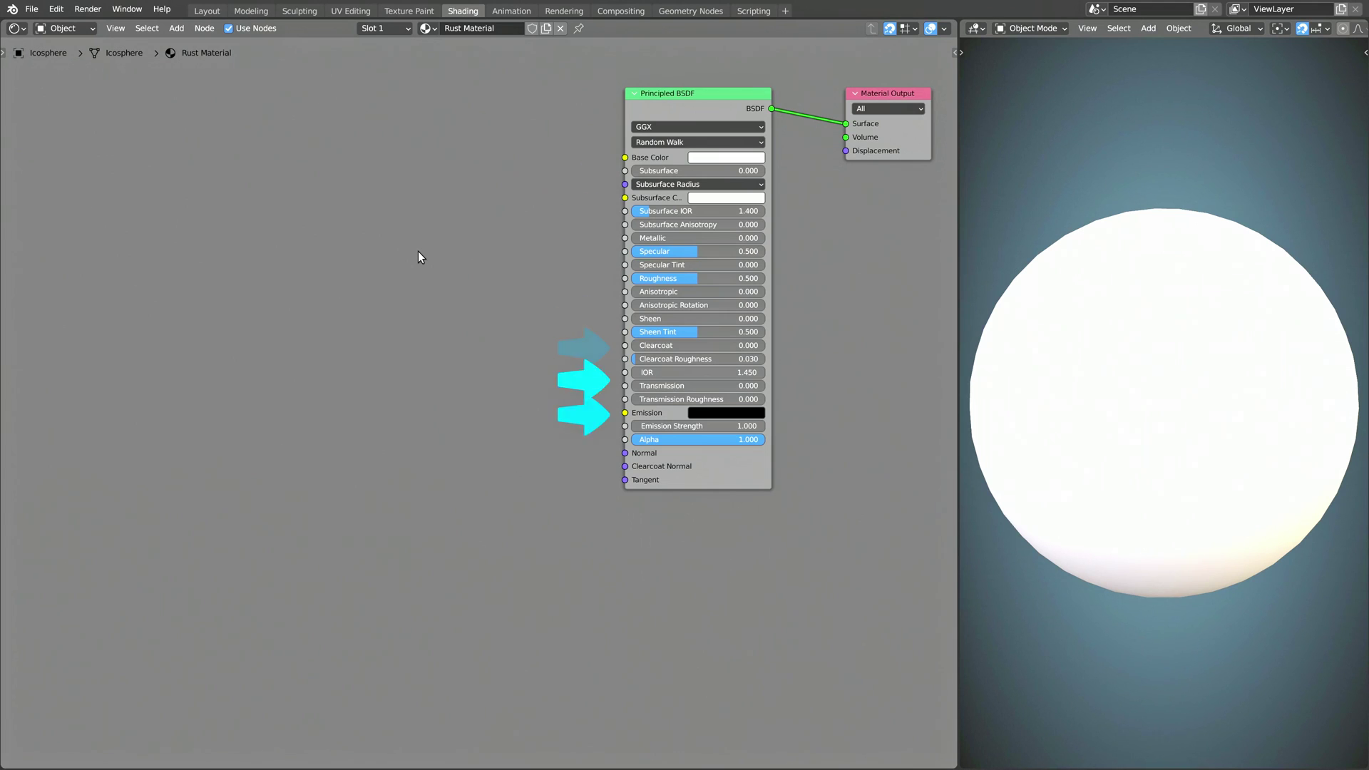
Step: Replace the Principled BSDF with a Glossy BSDF node found through search
click(661, 96)
key(Delete)
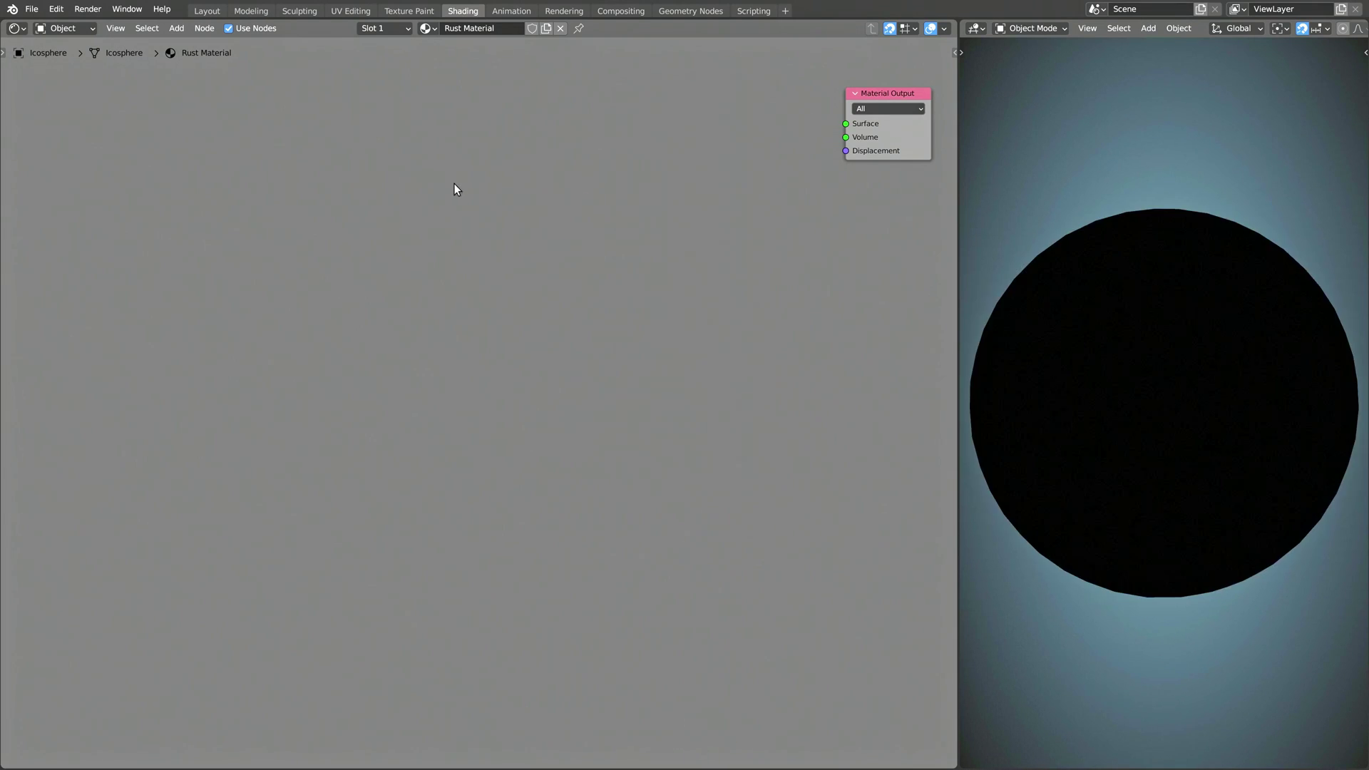
click(178, 28)
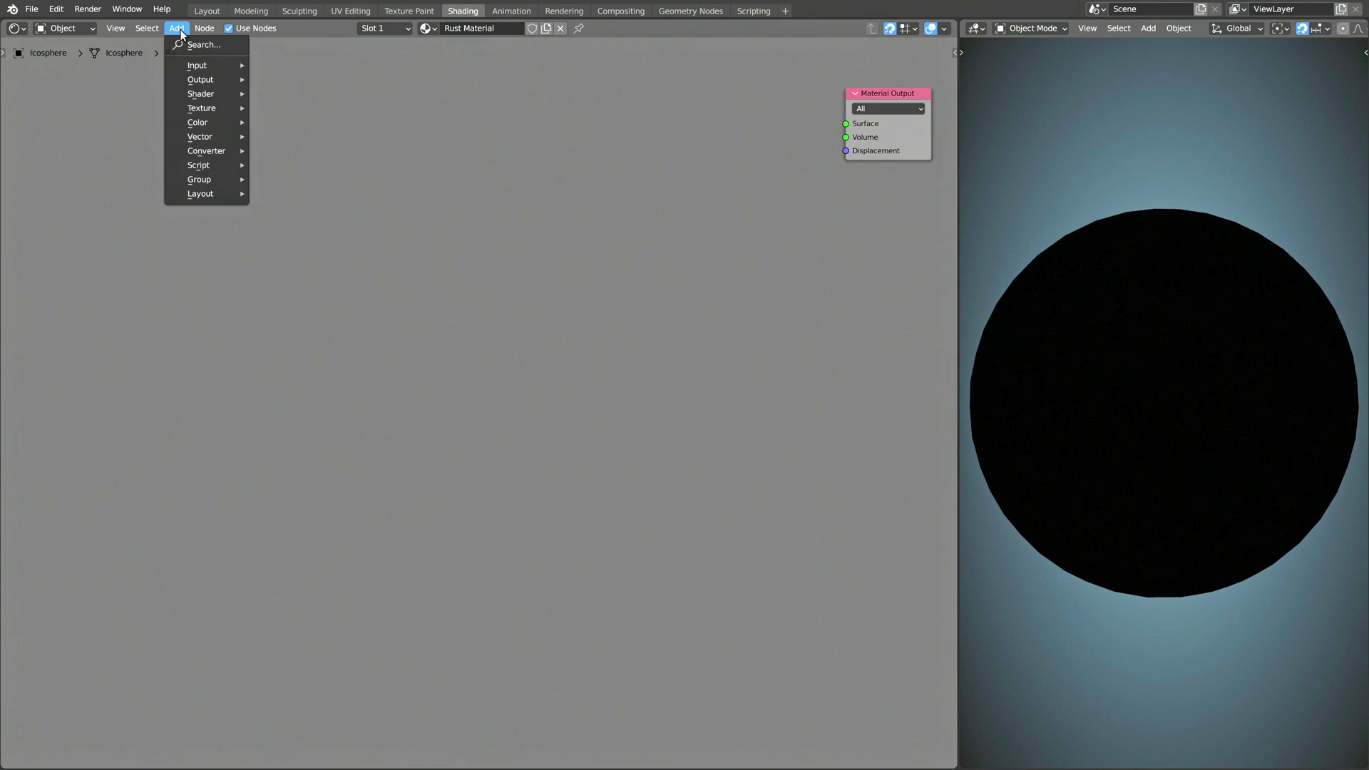
click(189, 65)
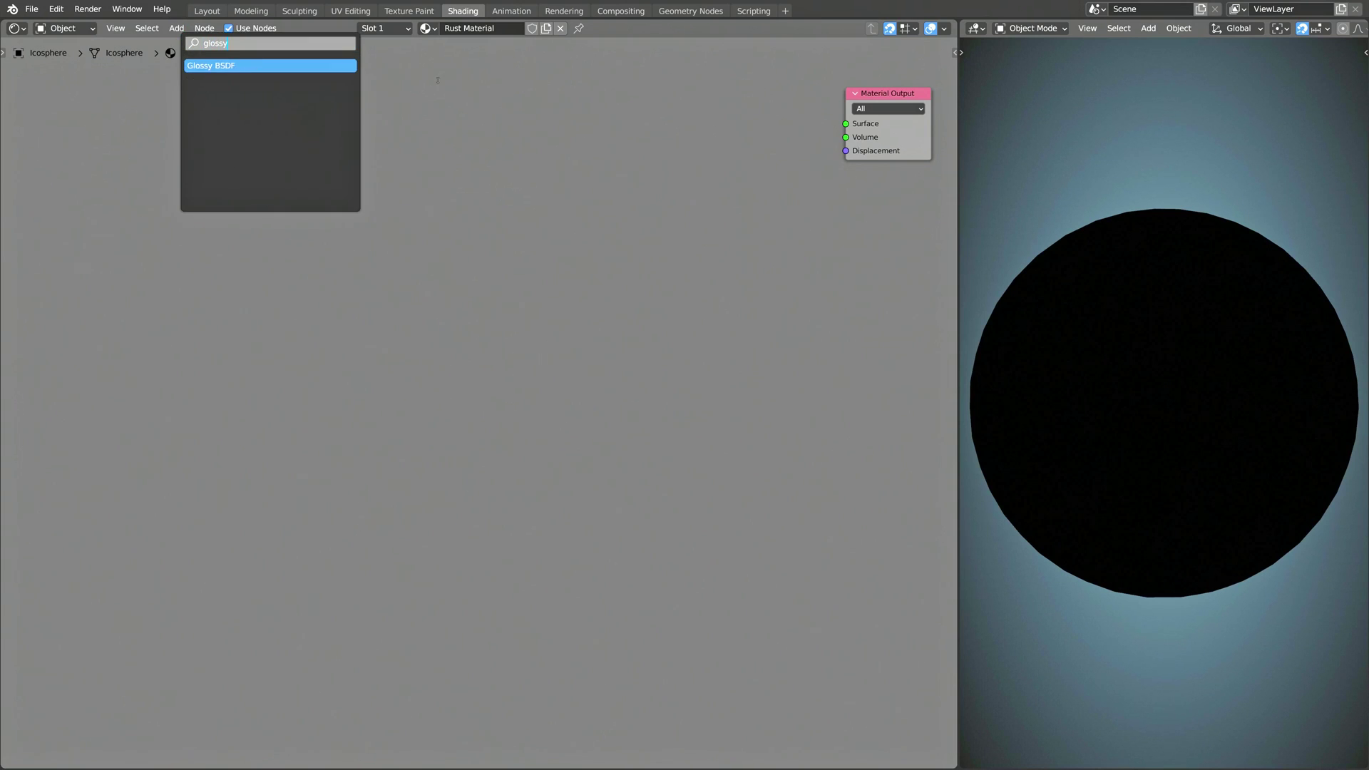
key(Return)
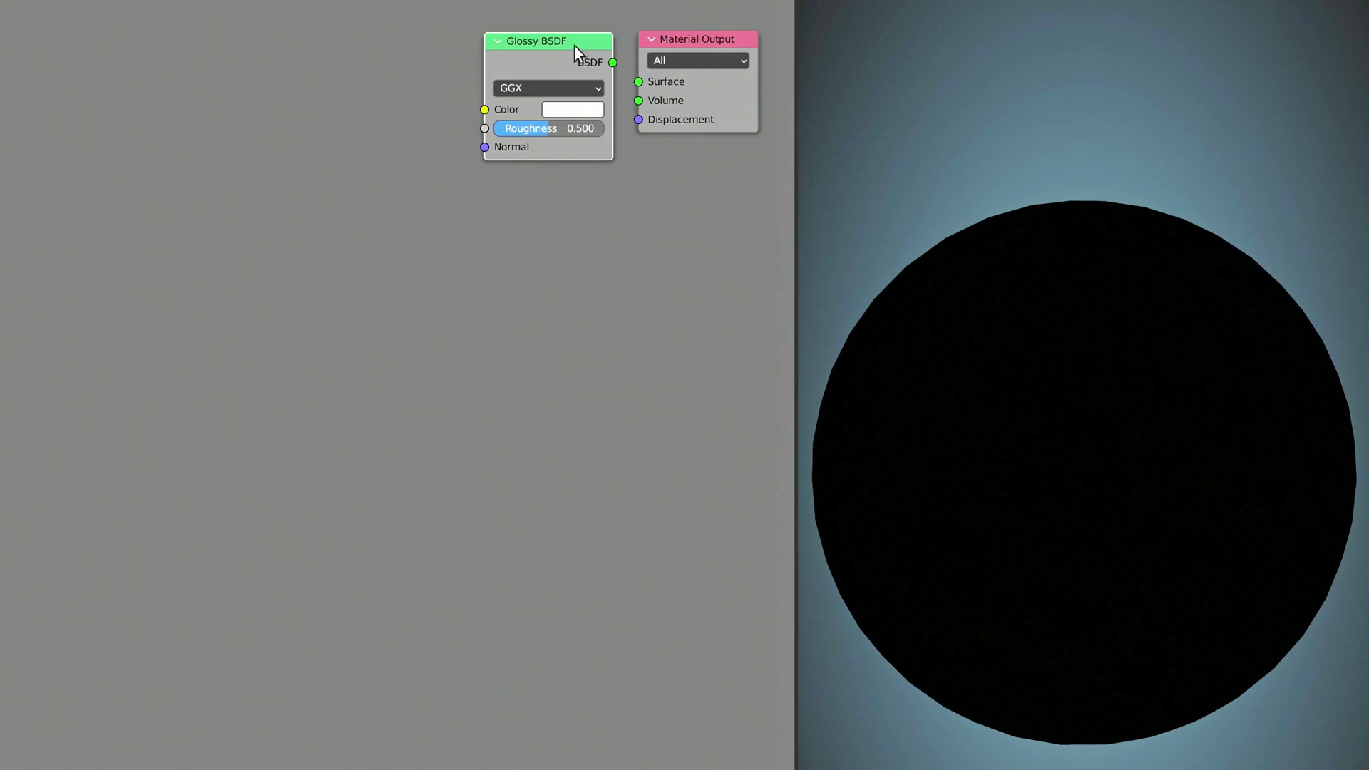
Step: Set the Glossy BSDF colour to orange (HSV 0.04, 0.8, 1)
click(575, 109)
click(609, 295)
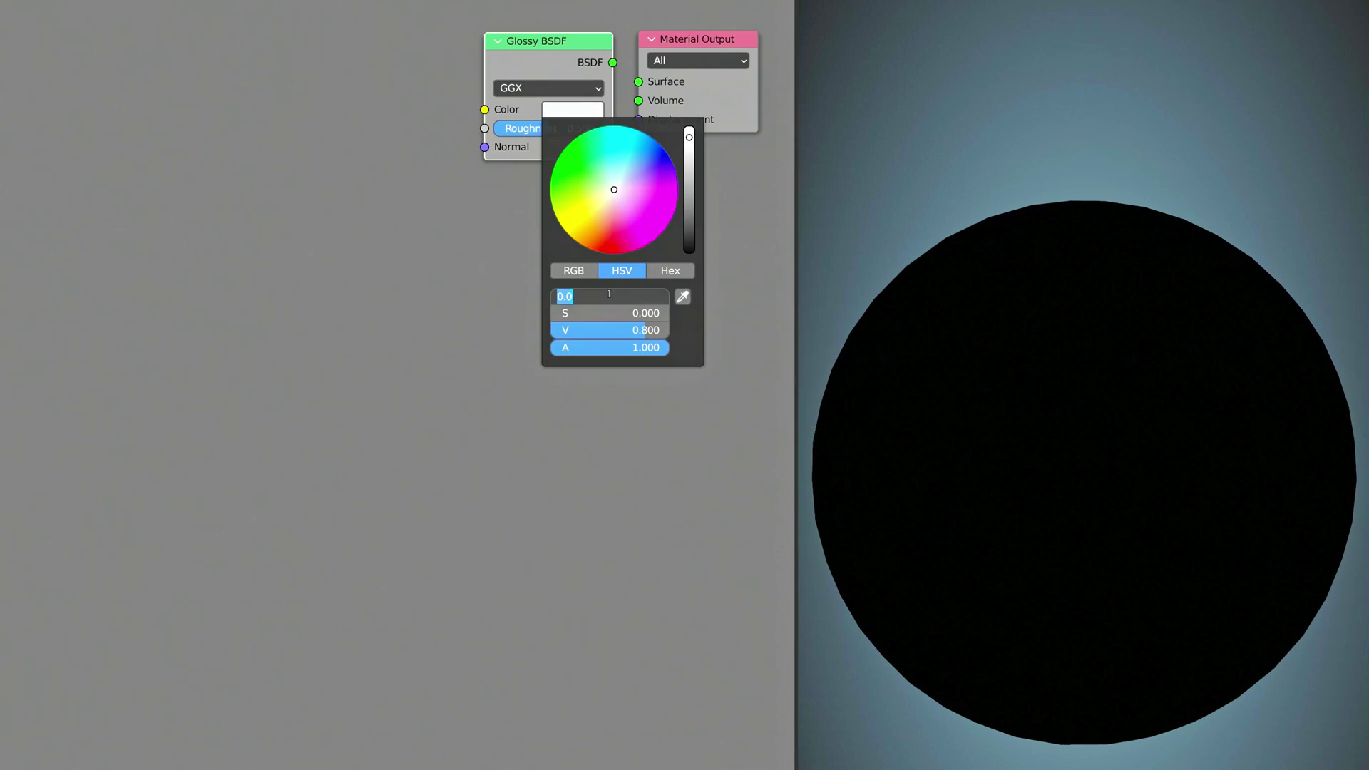
text(0.0)
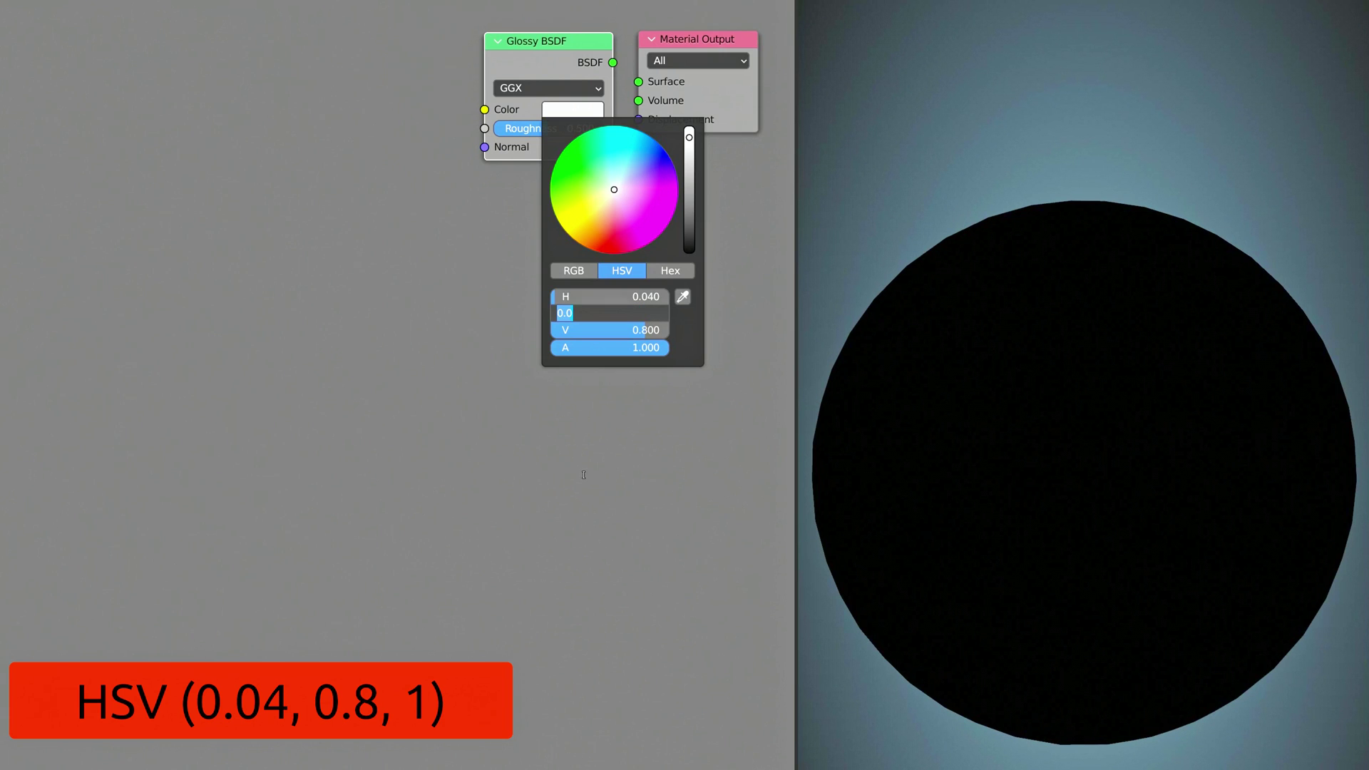
text(0.)
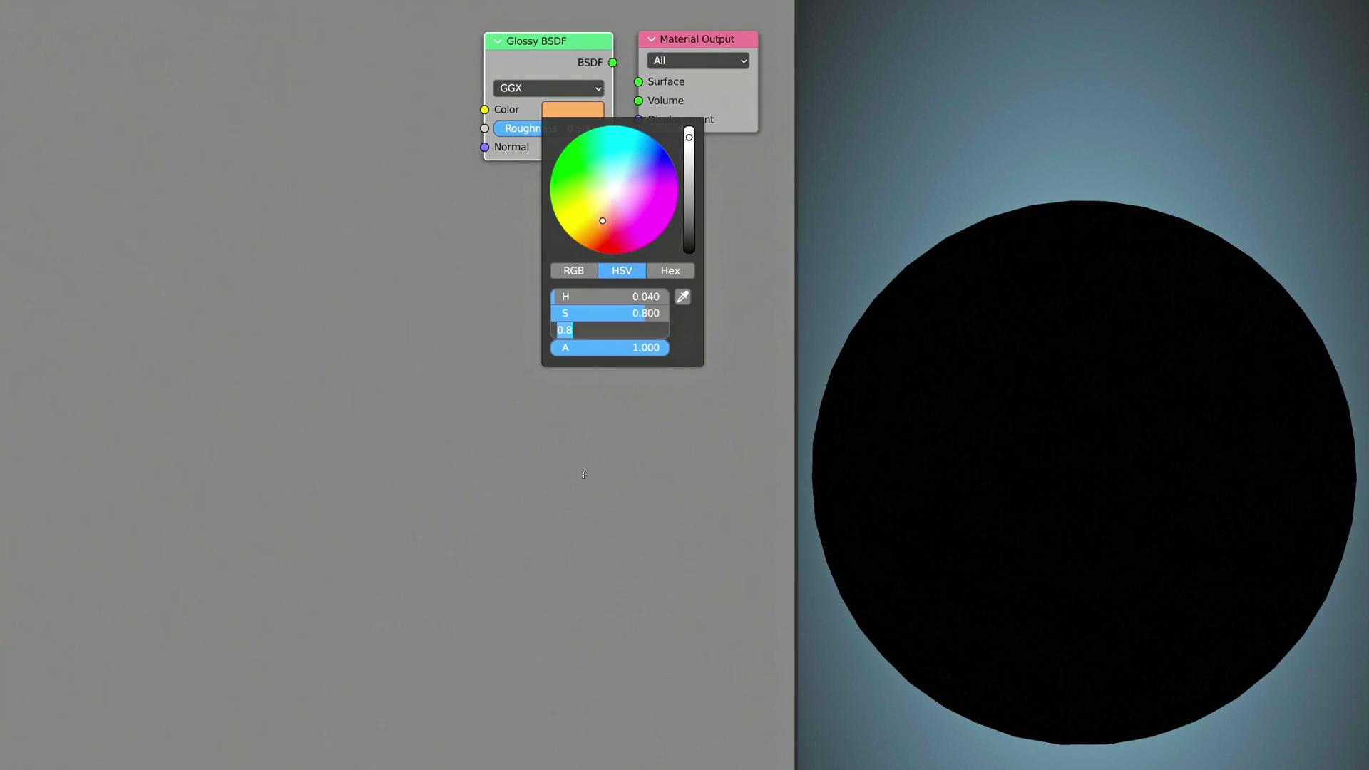
key(Return)
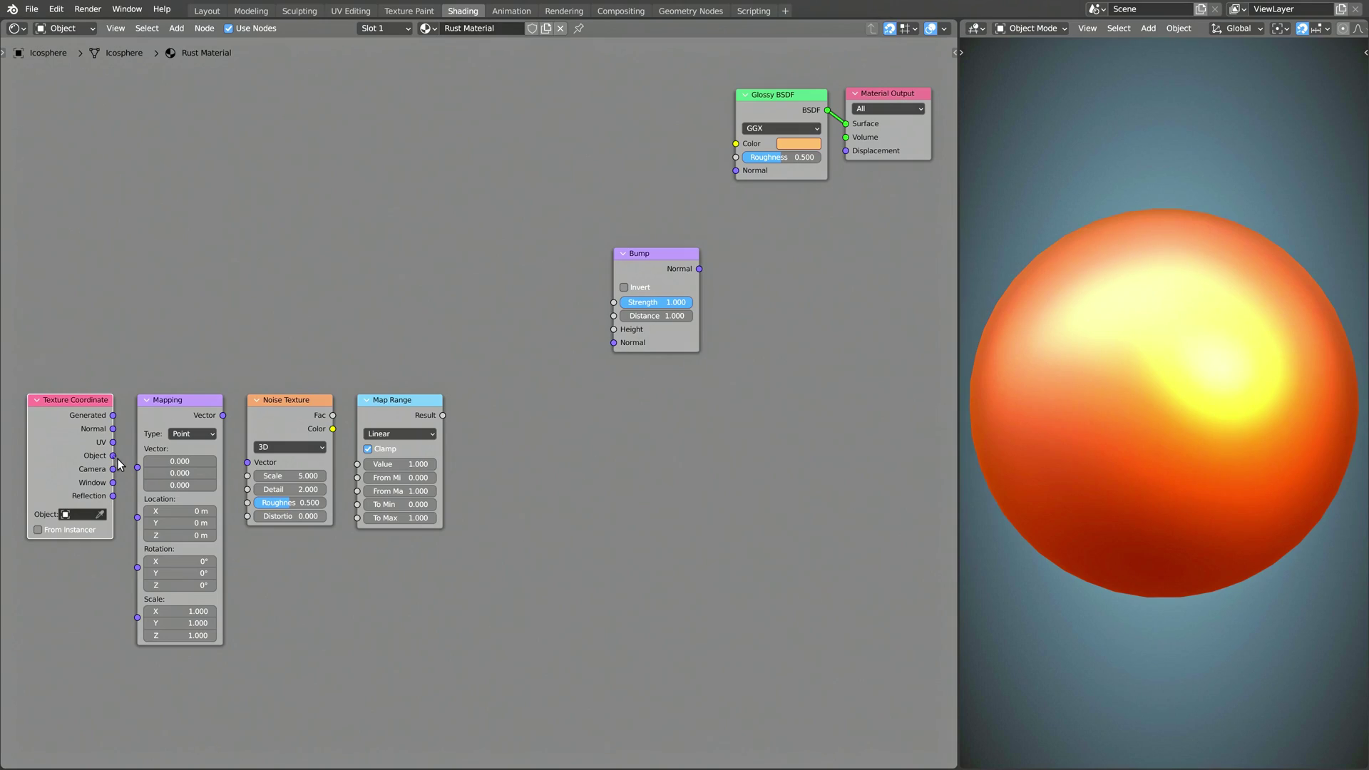
Step: Link Object coordinates into Mapping and the Bump normal into the Glossy BSDF Normal
drag(134, 470, 135, 468)
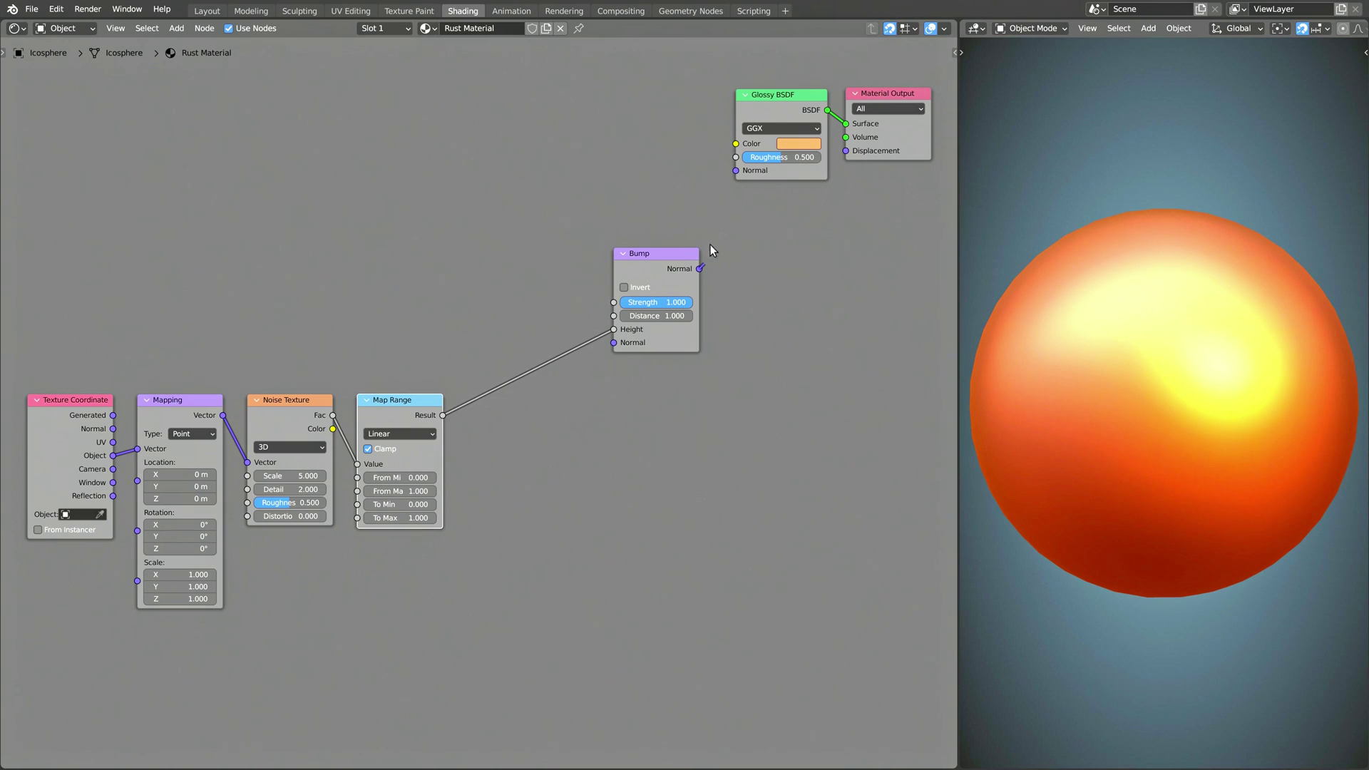
drag(730, 183, 733, 175)
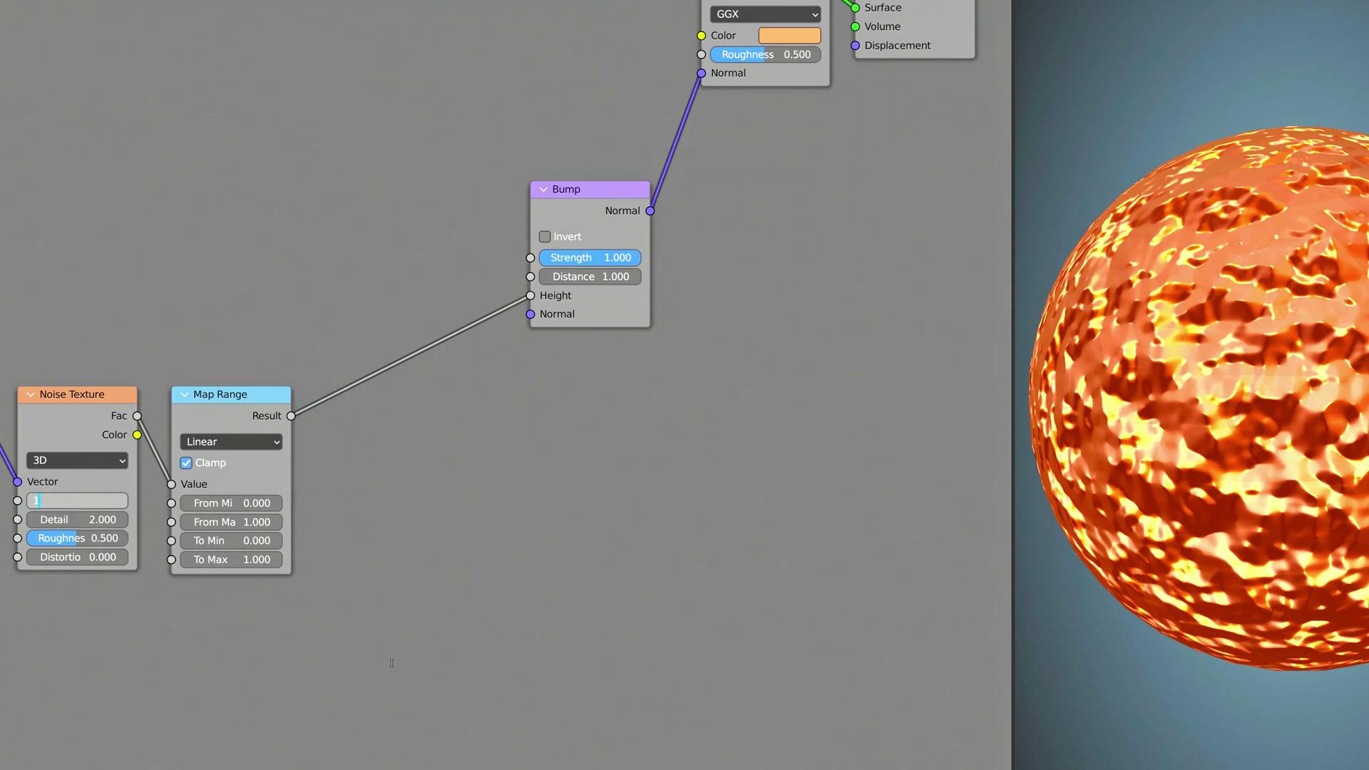
Step: Set the Noise Texture to Scale 1.3, Detail 15 and Roughness 0.8
key(Tab)
text(1)
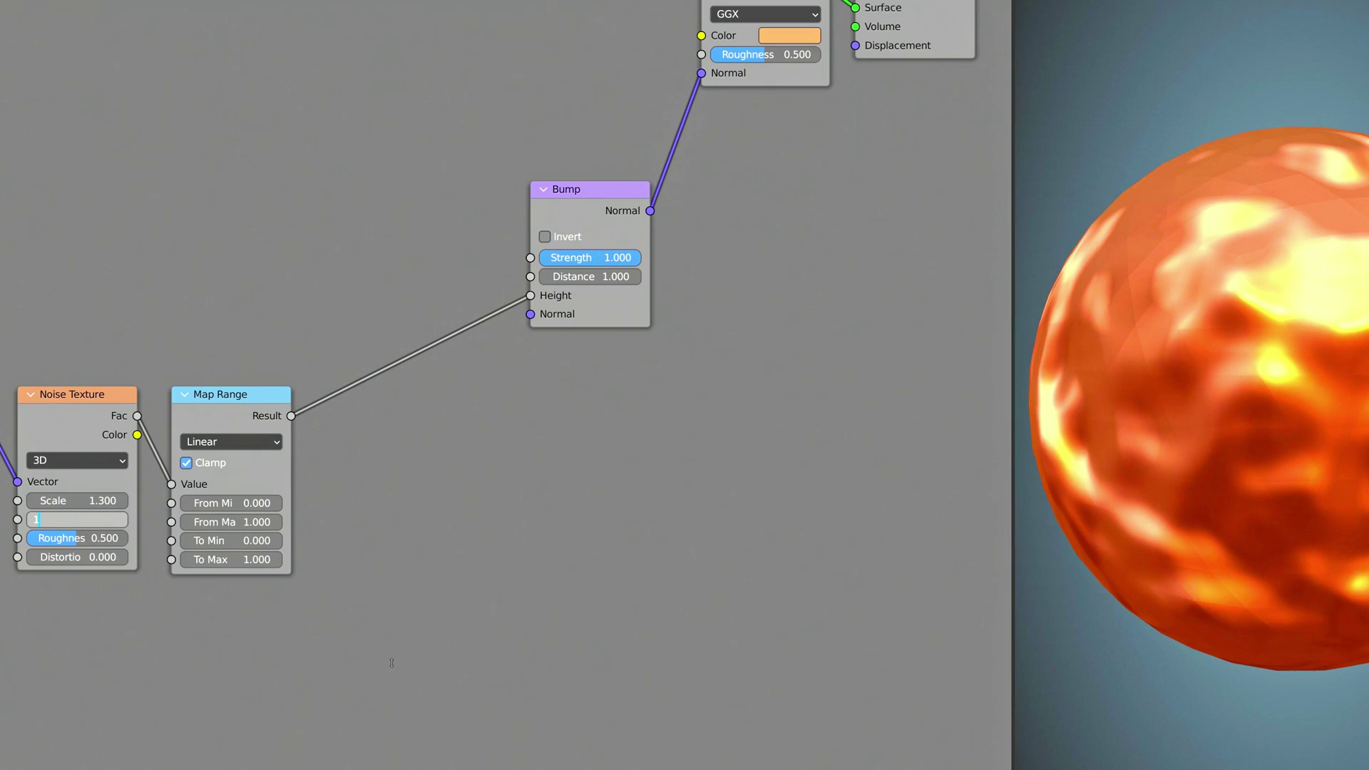
text(5)
key(Tab)
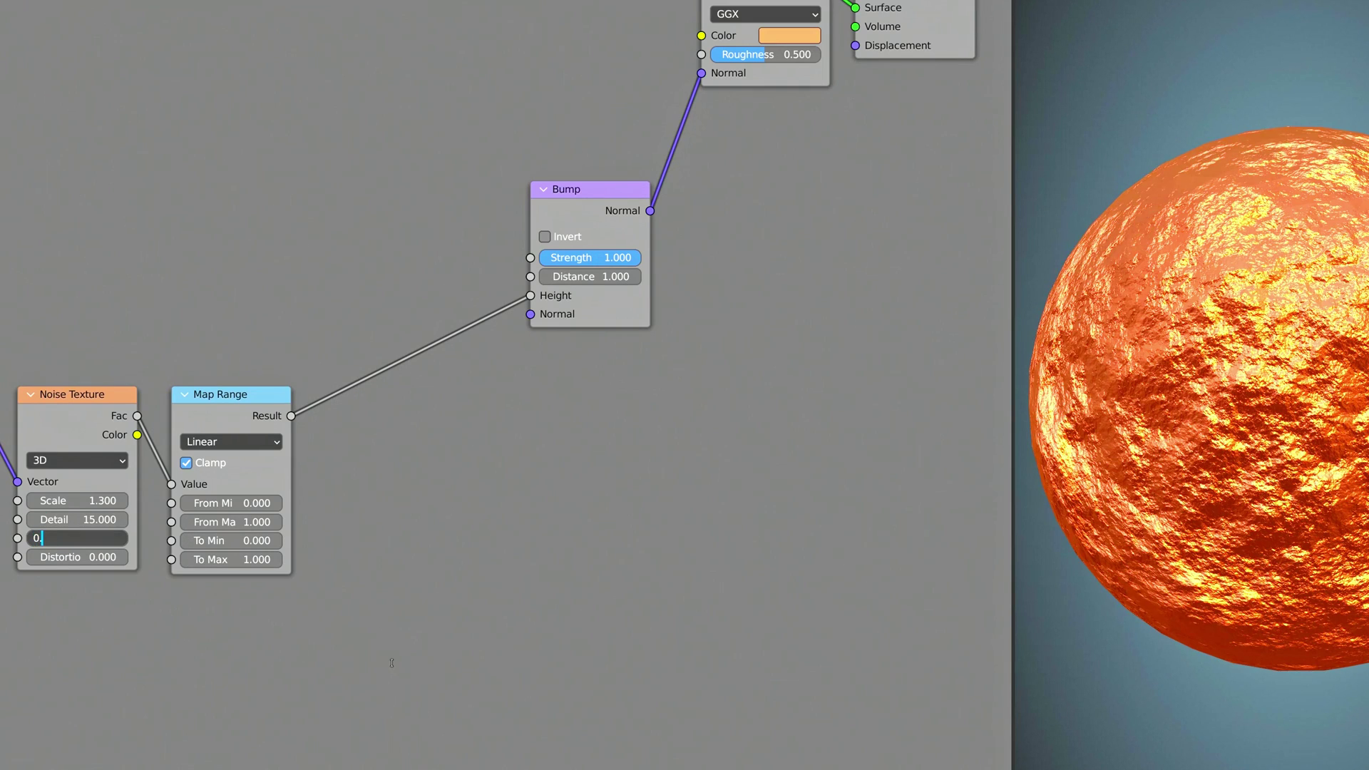
text(0.8)
key(Return)
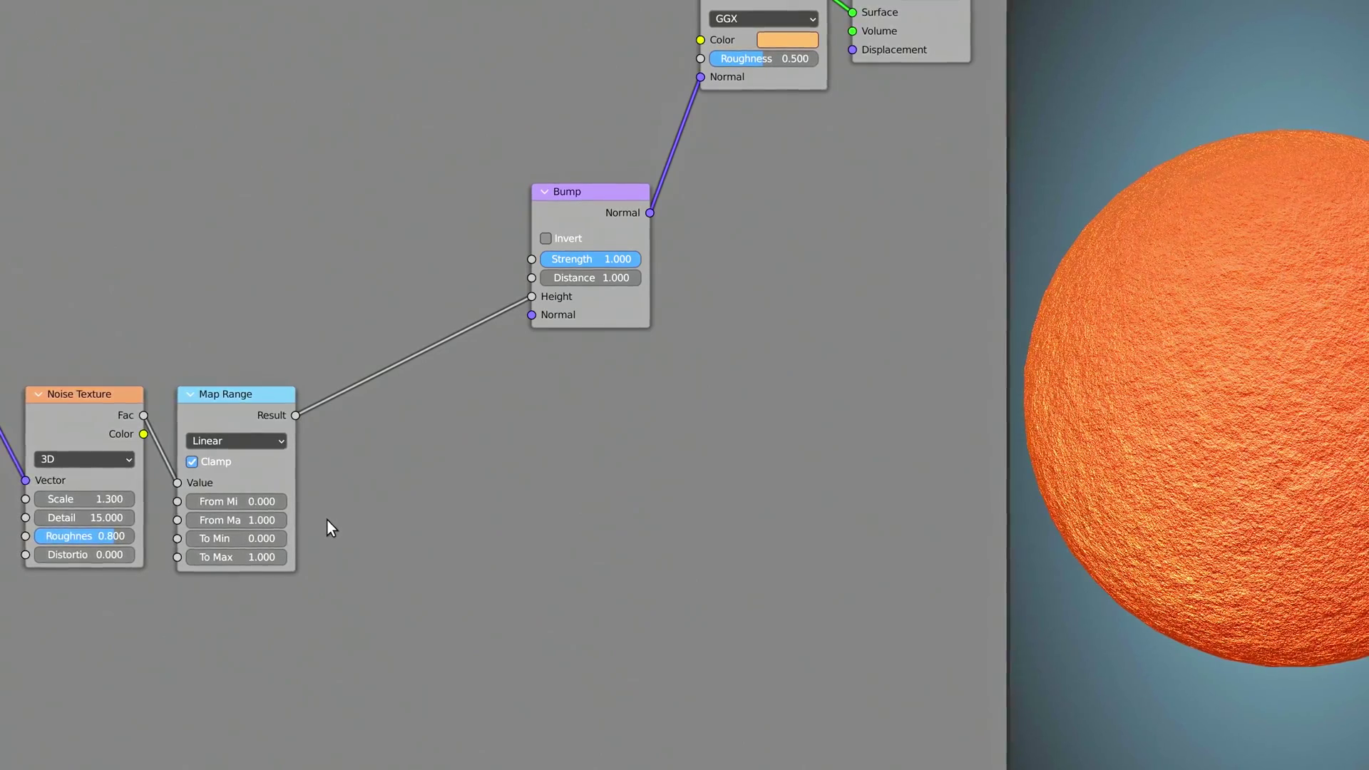
Step: Set Map Range From Min 0.5, From Max 0.7 and To Max 0.5
click(229, 501)
text(0.0)
key(BackSpace)
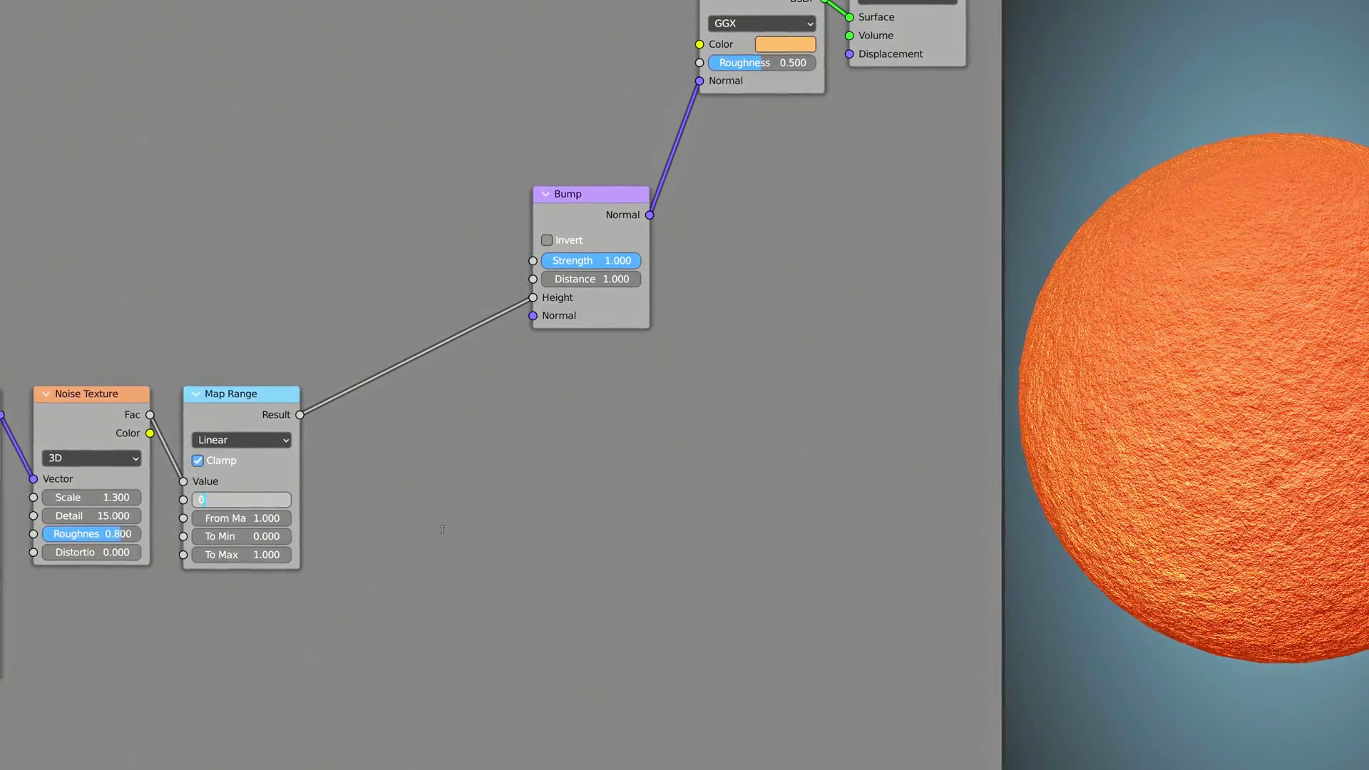
text(5)
key(Tab)
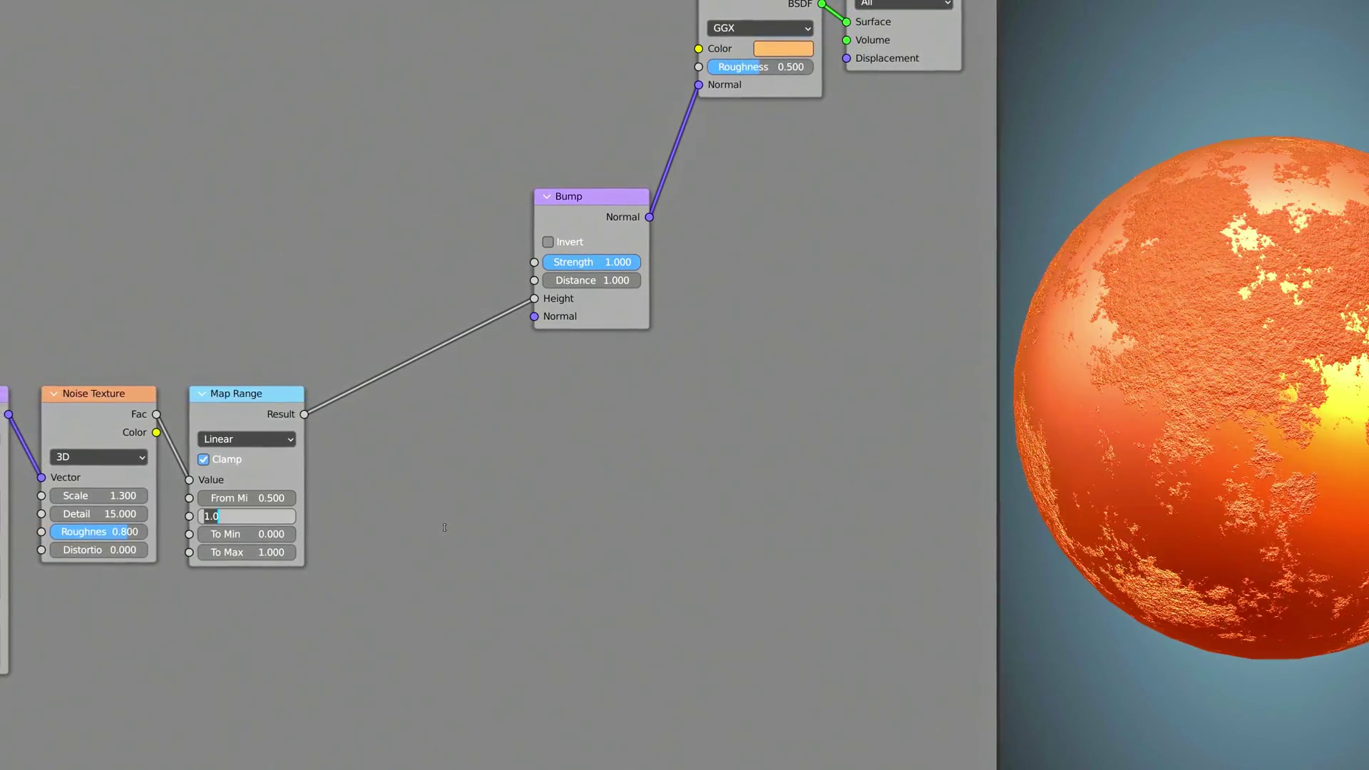
text(0.7)
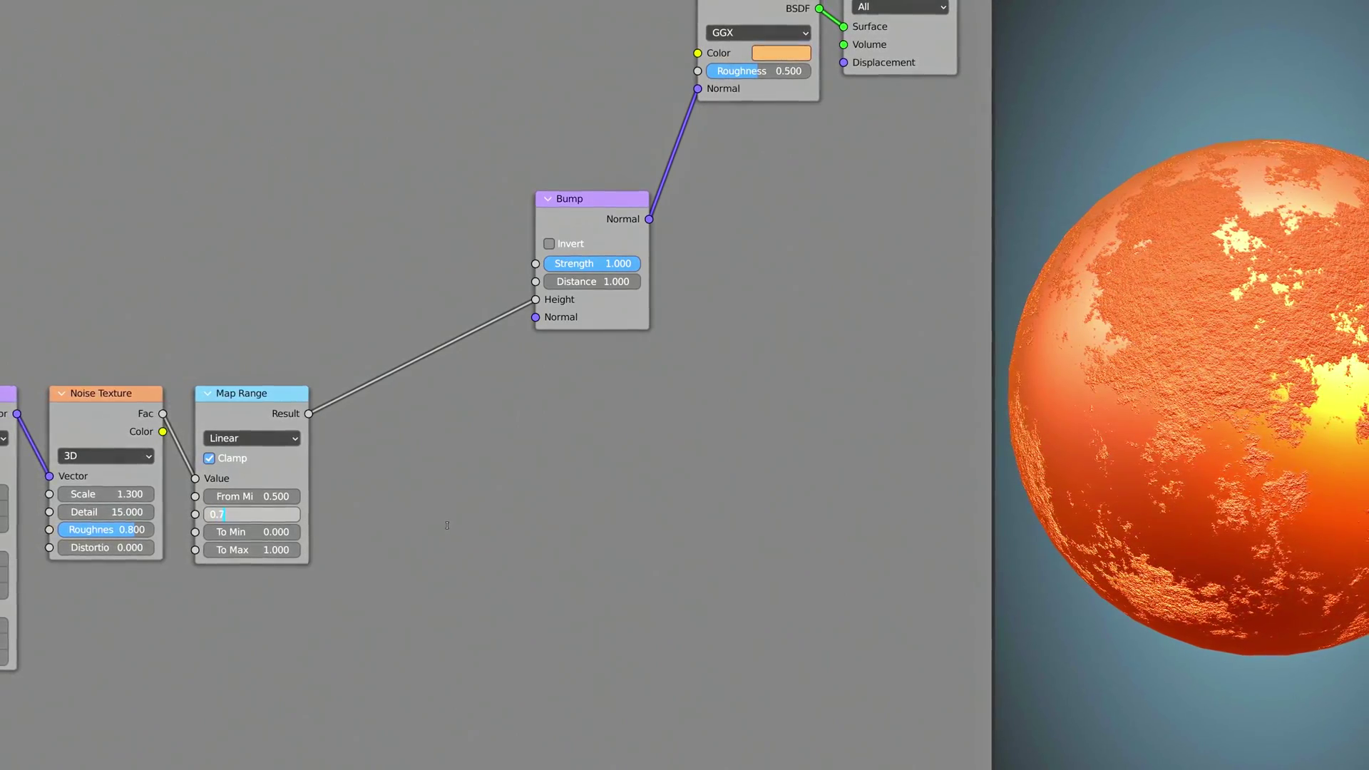
key(Tab)
key(Tab)
text(1.0)
key(BackSpace)
key(BackSpace)
key(BackSpace)
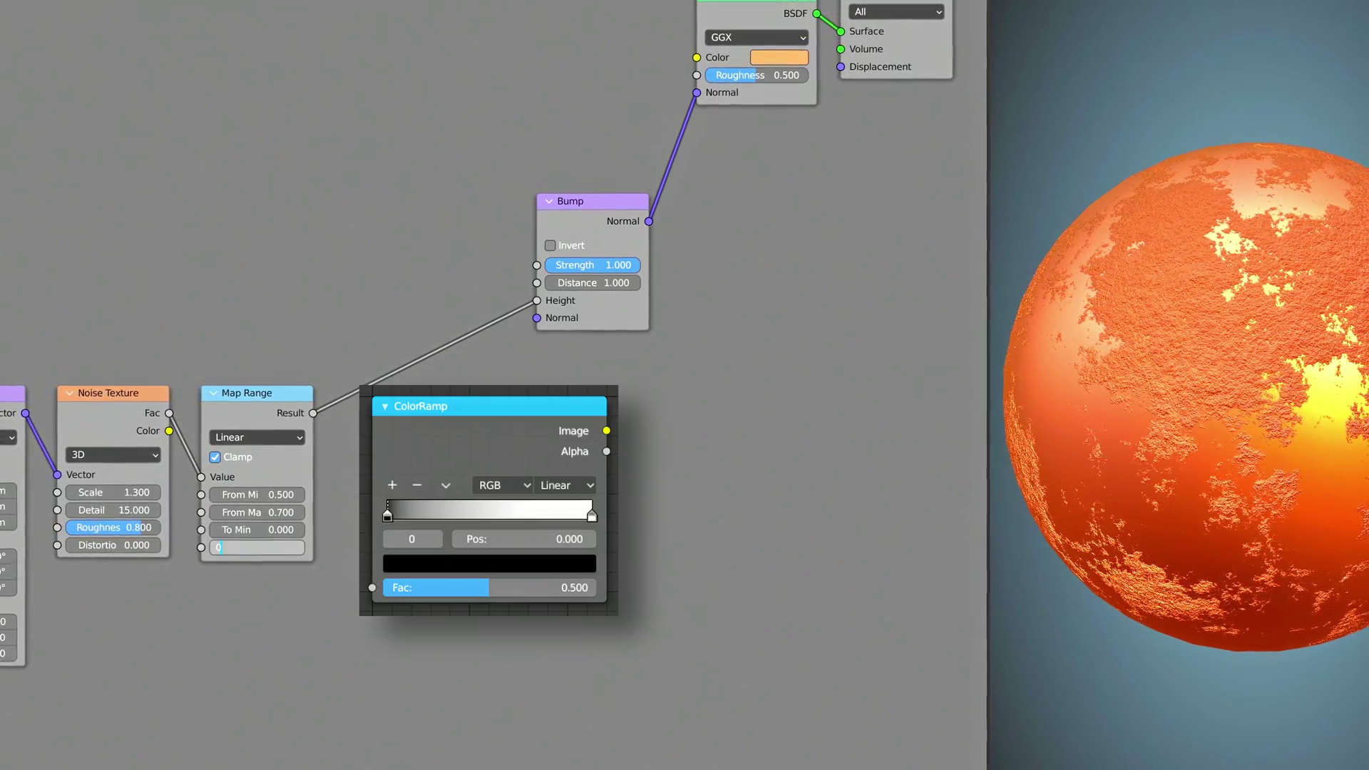
text(0.5)
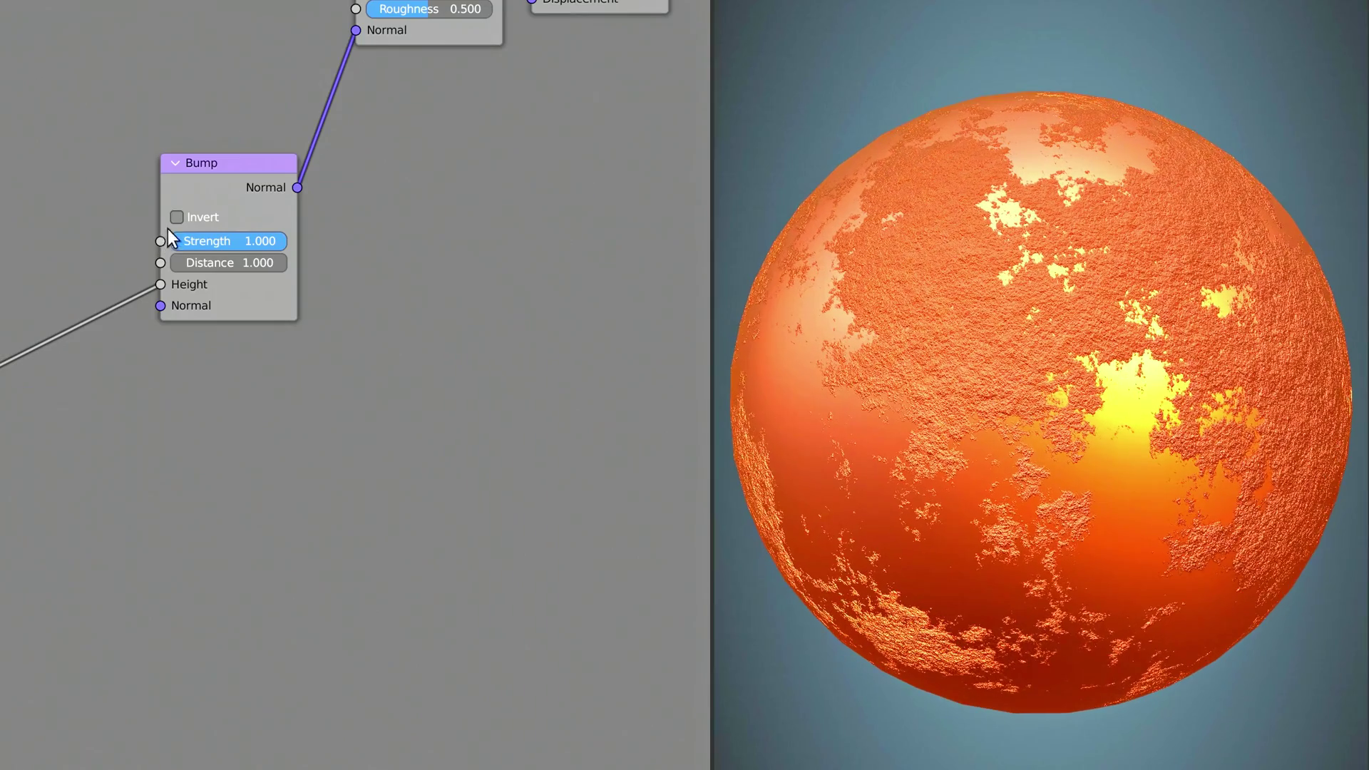
Step: Invert the Bump node and orbit the preview to check the rust bumps
click(551, 246)
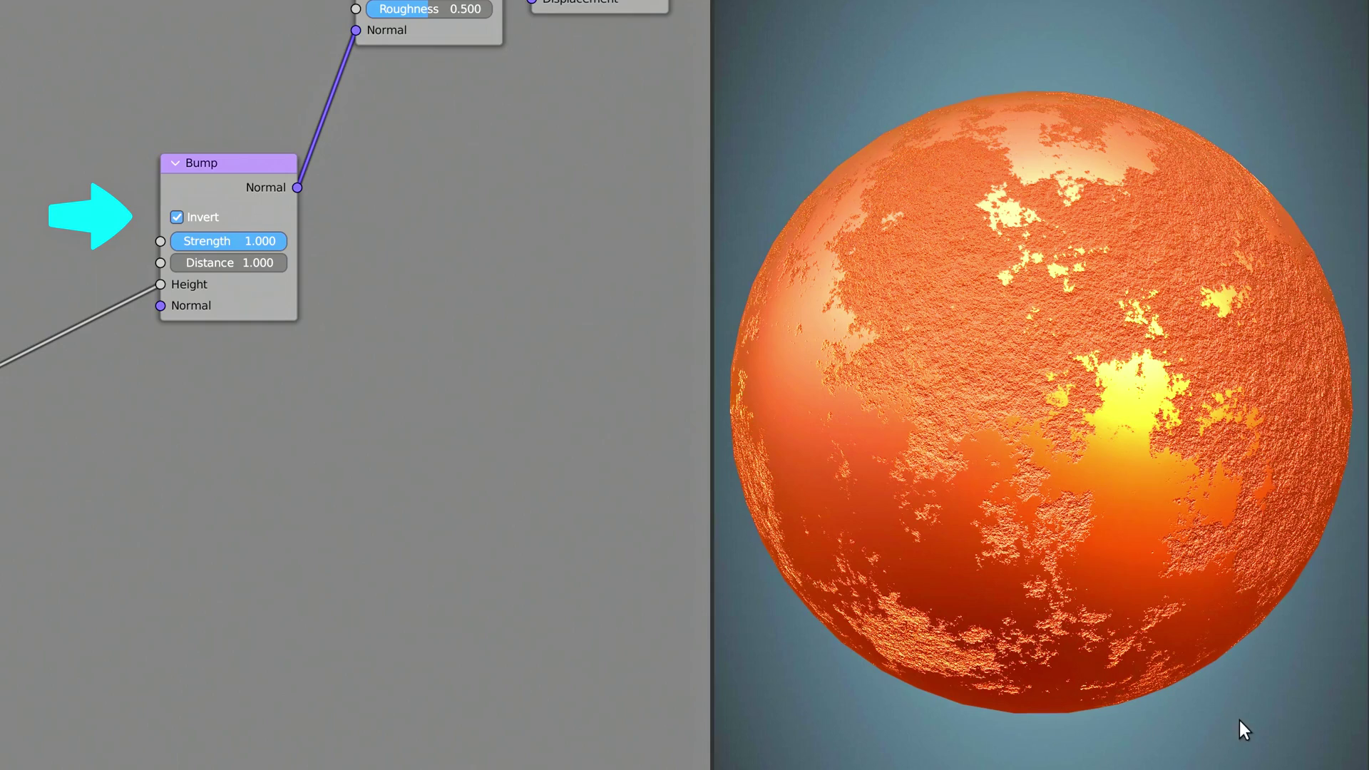
middle_drag(1294, 734, 1154, 733)
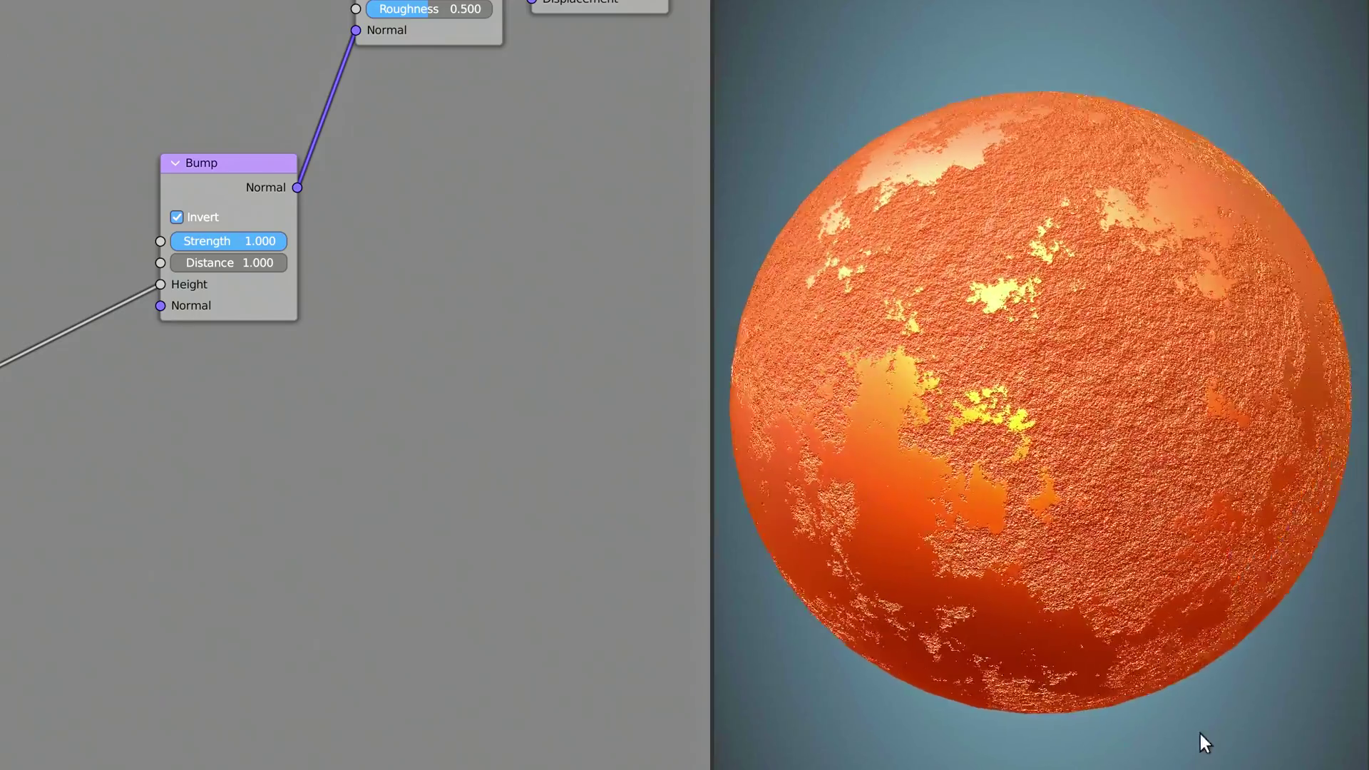
middle_drag(1234, 611, 1259, 534)
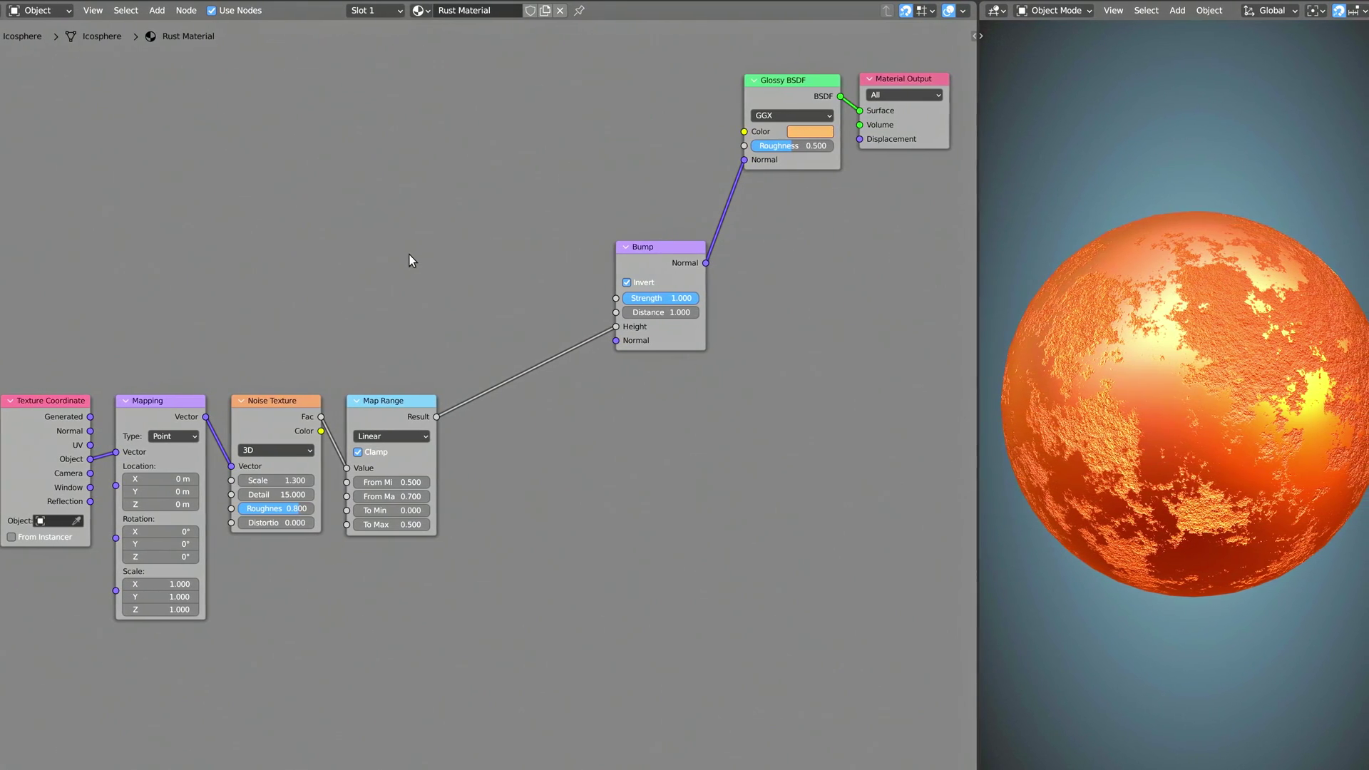
Step: Add a second Noise Texture and Bump, chained from Mapping into the main Bump's Normal
click(153, 10)
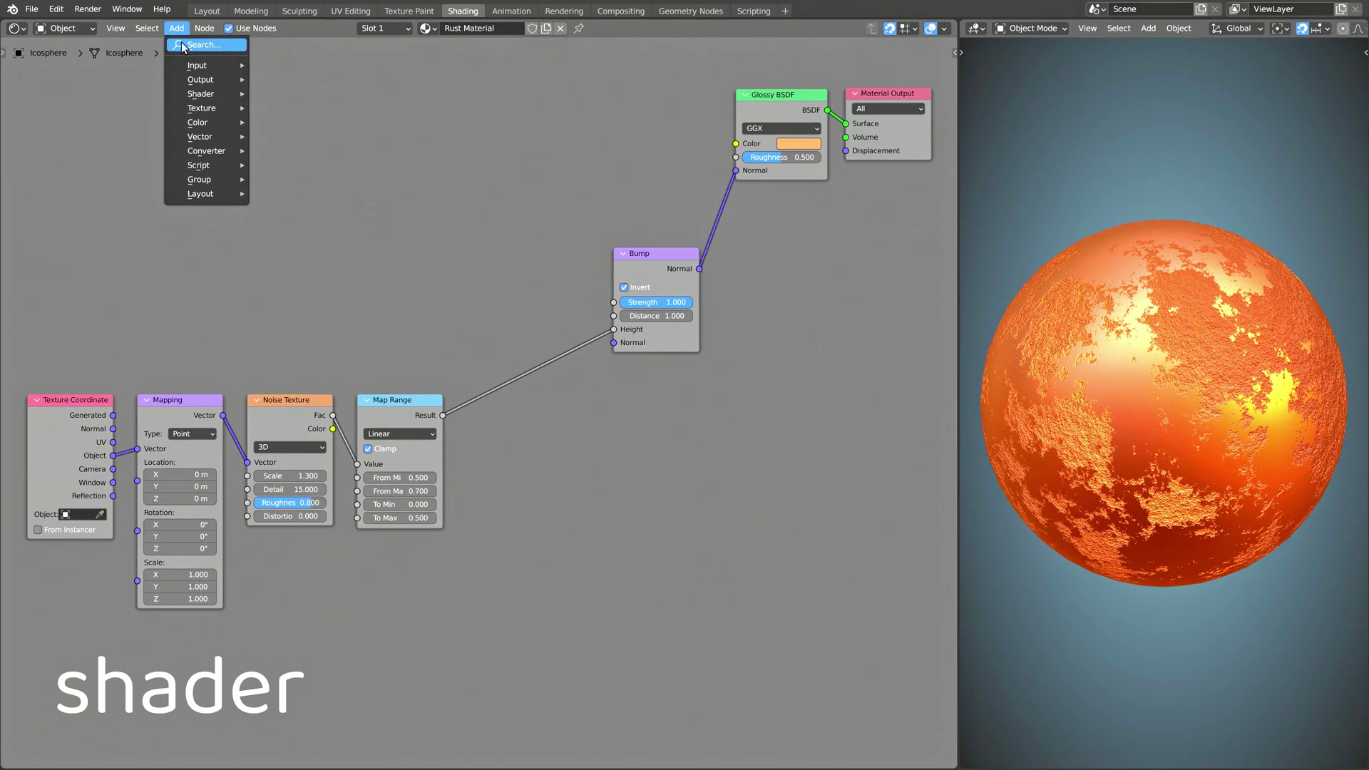
click(183, 45)
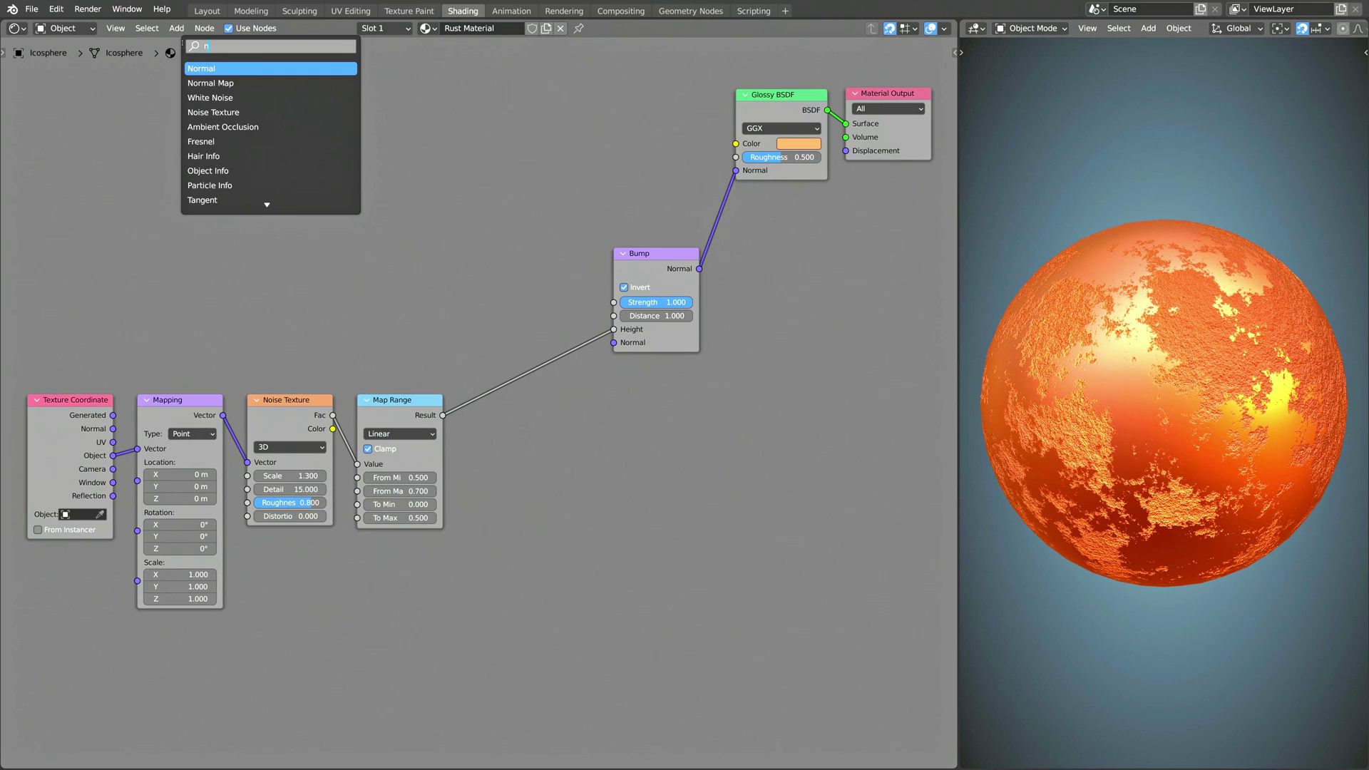
key(Down)
key(Return)
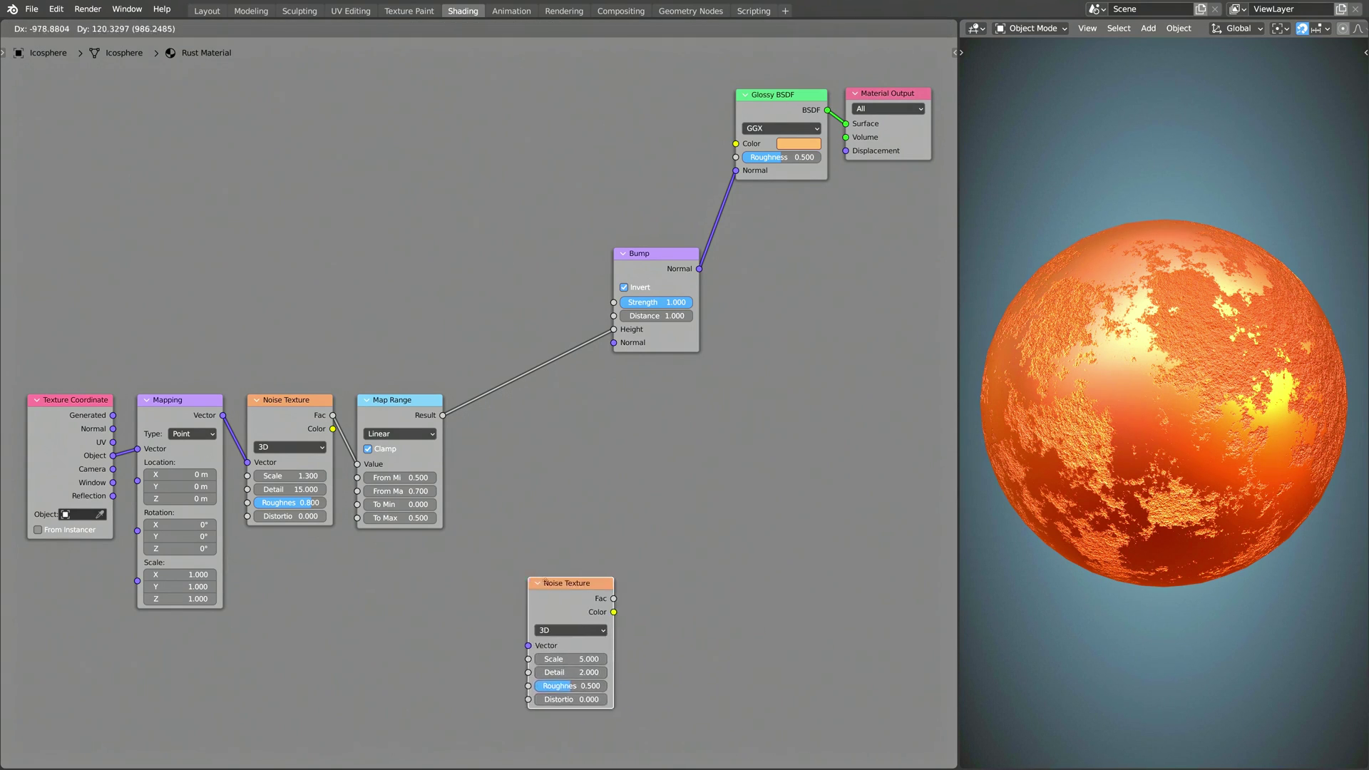
click(299, 563)
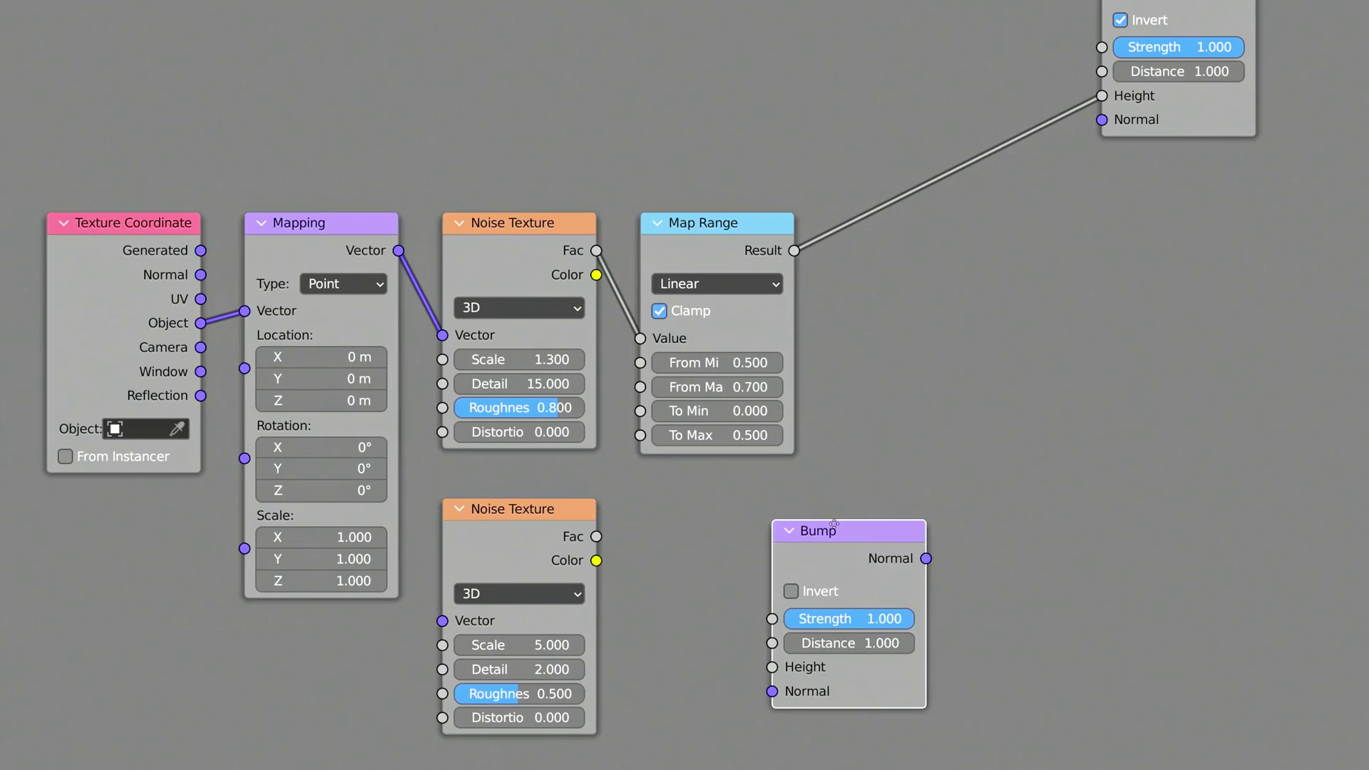
click(398, 558)
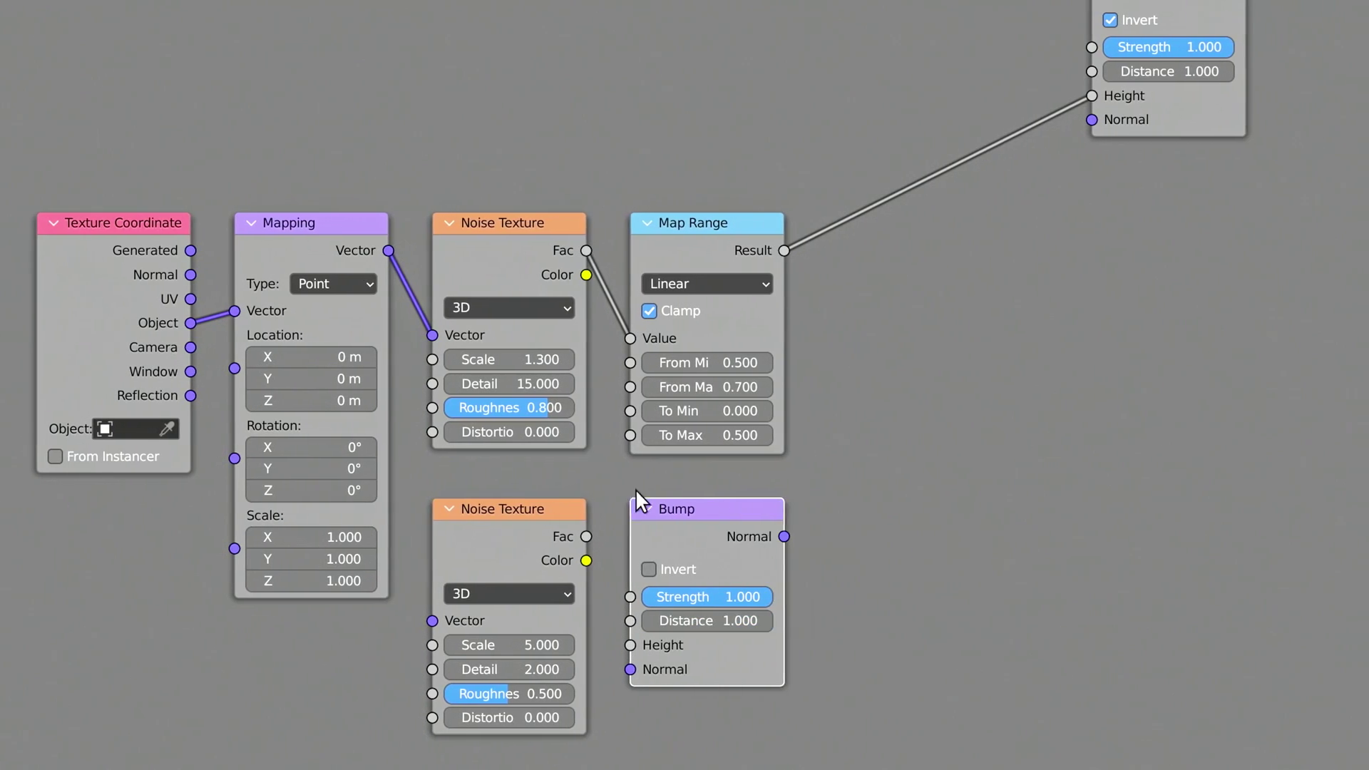
drag(378, 250, 422, 620)
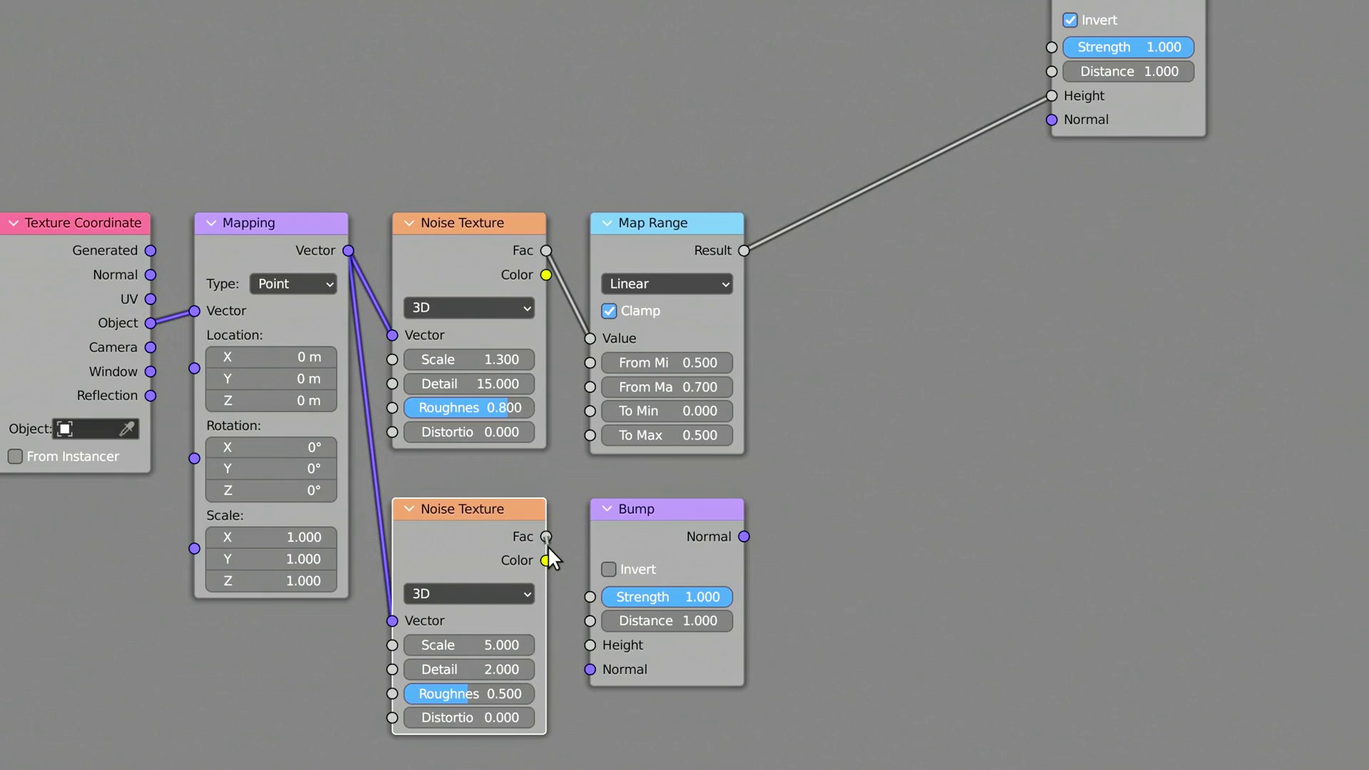
drag(576, 536, 617, 643)
drag(733, 536, 1042, 119)
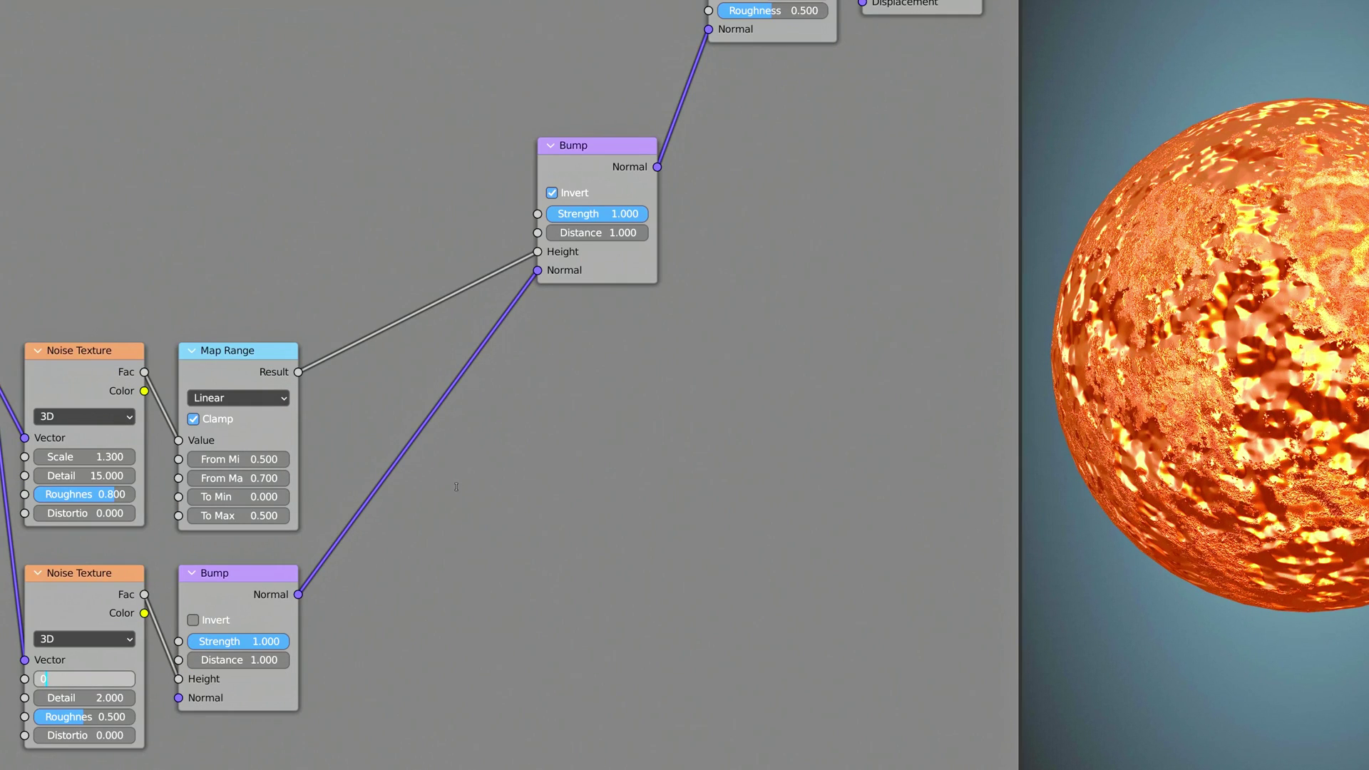
Step: Set the new noise to Scale 0.1, Roughness 1, and the new Bump to inverted, Strength 0.1
text(0.1)
key(Tab)
key(Tab)
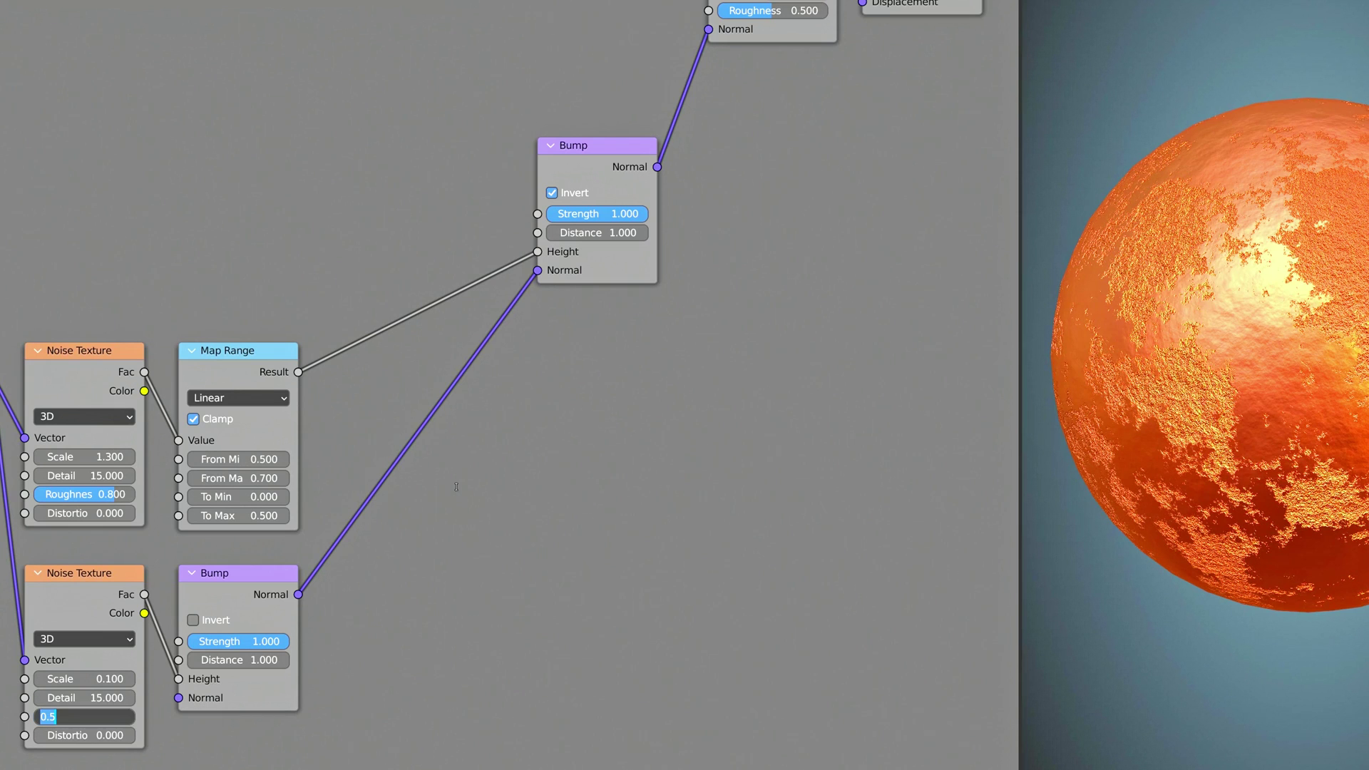
text(1)
key(Return)
click(193, 620)
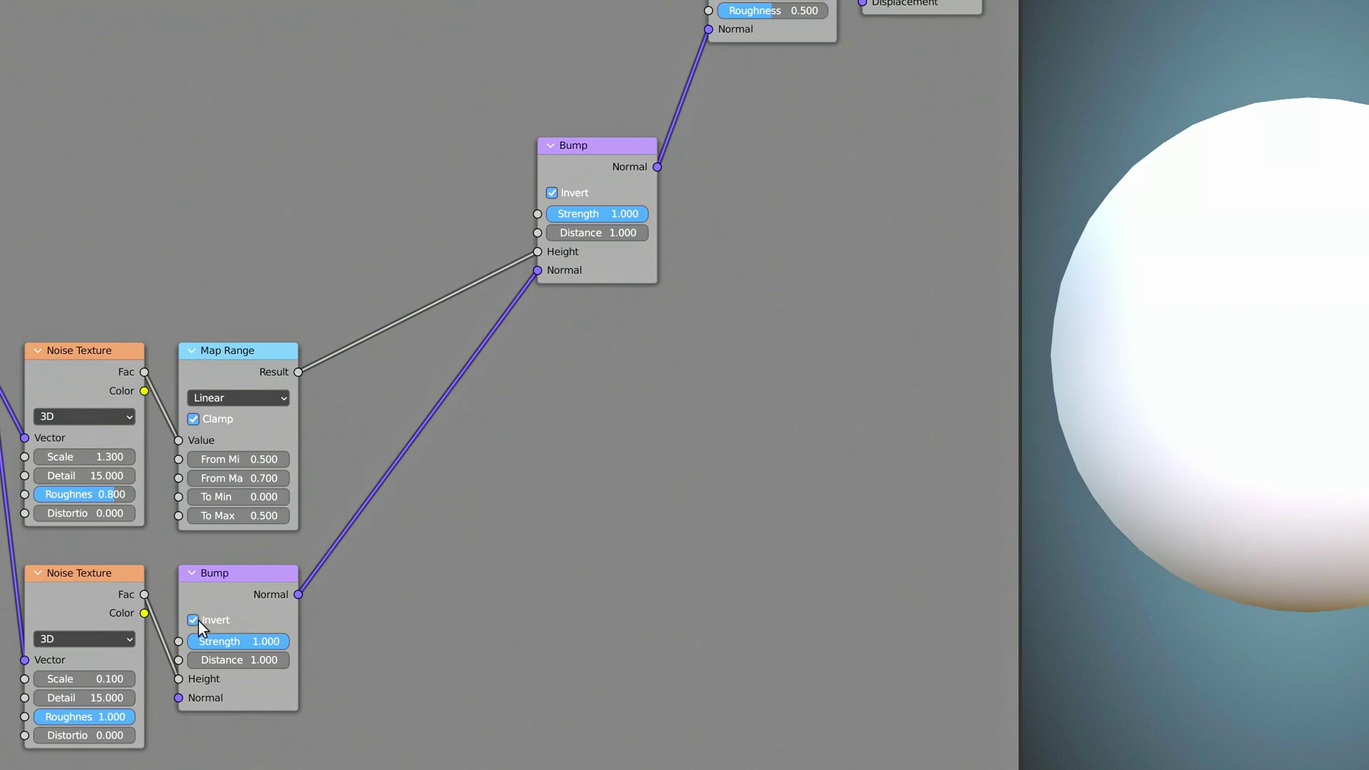
click(251, 638)
text(0.1)
key(Return)
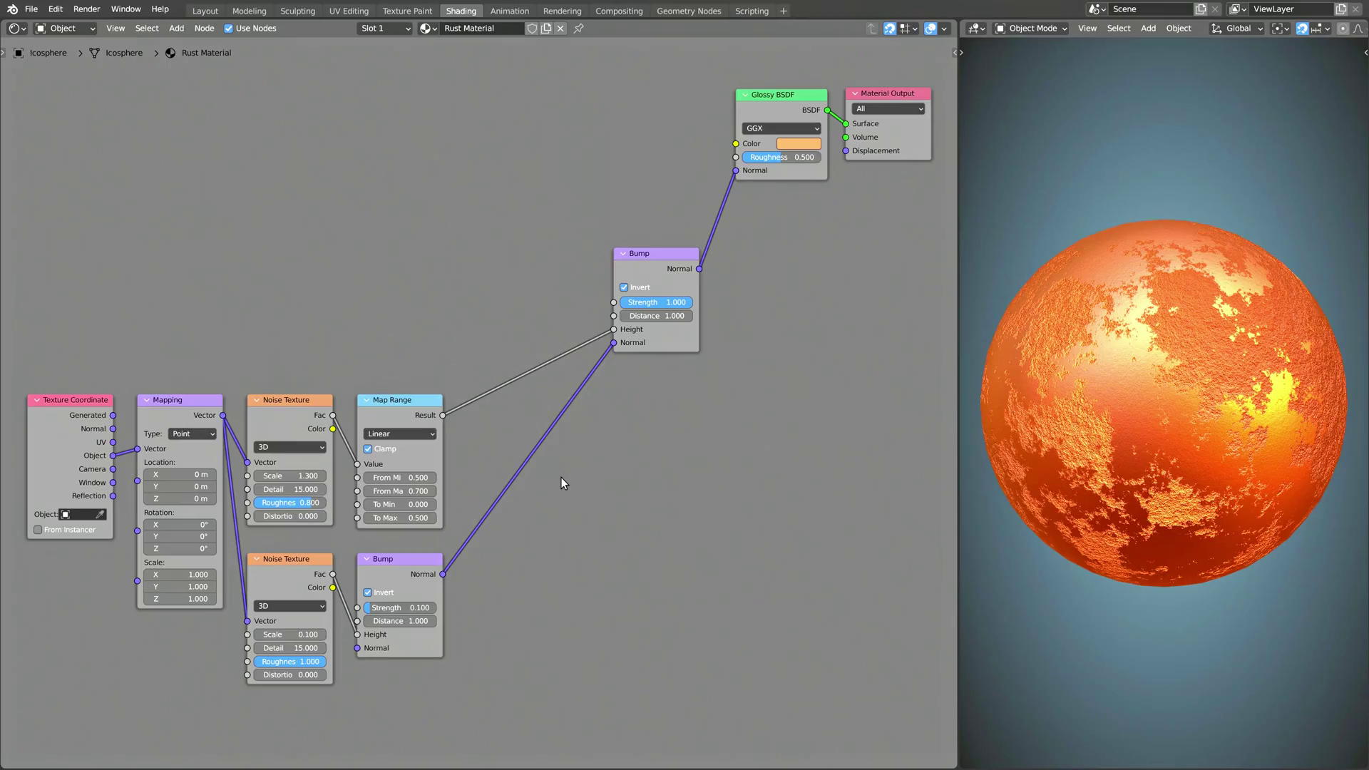
scroll(1166, 442, up, 3)
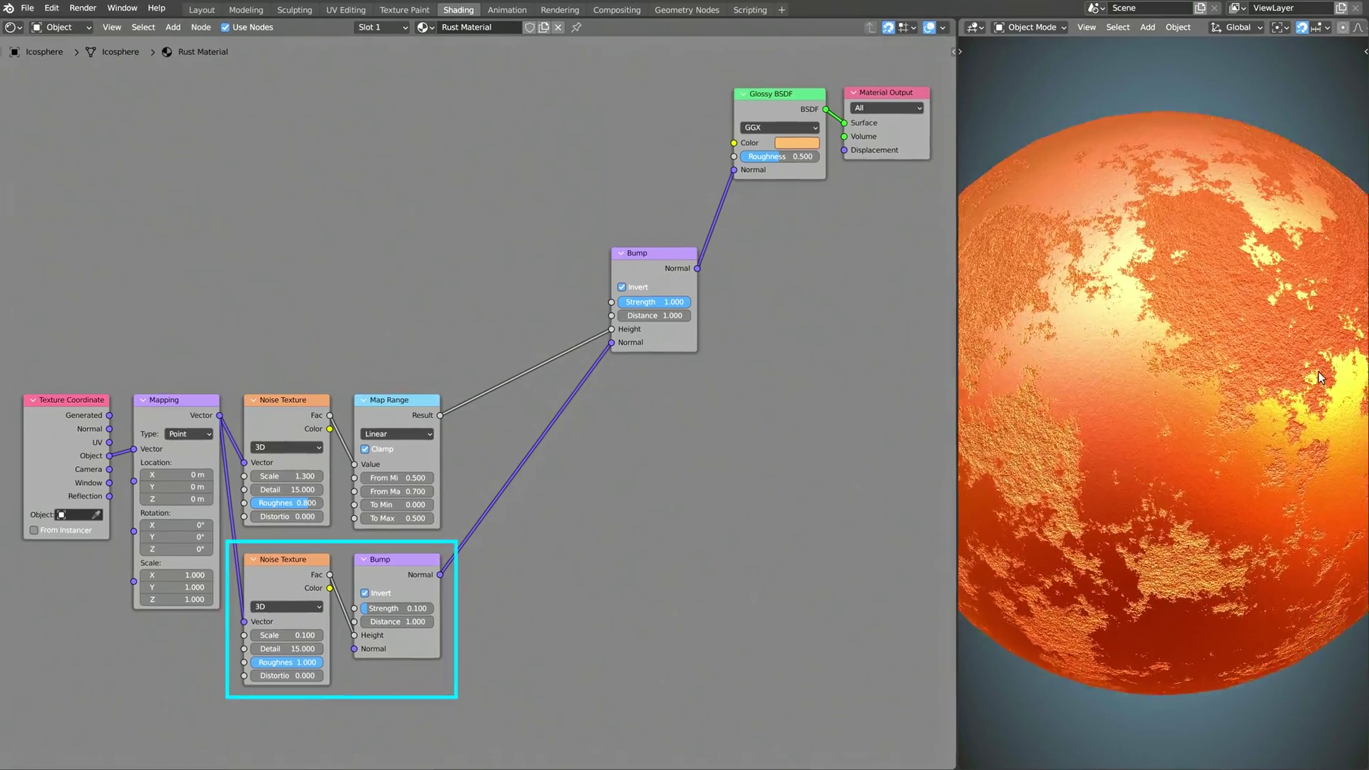
scroll(1319, 371, up, 3)
scroll(1295, 554, down, 4)
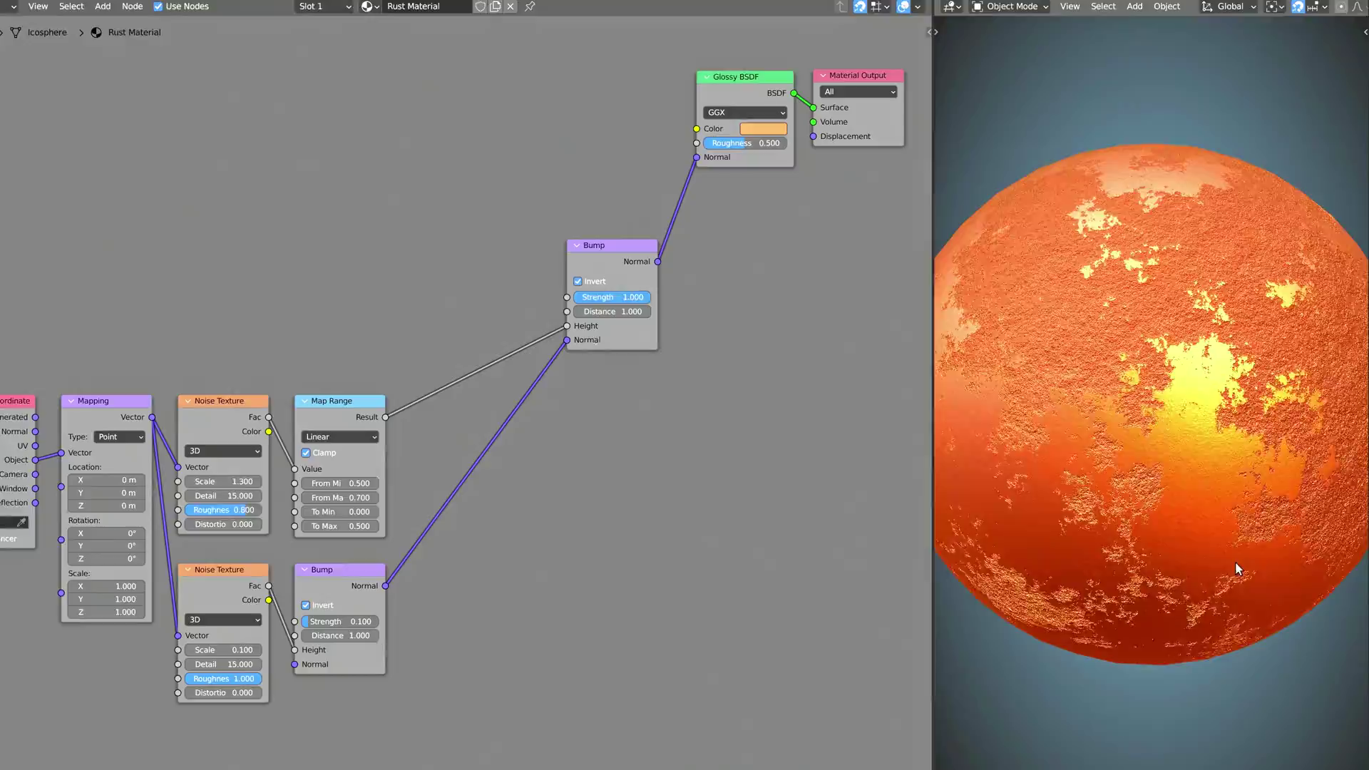
middle_drag(1235, 562, 1258, 660)
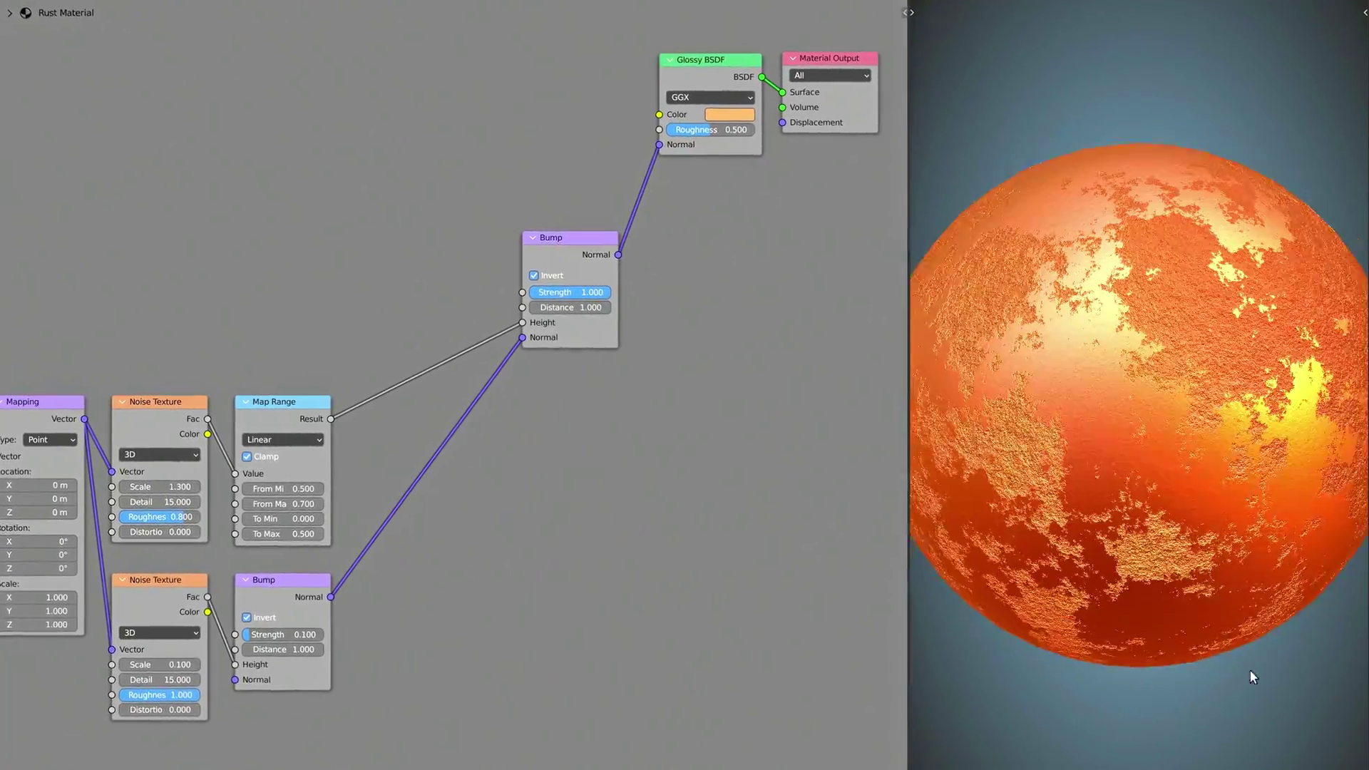
scroll(1289, 584, up, 8)
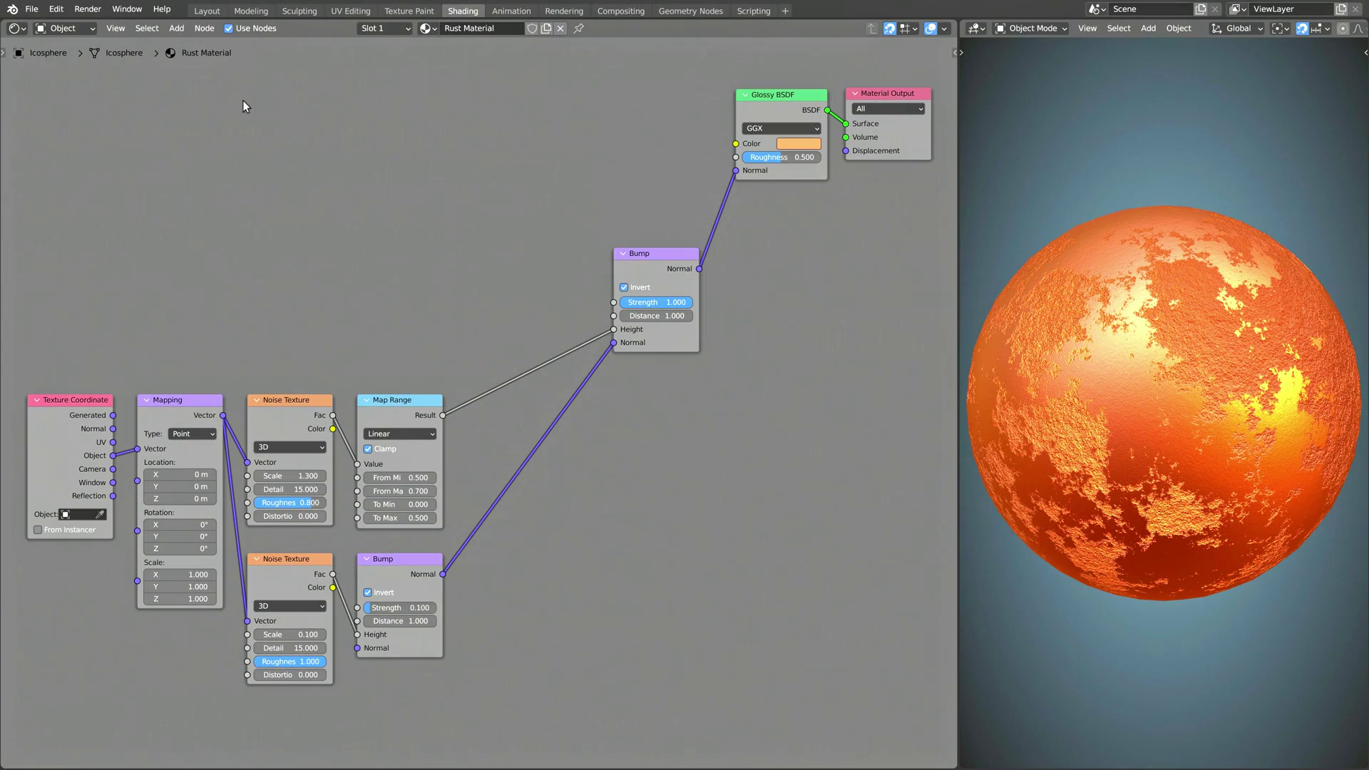
Step: Insert a ColorRamp from Map Range to Glossy Color, its orange left stop moved to 0.125
click(177, 28)
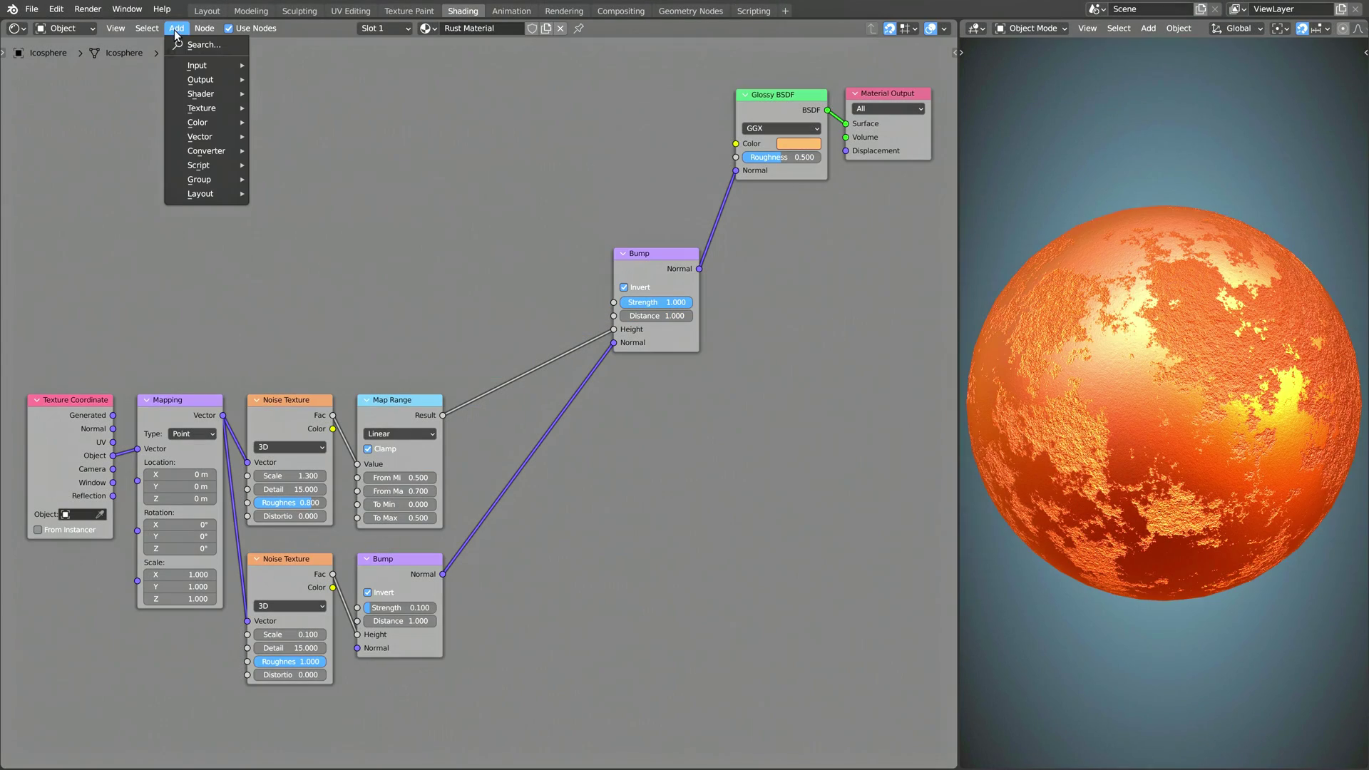
click(179, 44)
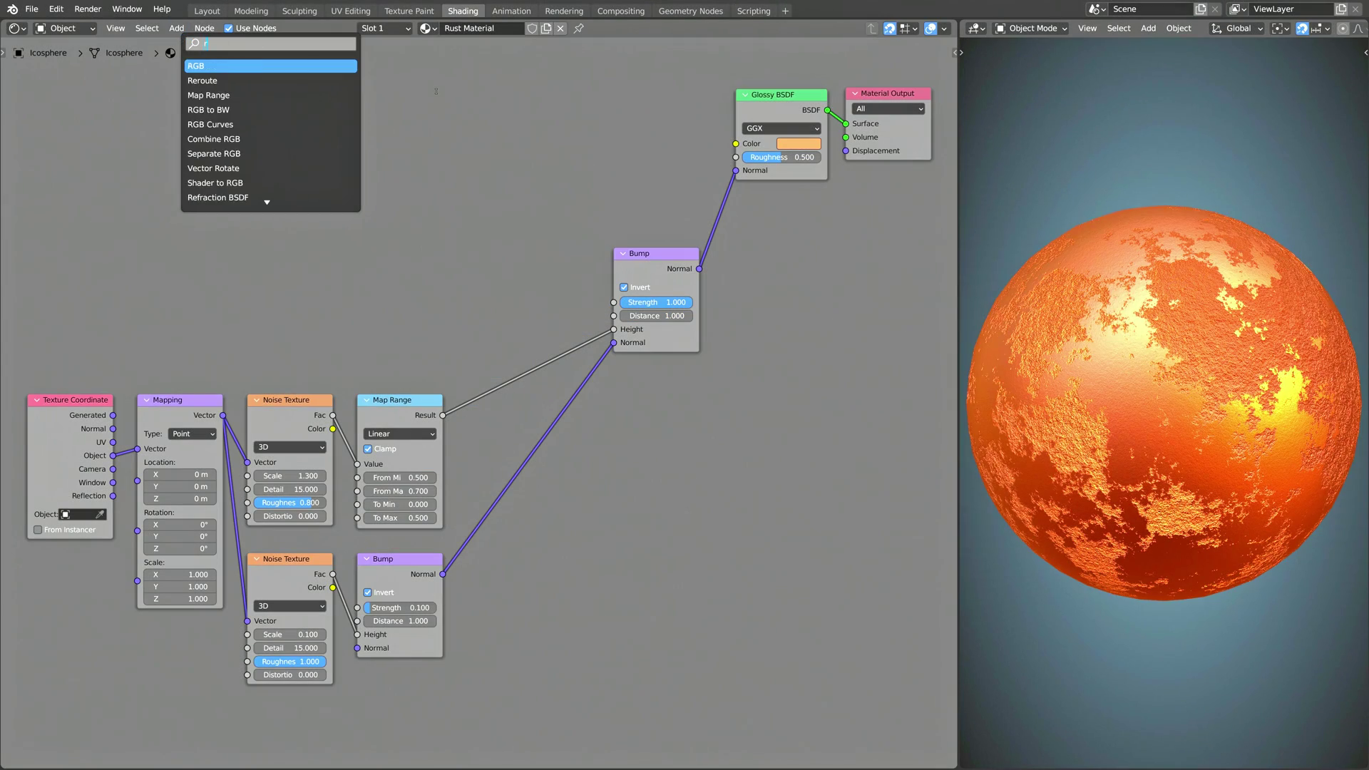
key(Return)
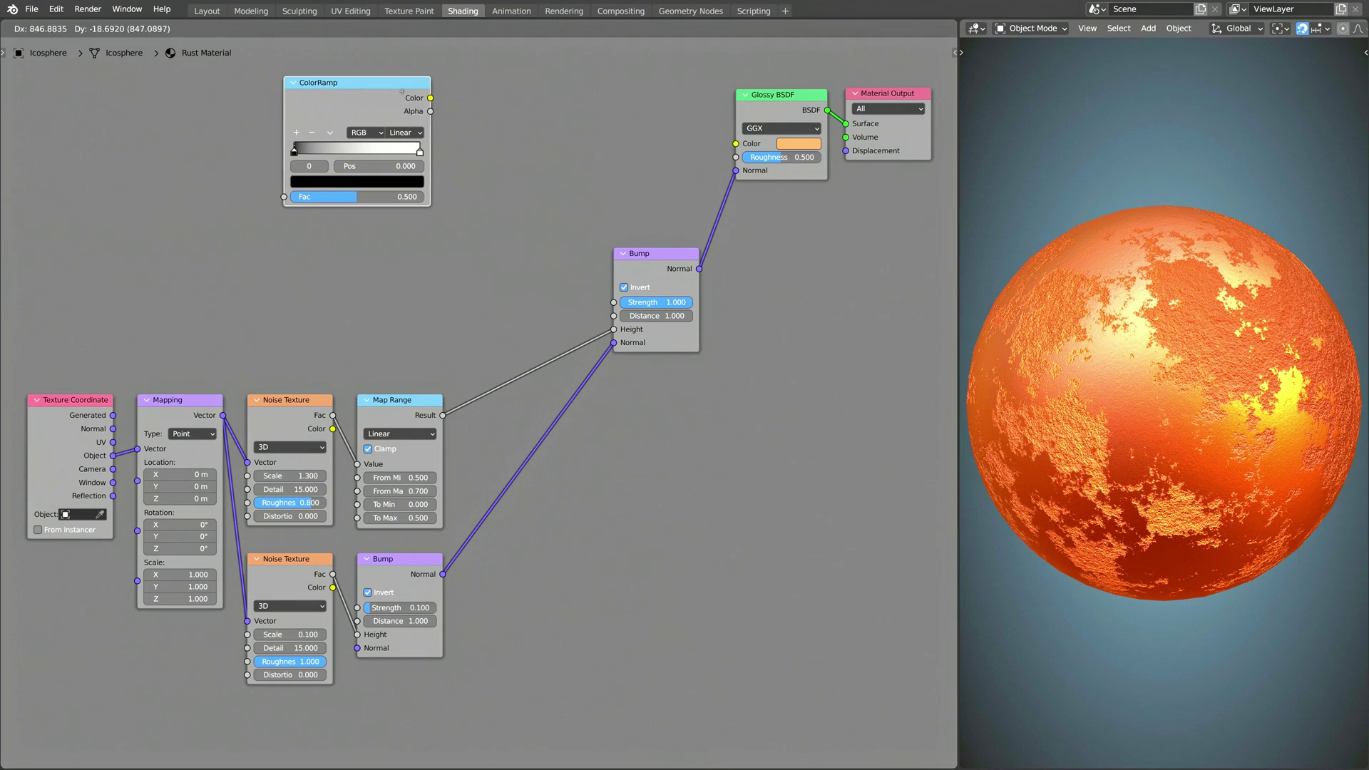
click(664, 97)
drag(571, 236, 566, 211)
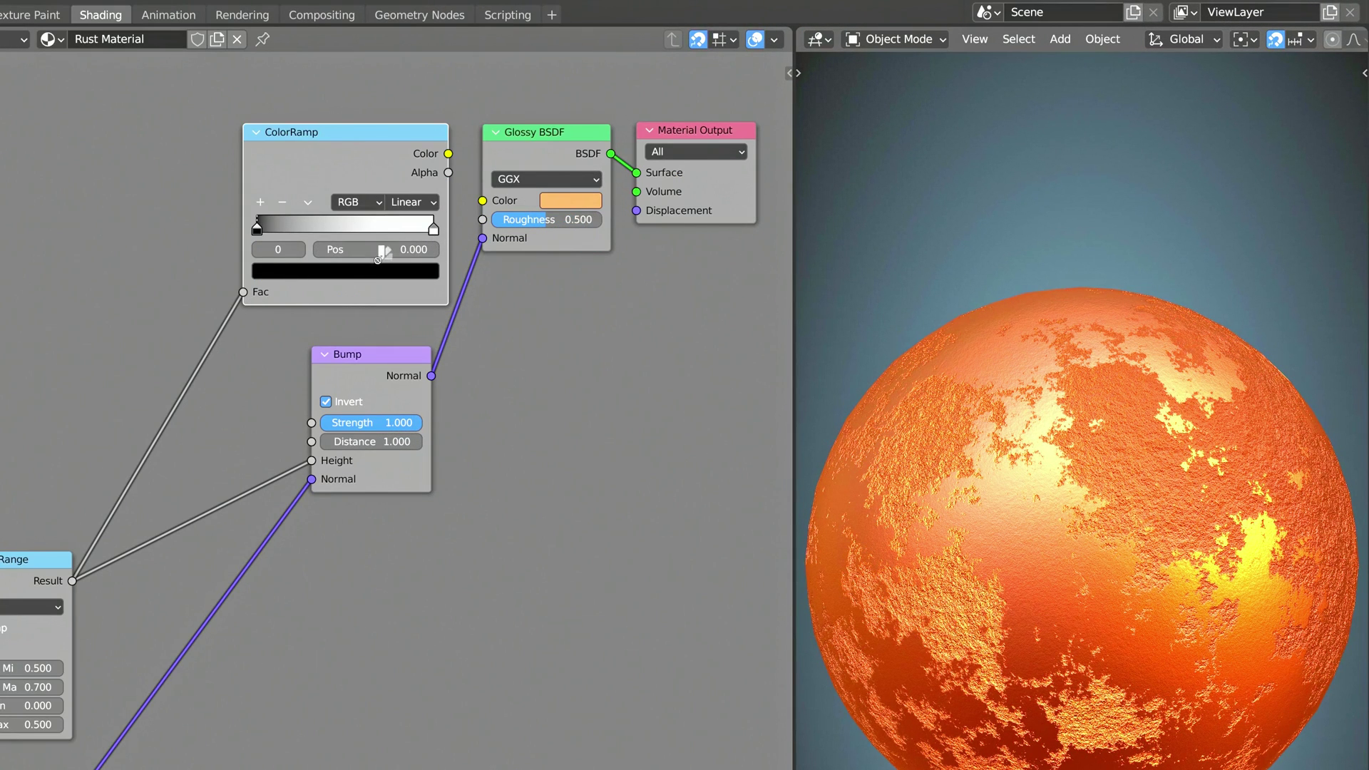
drag(349, 269, 349, 269)
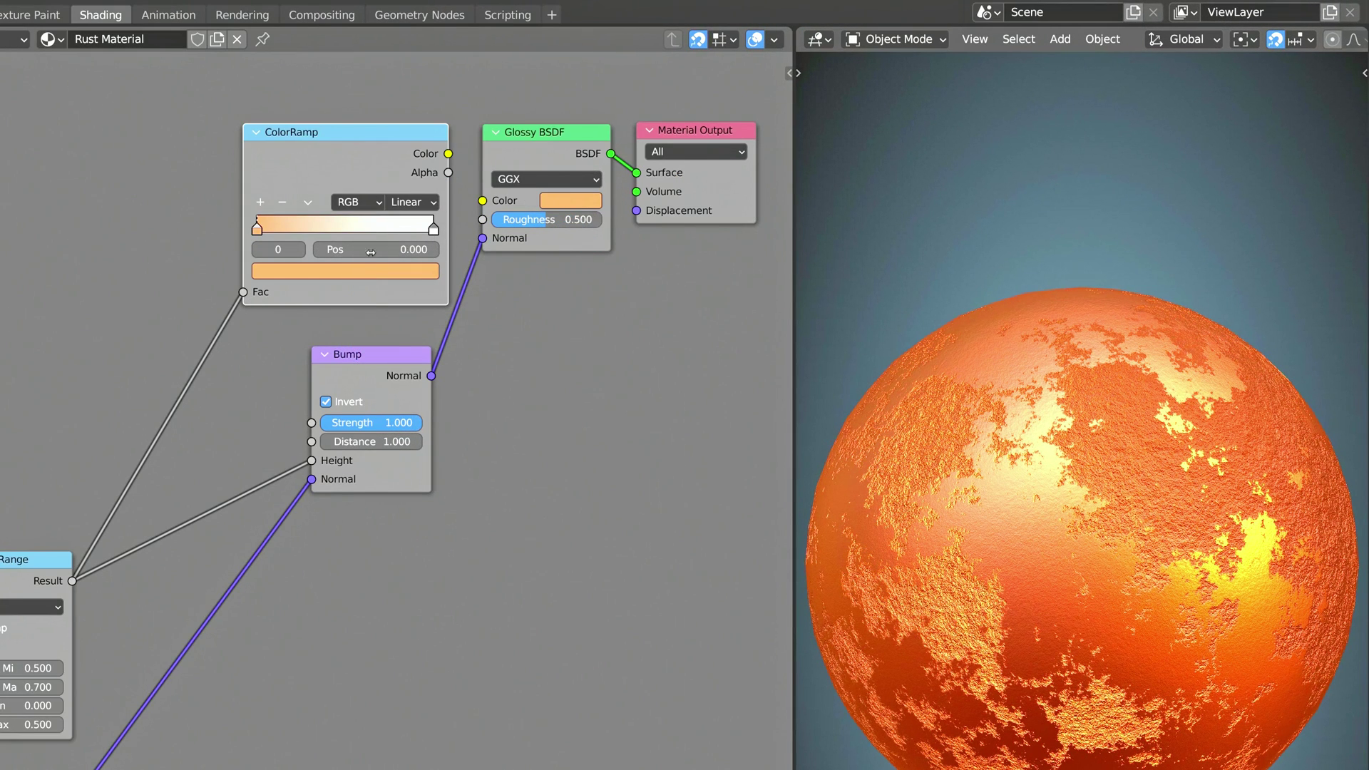
drag(482, 206, 483, 201)
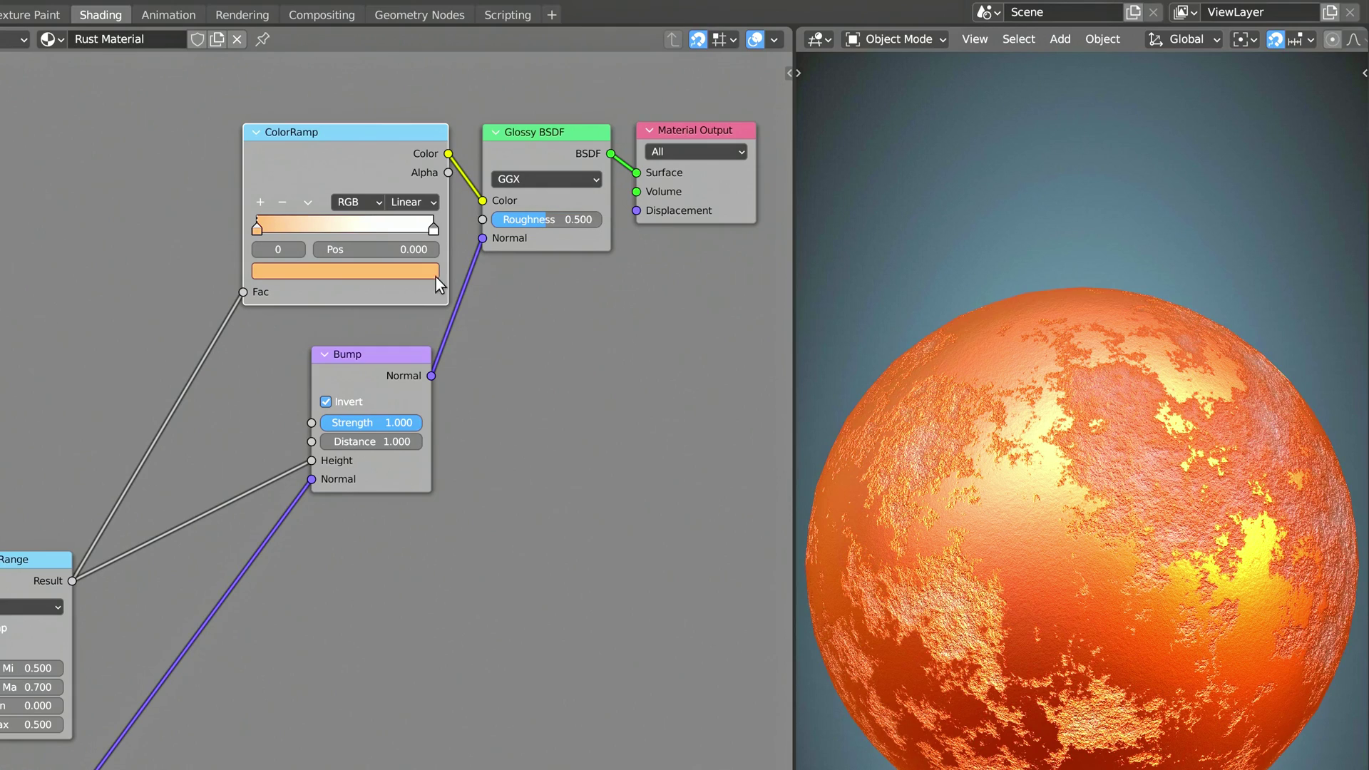
drag(257, 229, 272, 230)
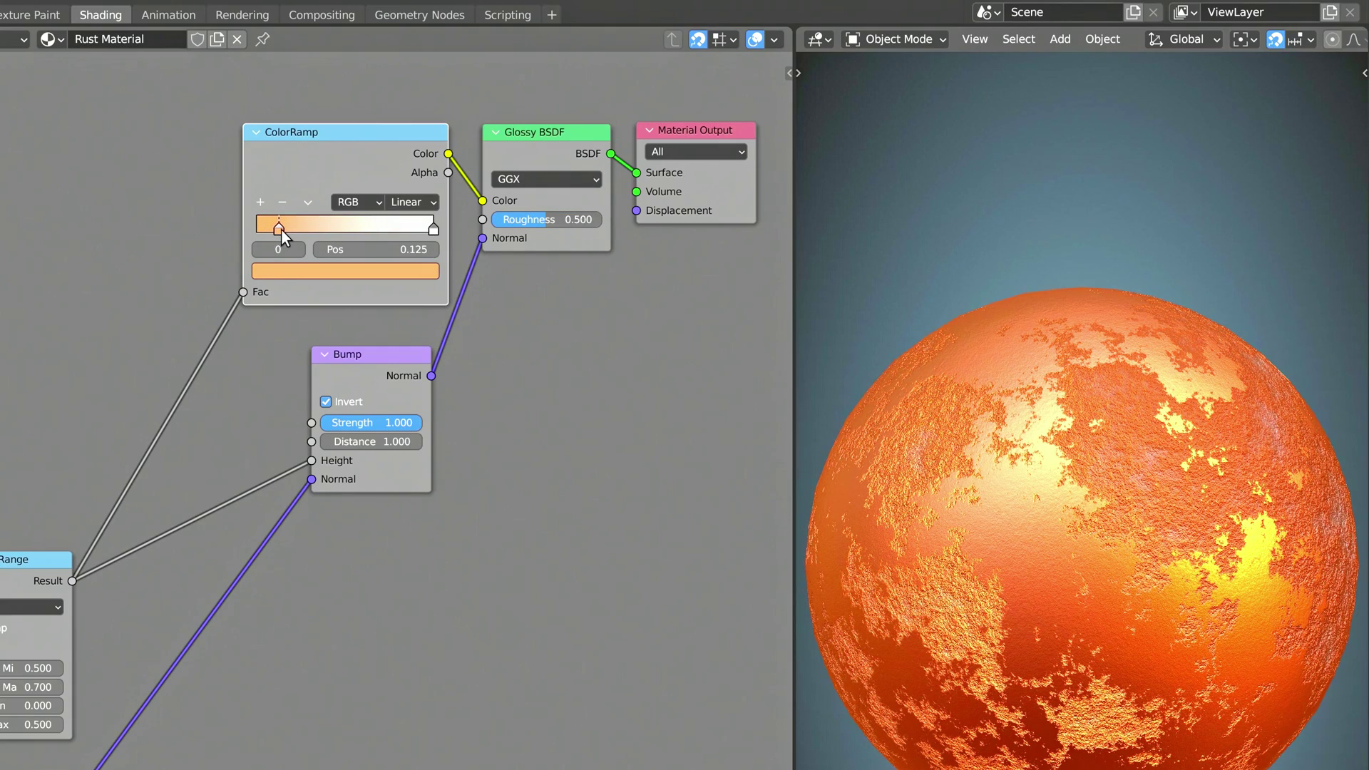
click(261, 202)
drag(351, 229, 305, 237)
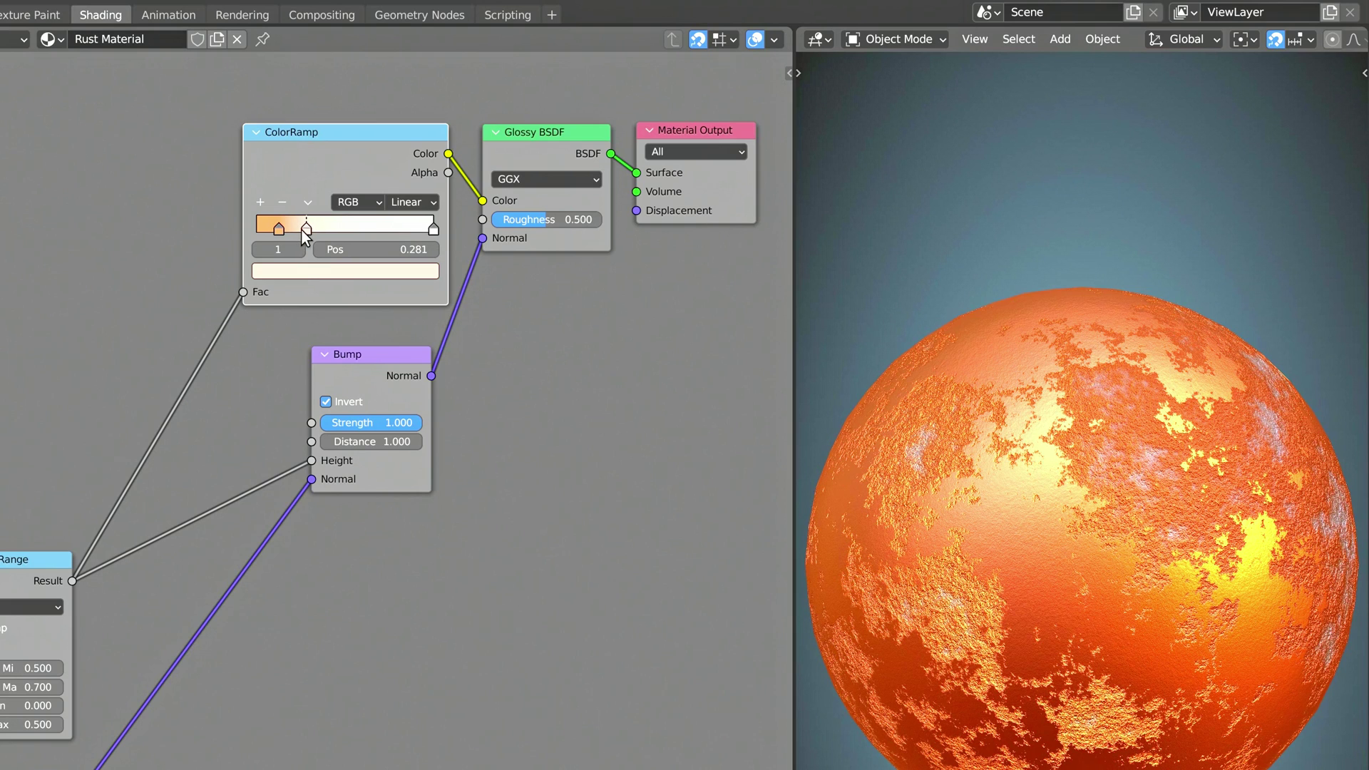
click(302, 271)
click(316, 195)
text(0.5)
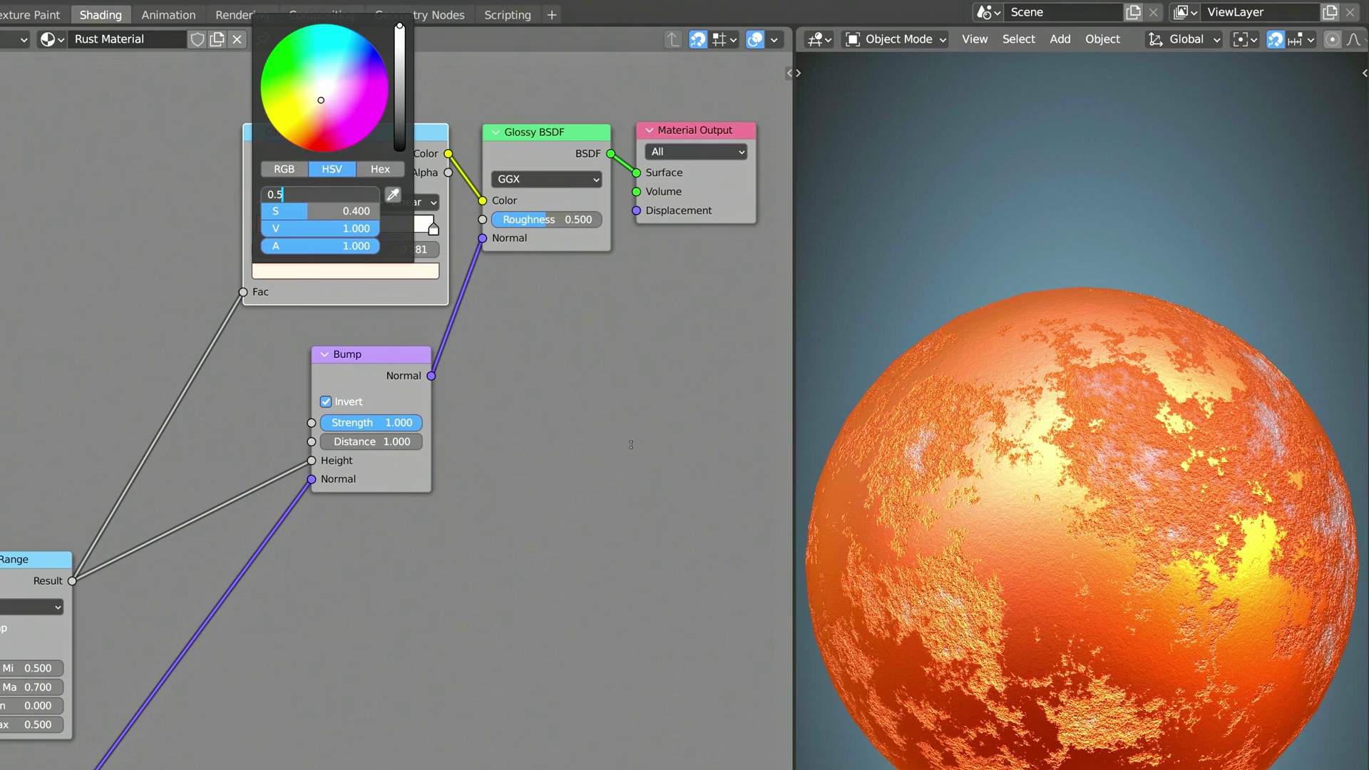
key(Tab)
text(1)
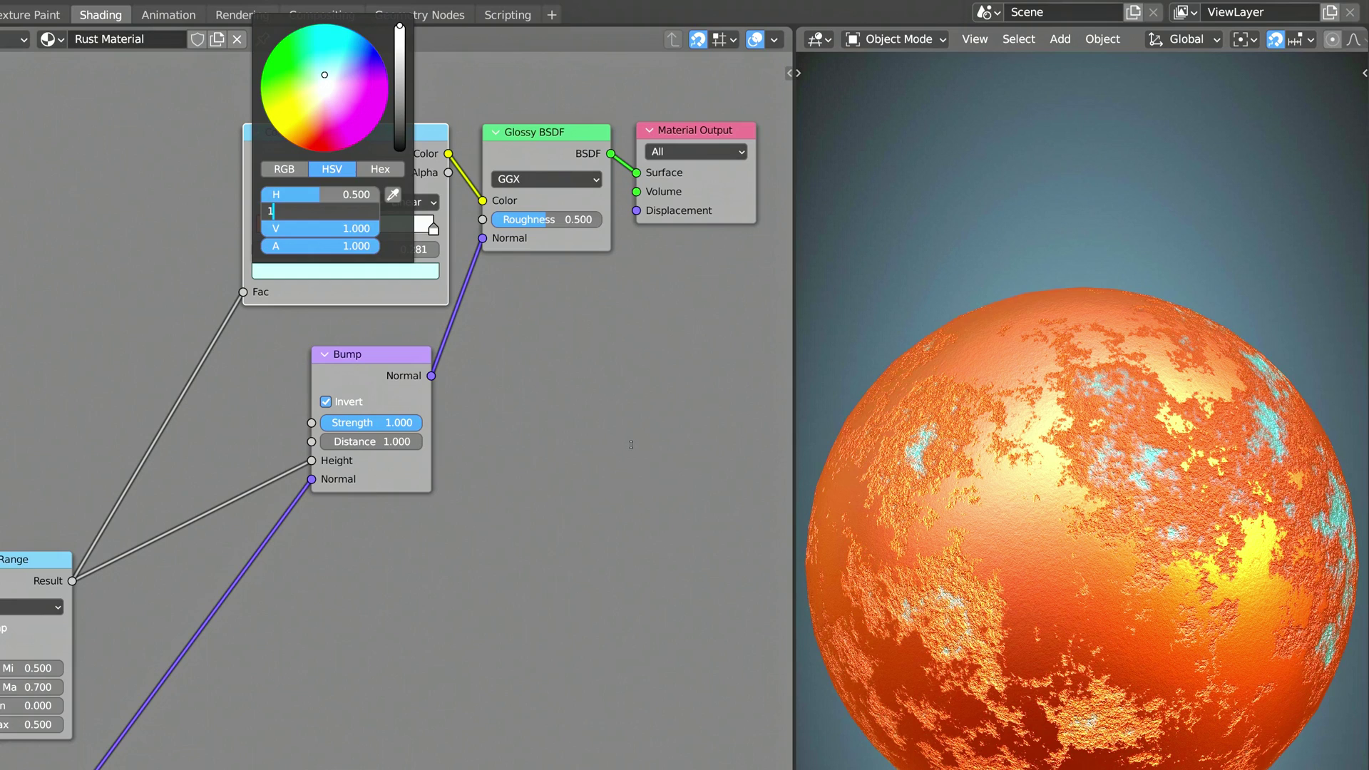
key(Tab)
text(0.7)
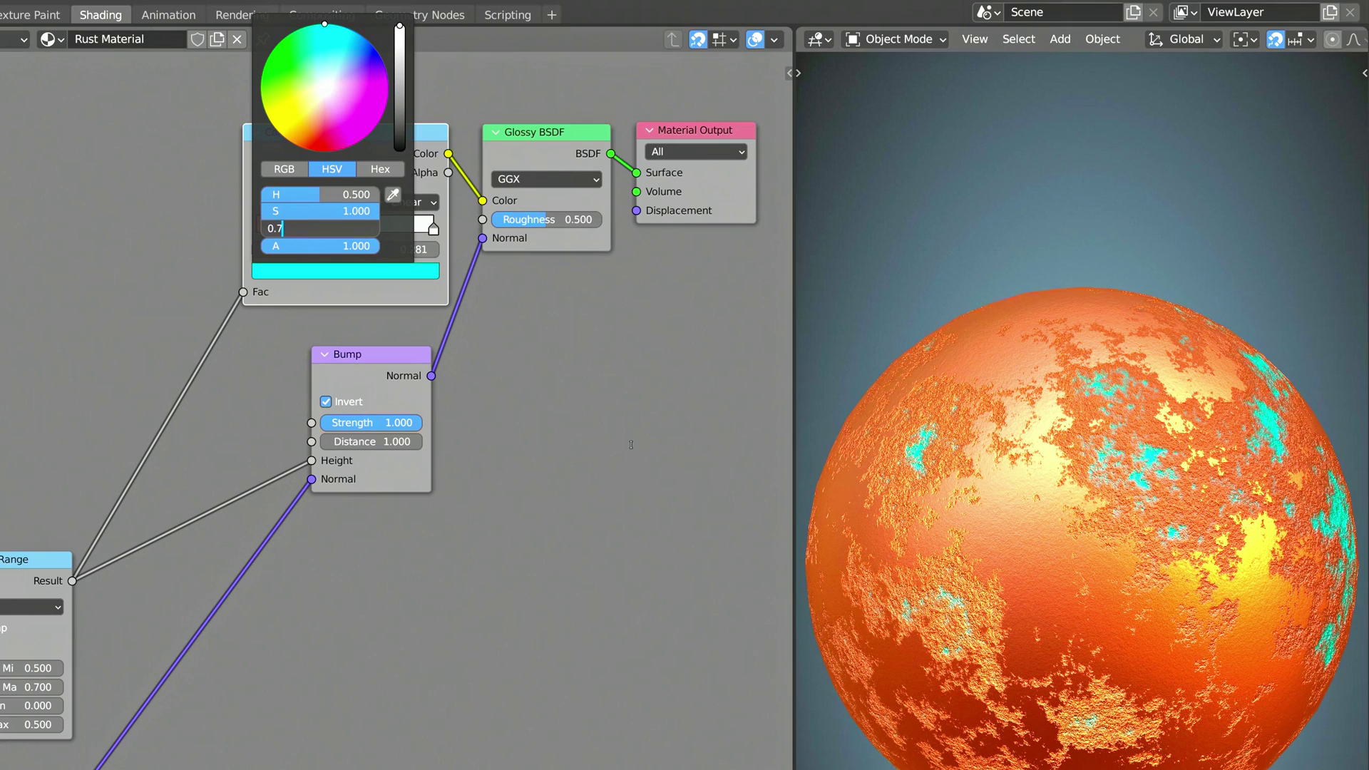
key(Return)
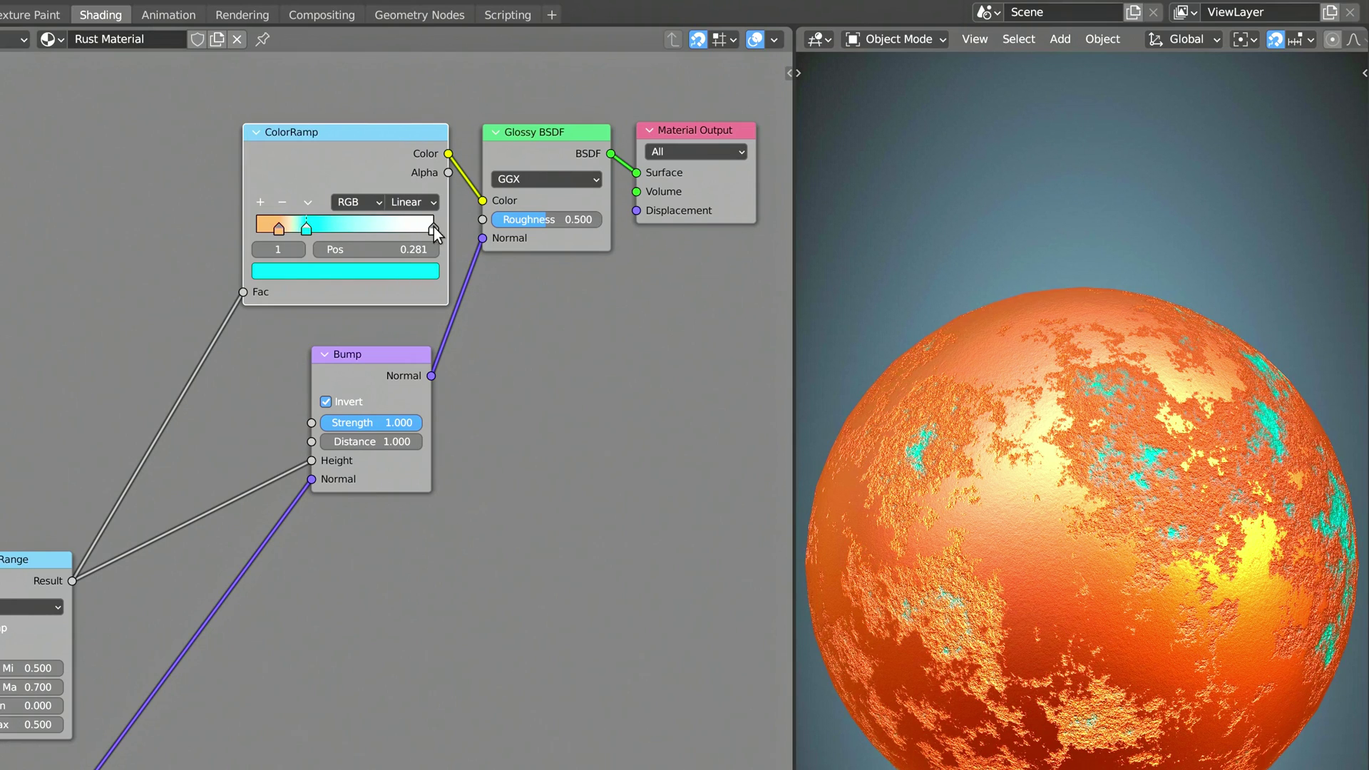
drag(433, 229, 327, 235)
click(319, 271)
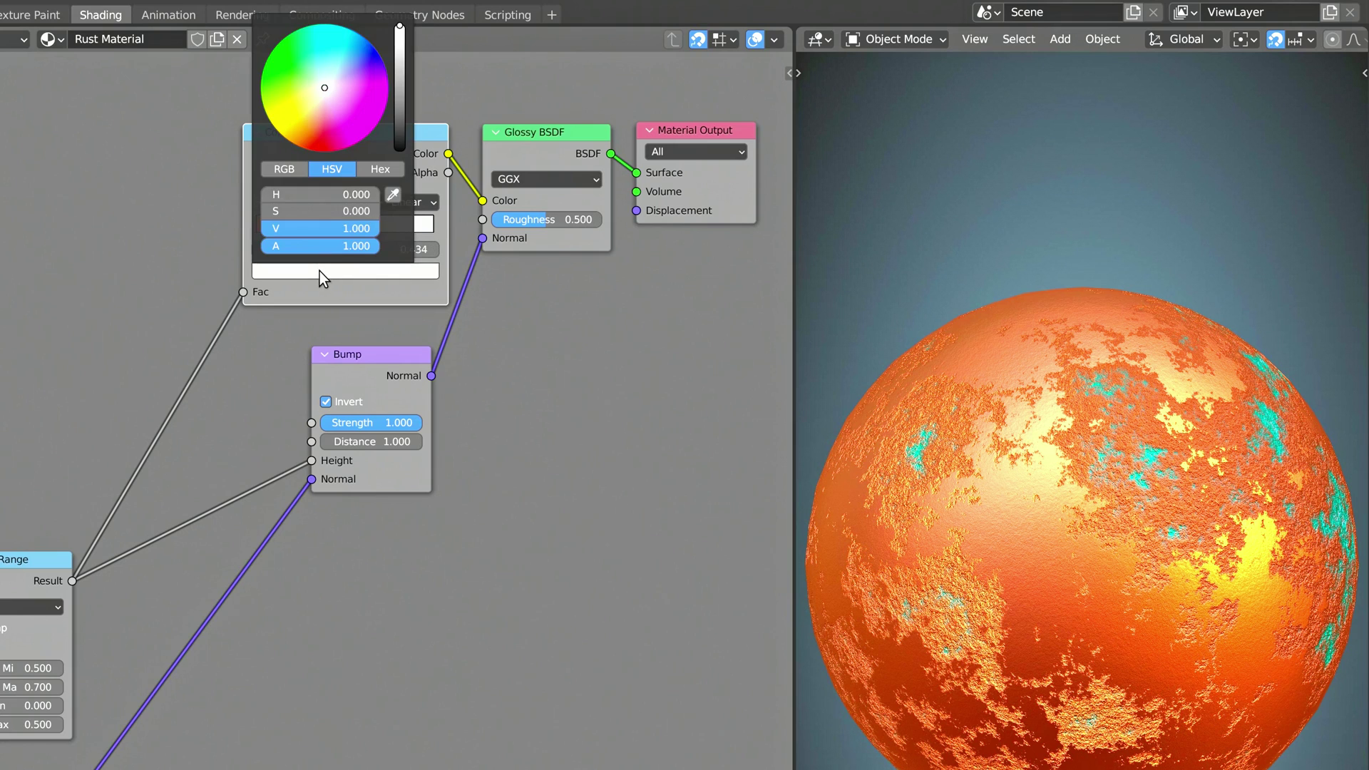
click(314, 200)
text(0.35)
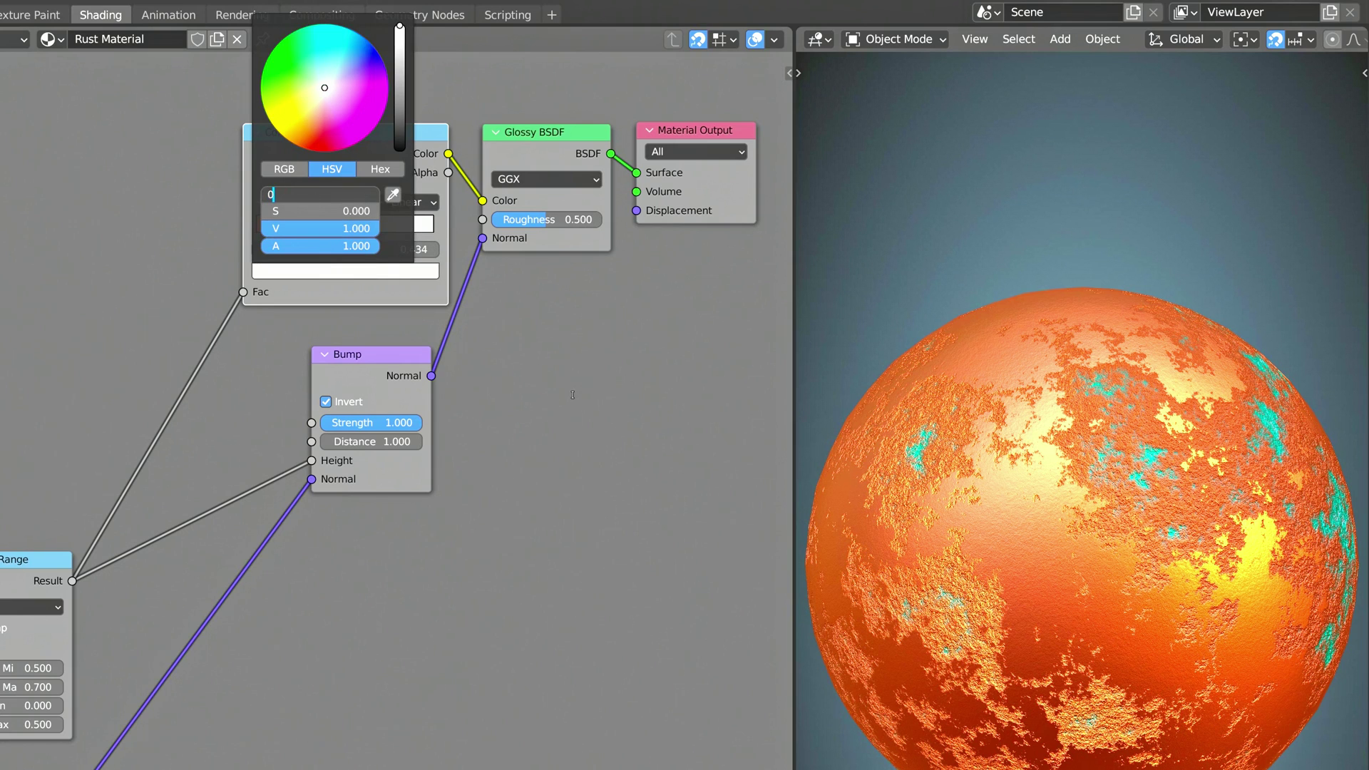
key(Tab)
text(0.5)
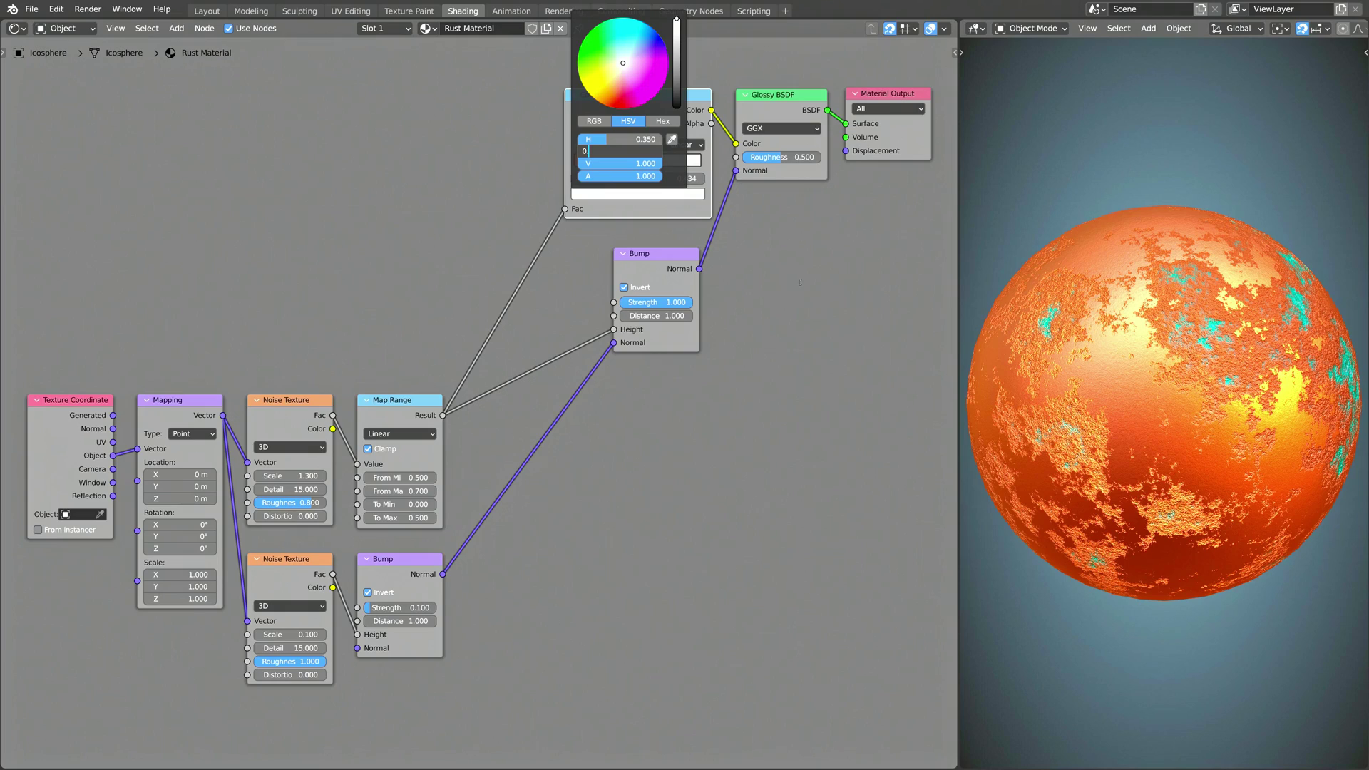
key(Return)
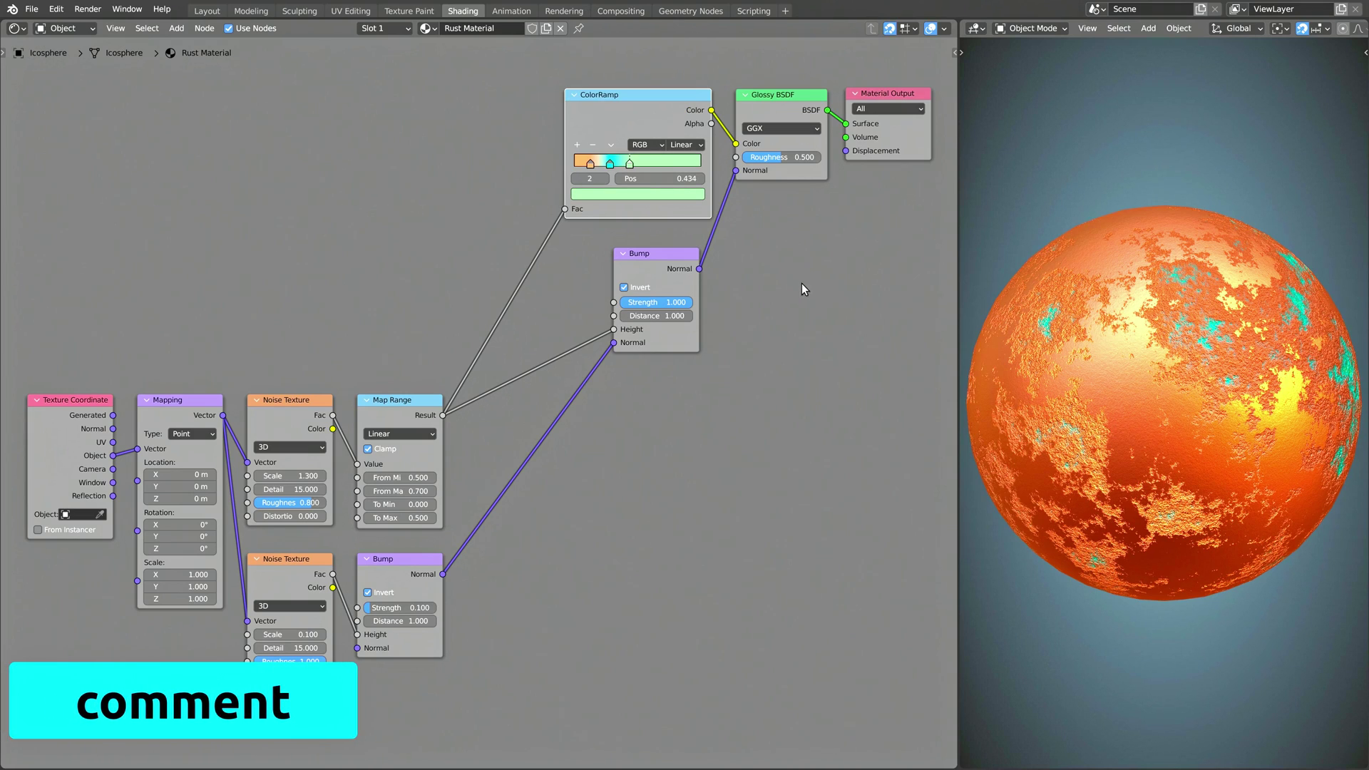
middle_drag(1170, 519, 1316, 502)
scroll(1314, 481, up, 3)
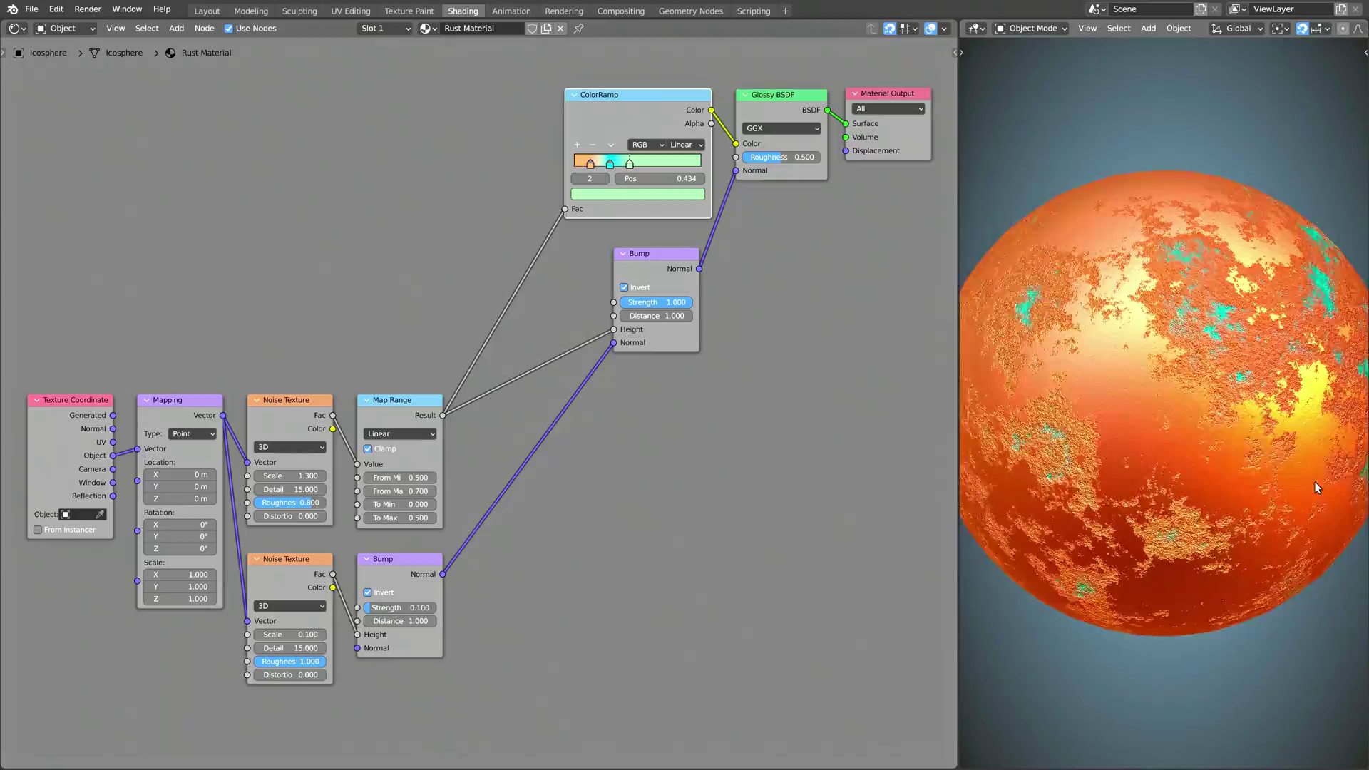
scroll(1311, 442, up, 6)
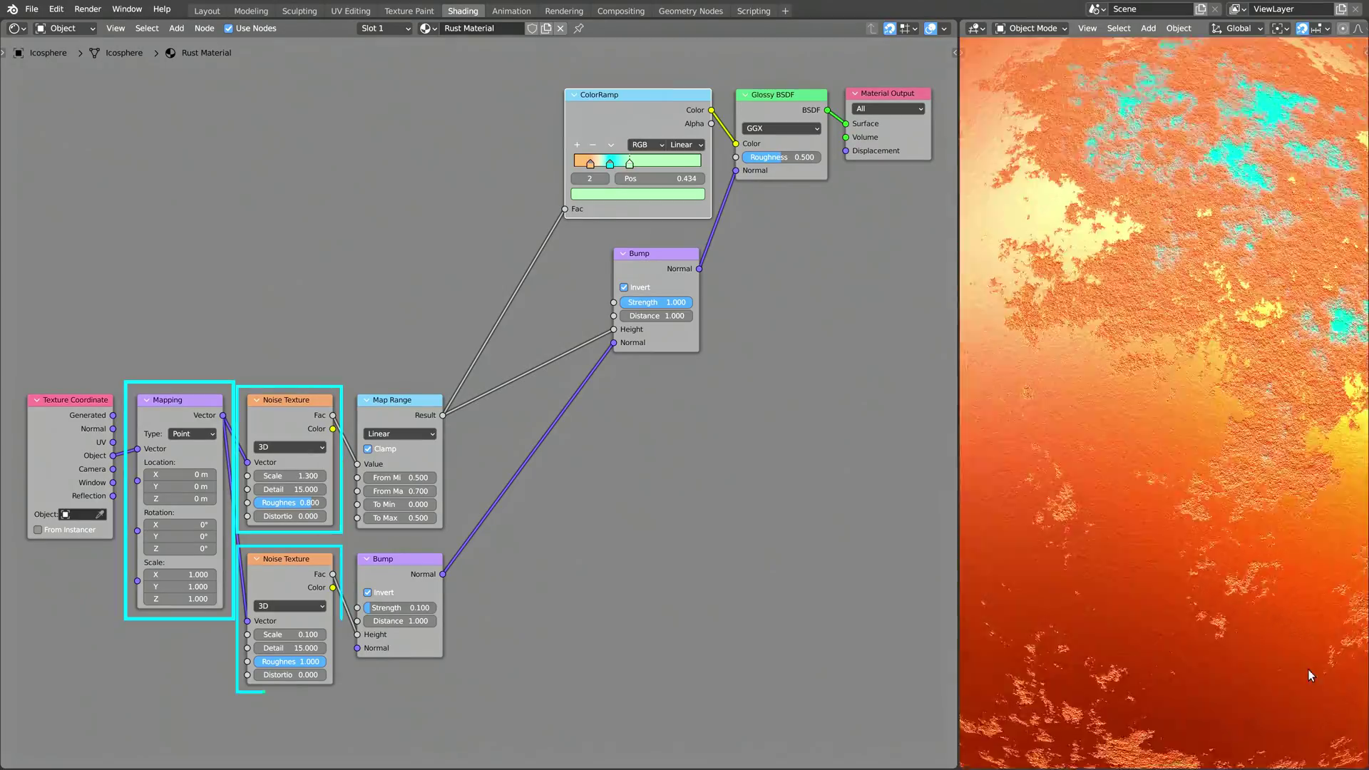
middle_drag(1288, 675, 1156, 670)
scroll(1267, 217, down, 8)
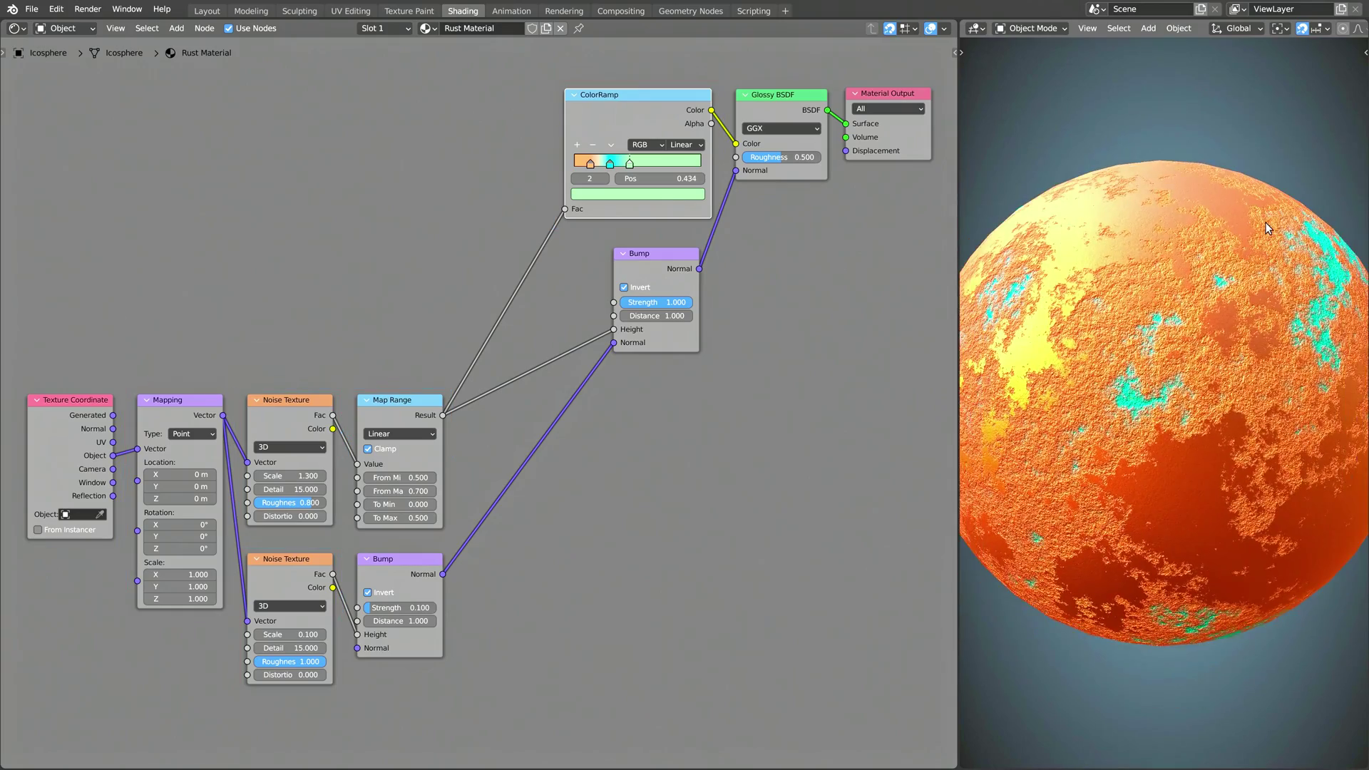
middle_drag(1267, 233, 1259, 290)
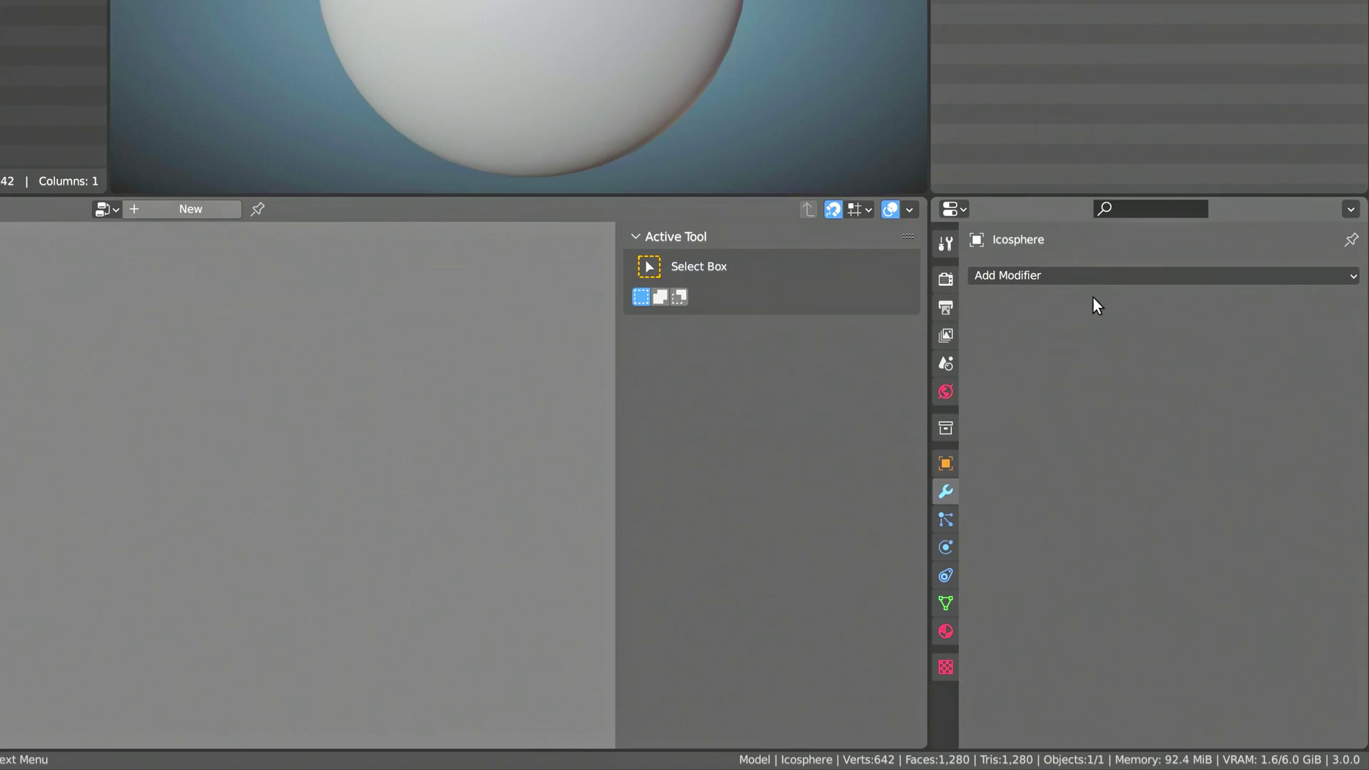
Step: Add a Subdivision modifier at viewport level 4, followed by a Geometry Nodes modifier
click(1147, 417)
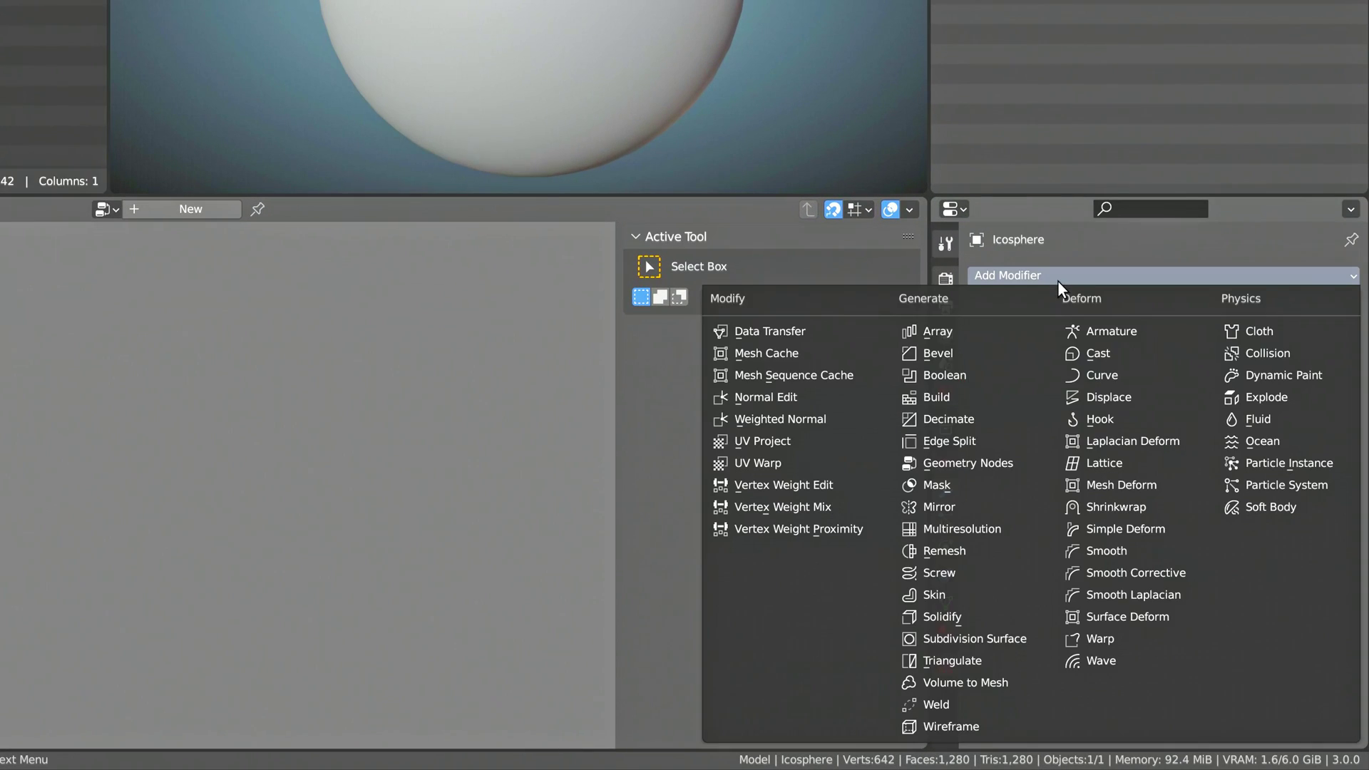
click(1010, 638)
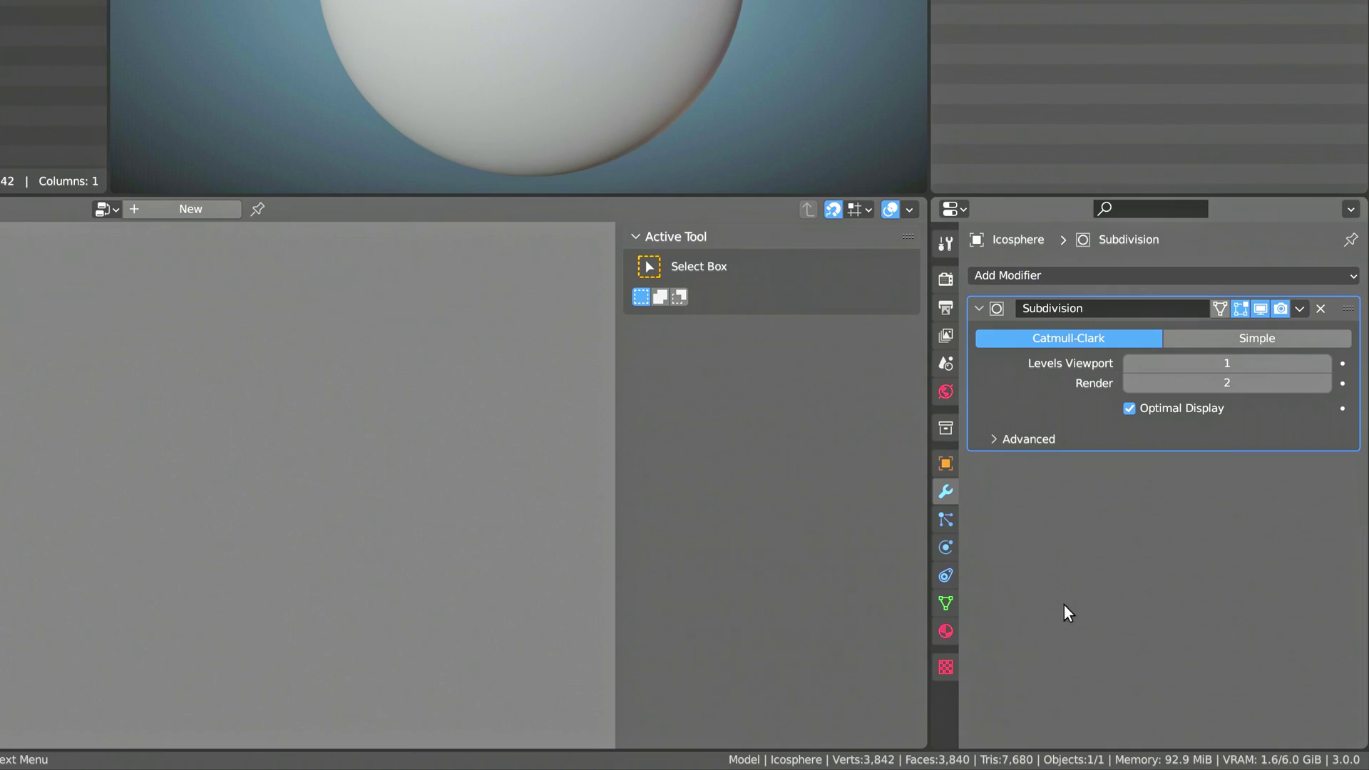
click(1325, 363)
click(1325, 364)
click(1325, 363)
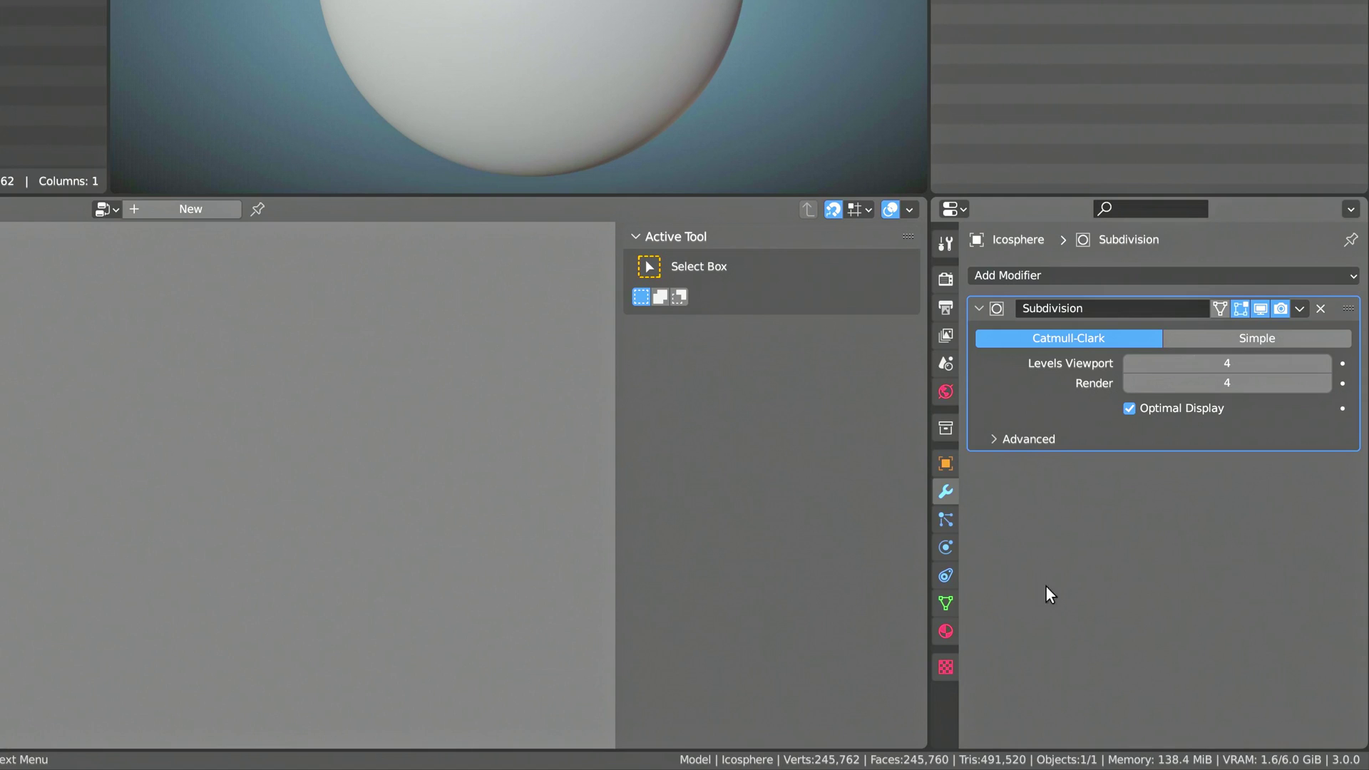
click(1028, 273)
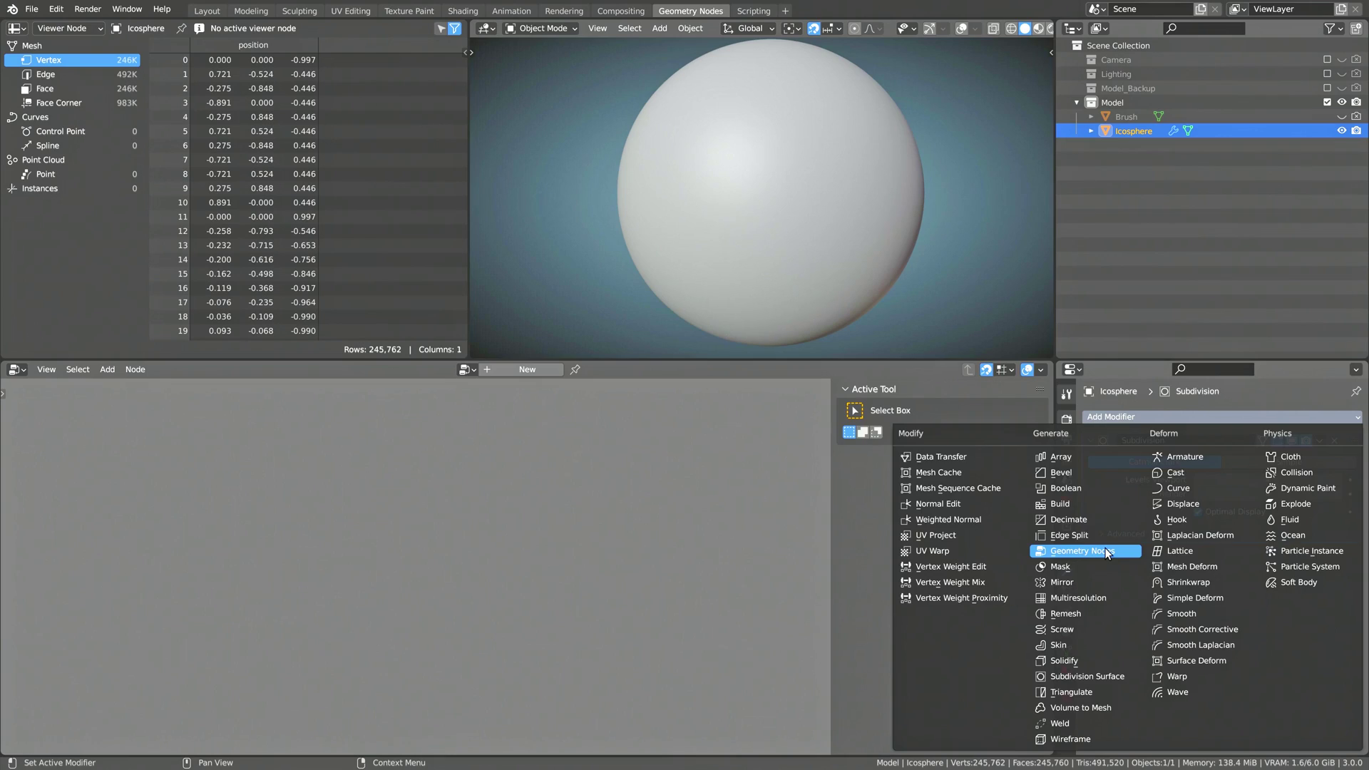
click(999, 462)
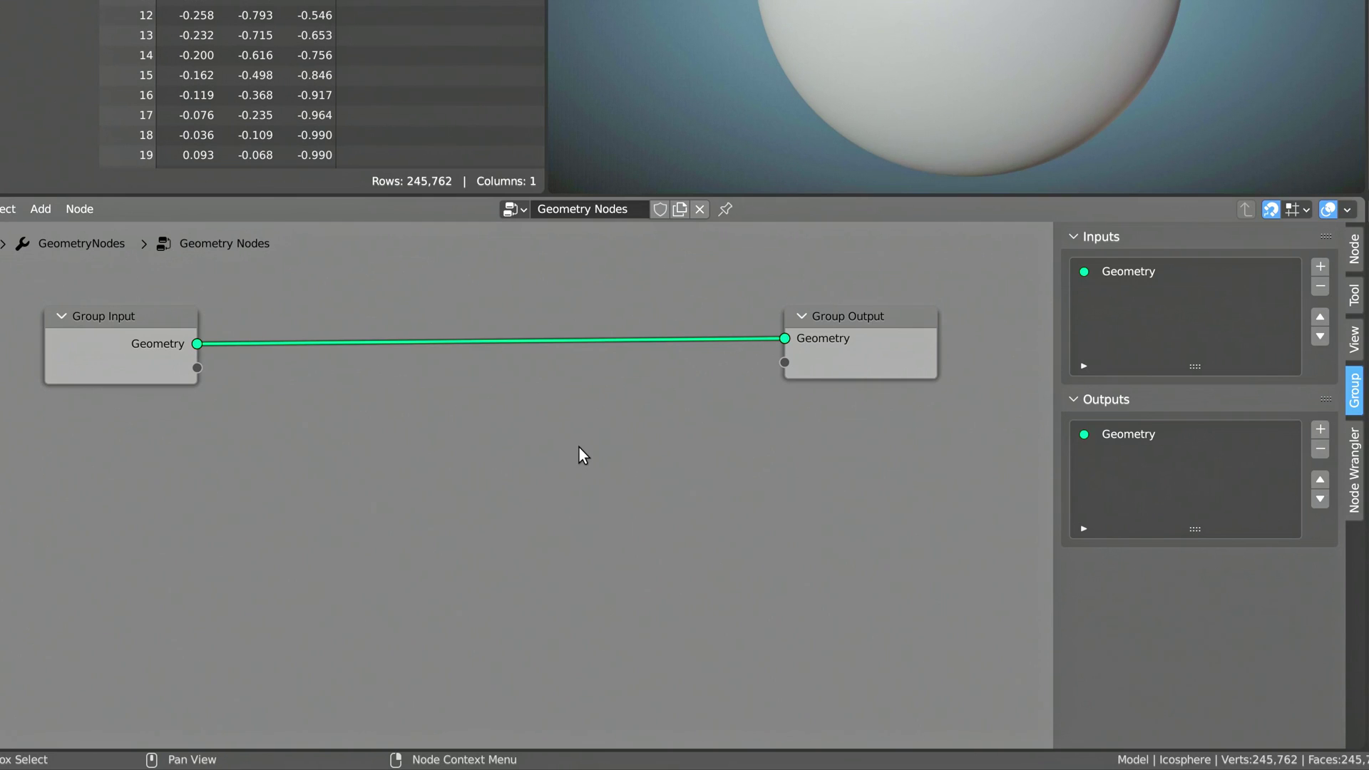
Step: Add Object Info, Position and Geometry Proximity nodes below Group Input, with Object Info set to Relative
click(37, 212)
click(50, 229)
text(o)
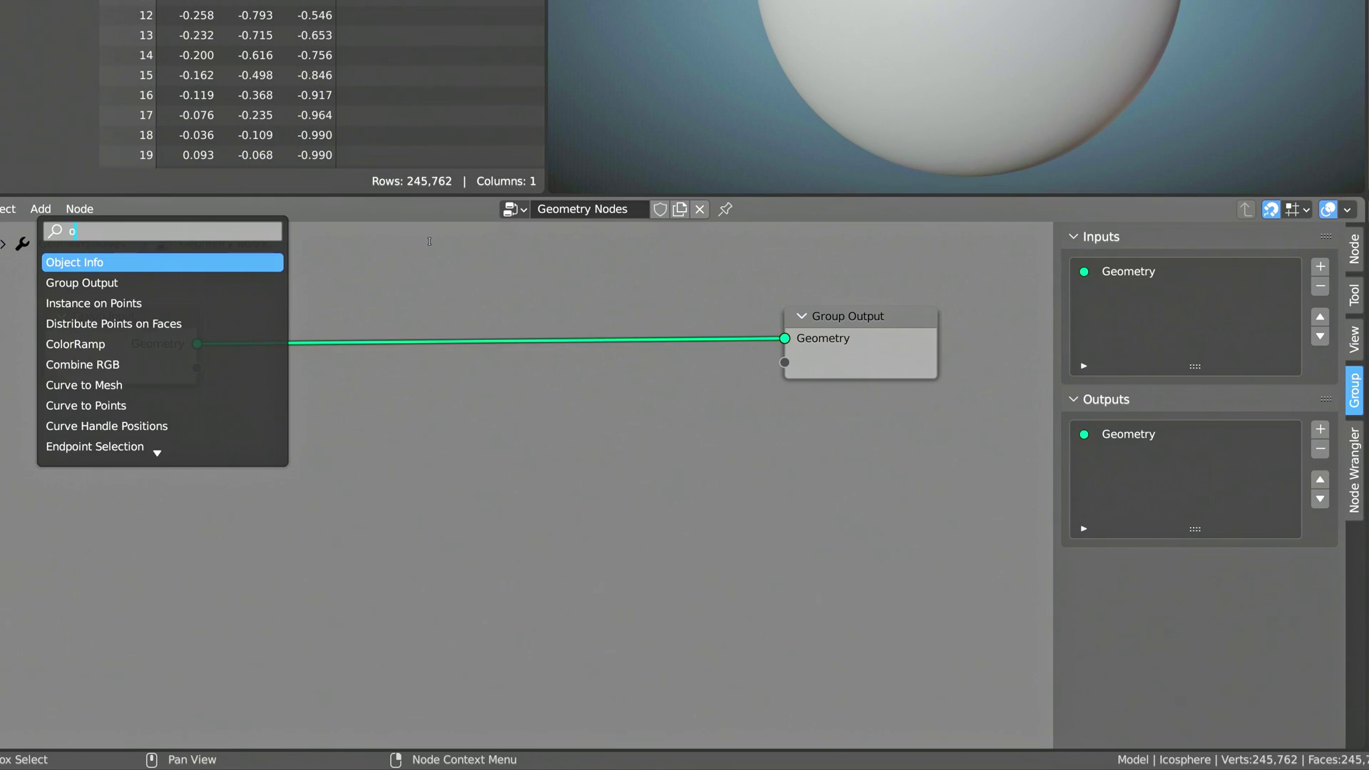
text(bjec)
key(Return)
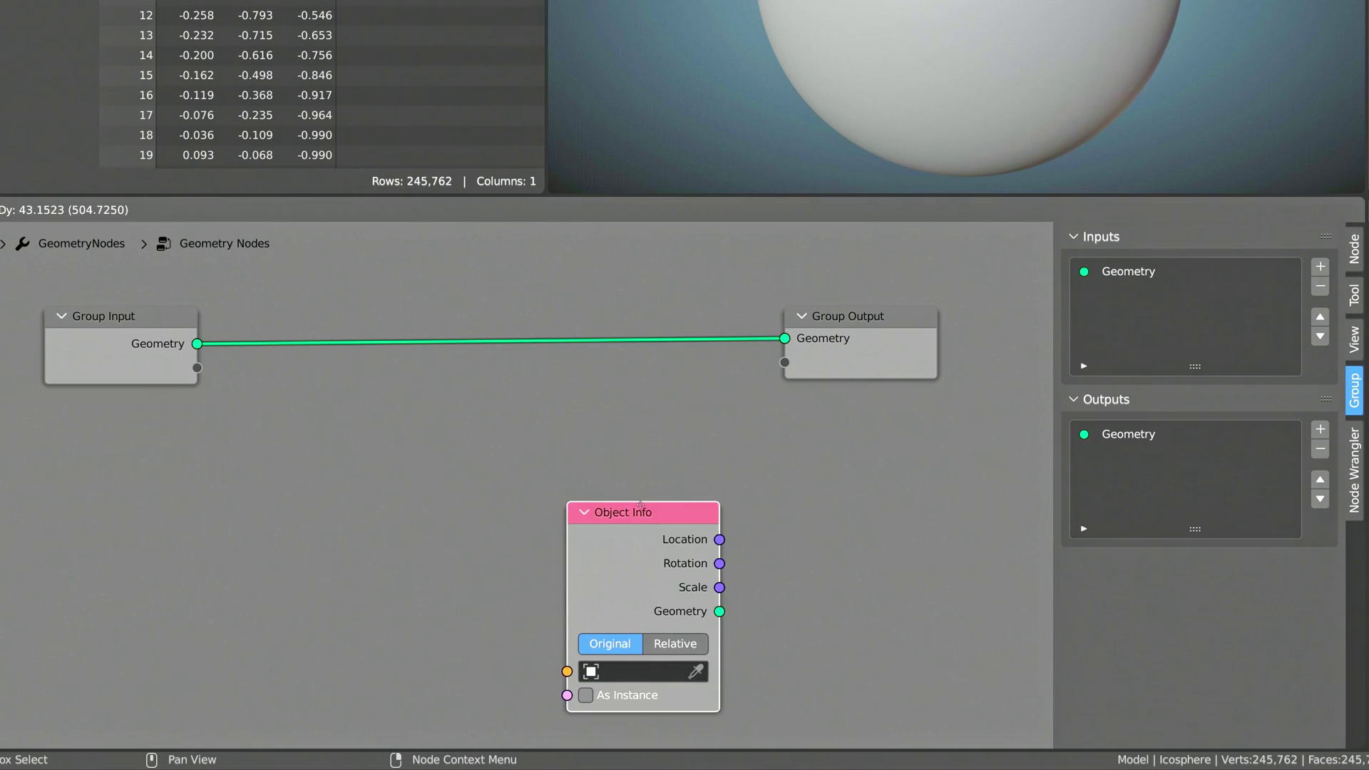
click(144, 425)
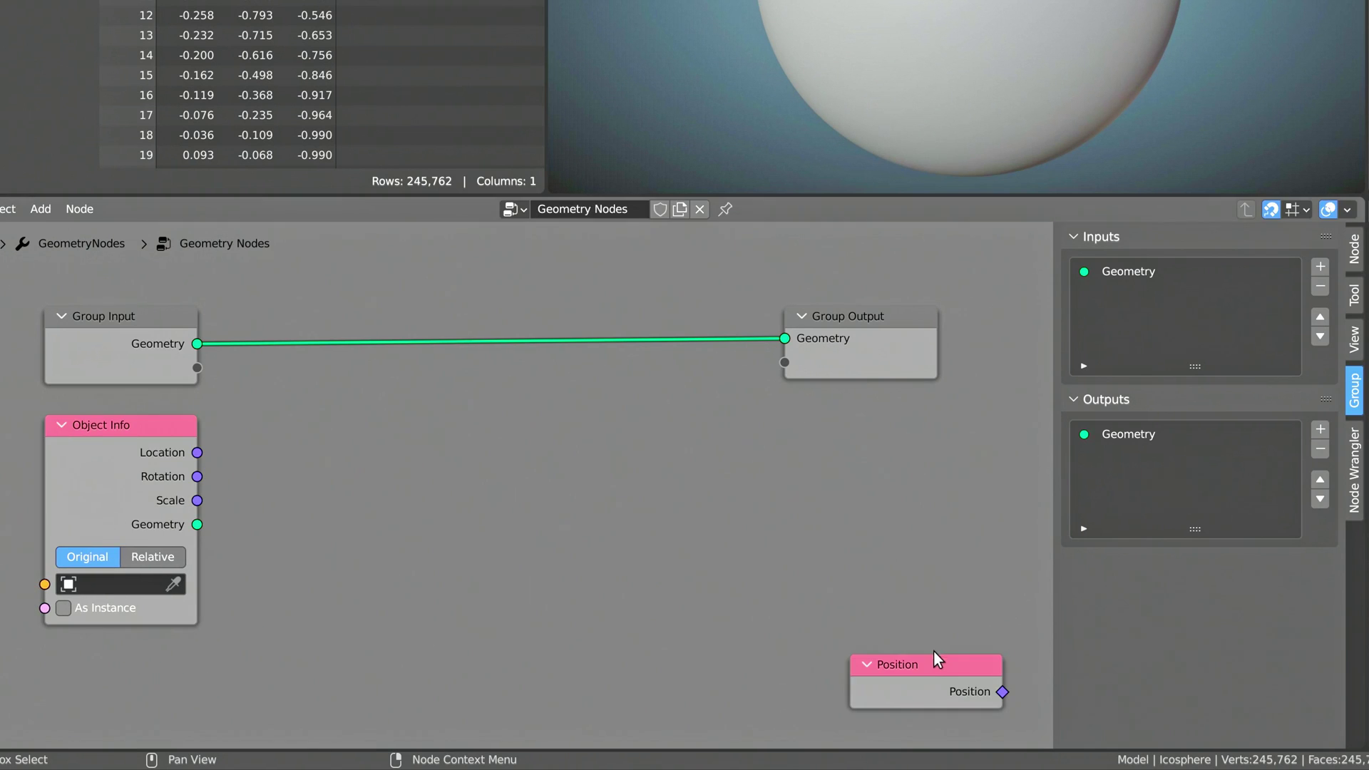
drag(935, 661, 260, 661)
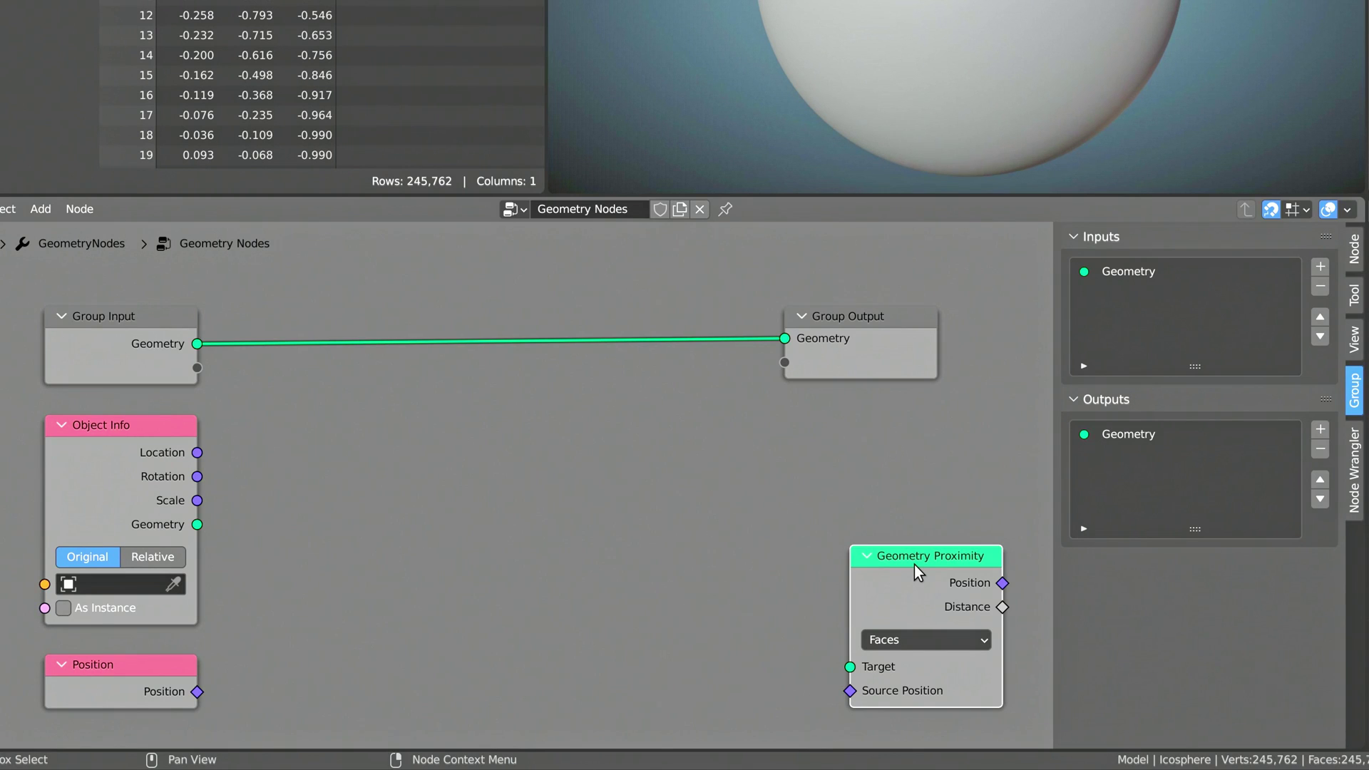
click(376, 479)
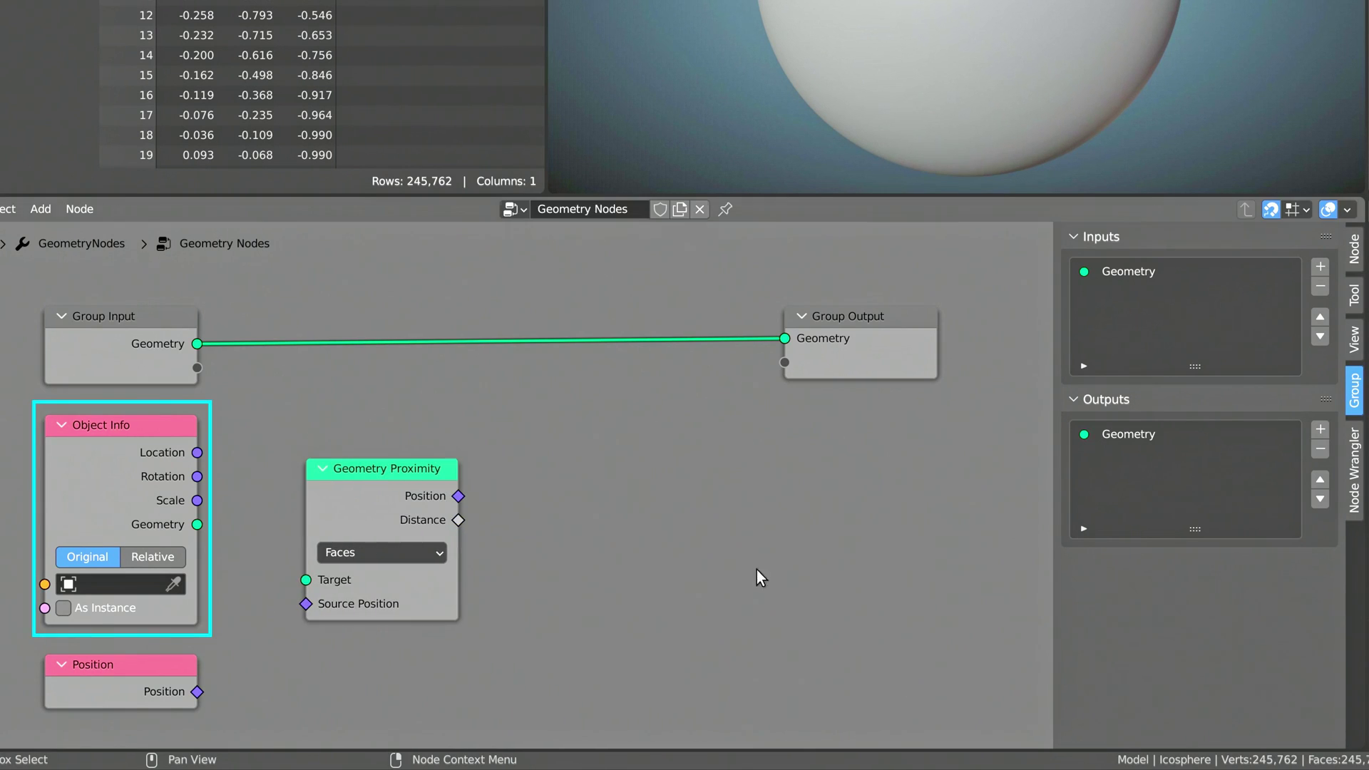
click(160, 556)
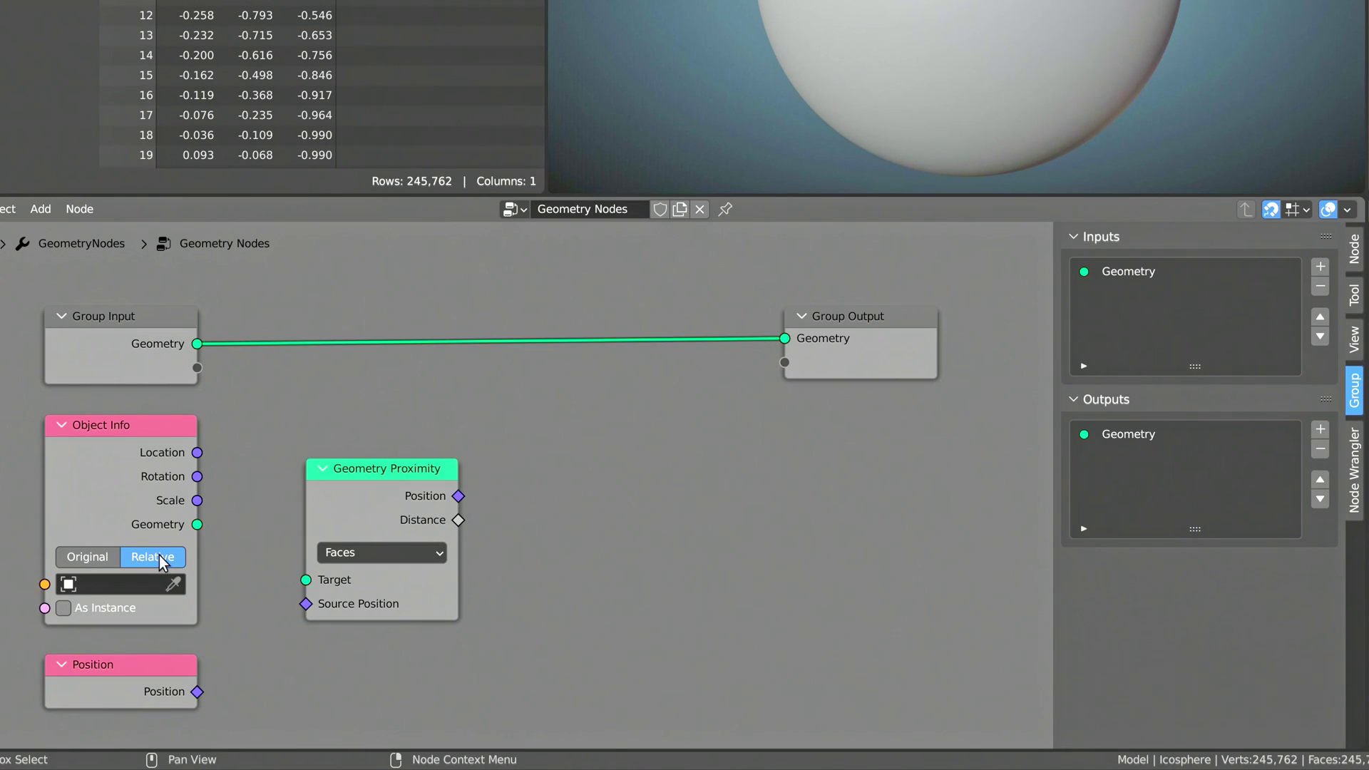
Step: Wire Object Info Geometry to Target, Position to Source Position, and Distance to a new group output
click(160, 555)
drag(197, 525, 305, 579)
drag(197, 692, 306, 605)
drag(459, 520, 778, 369)
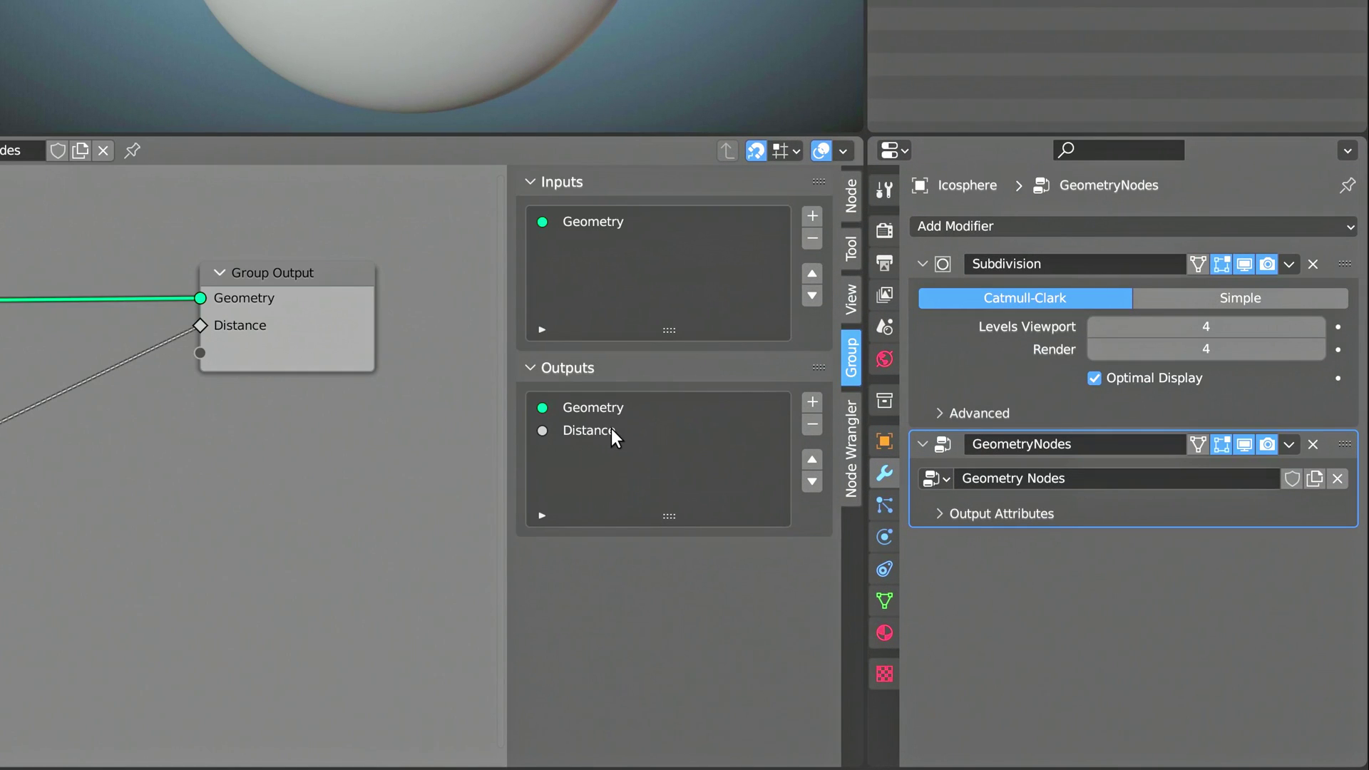
Step: Name the modifier's Distance output attribute 'subscribe' and unhide the Brush object to show its band
click(611, 429)
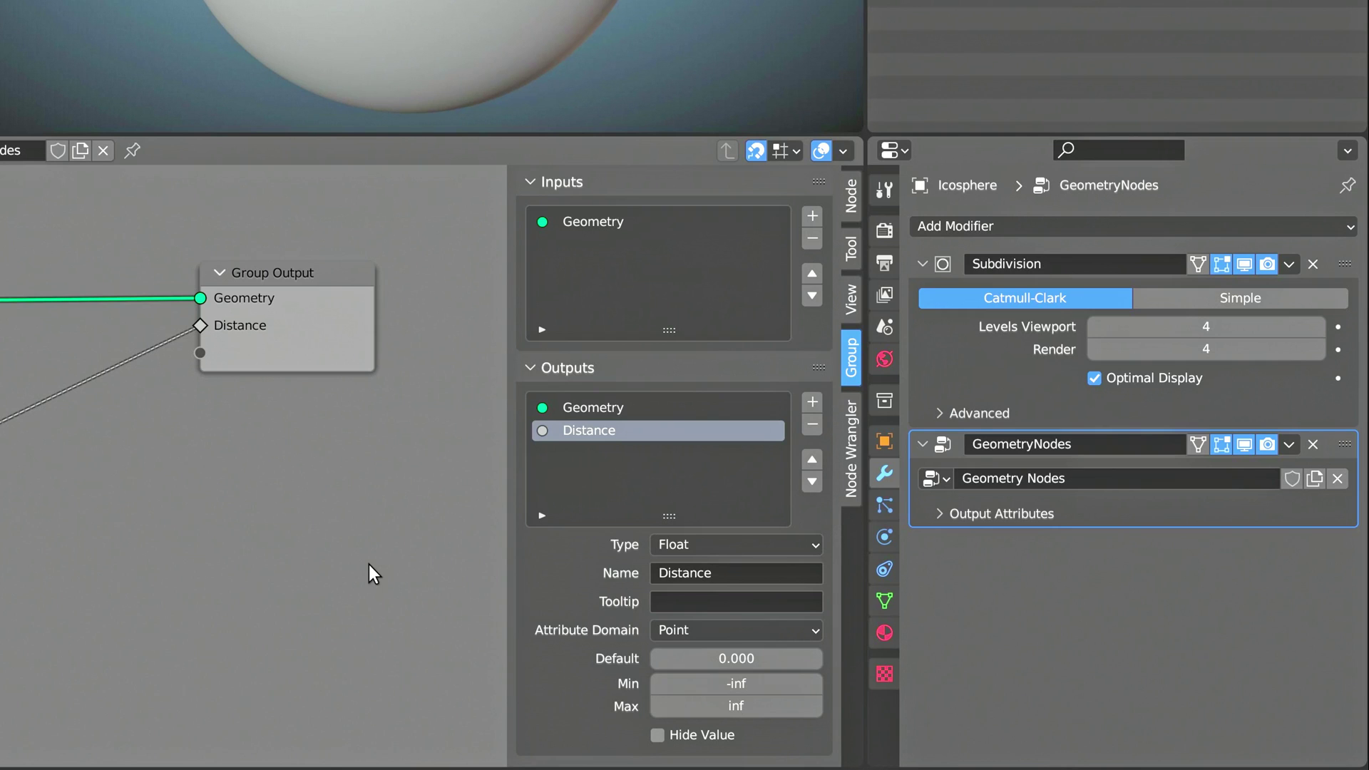
click(939, 509)
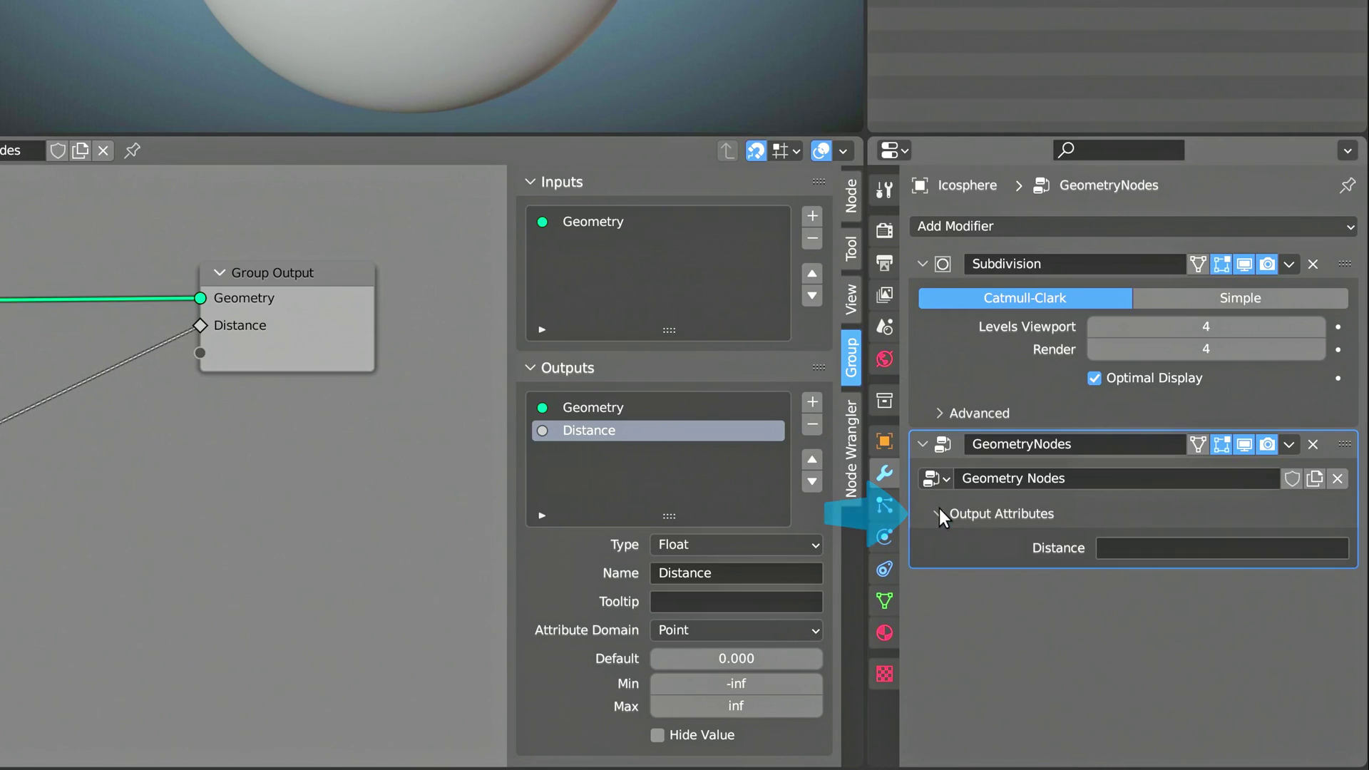
click(1162, 560)
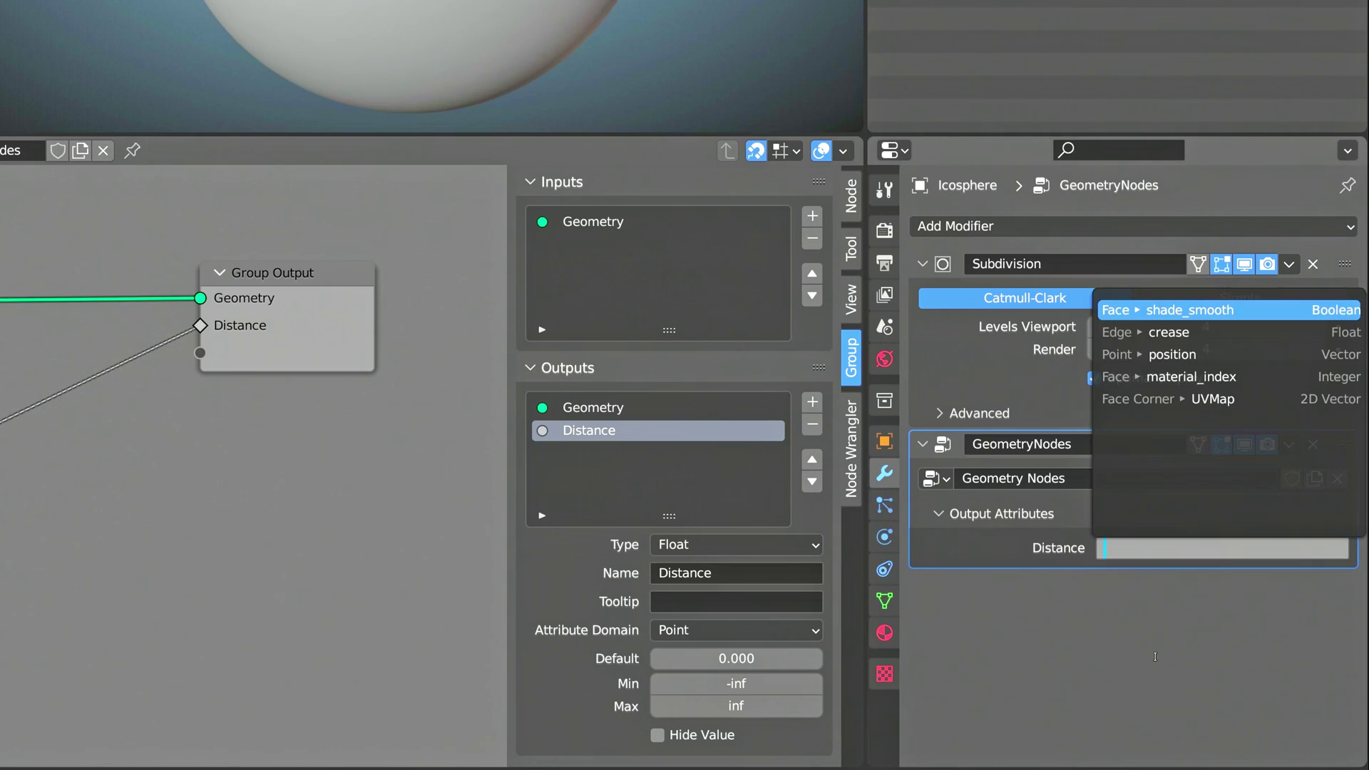
text(s)
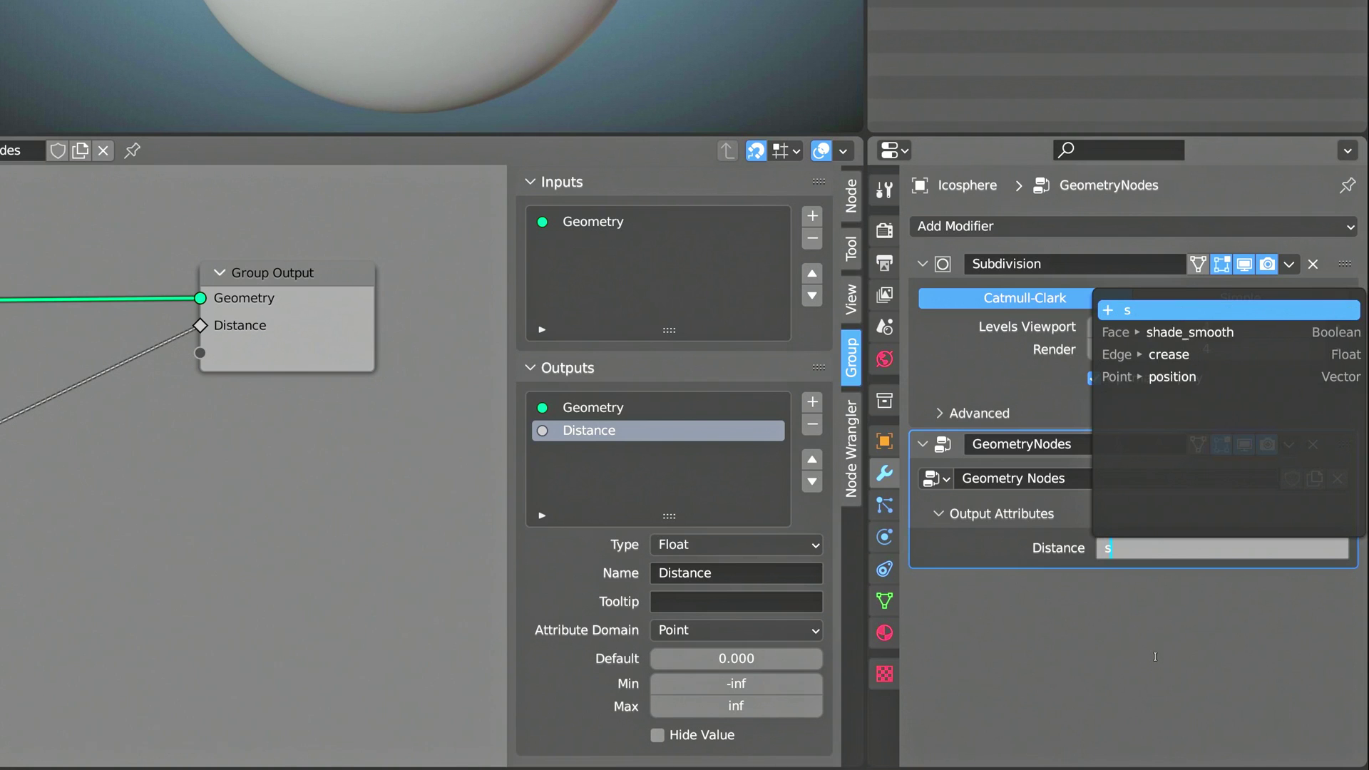
text(ubscri)
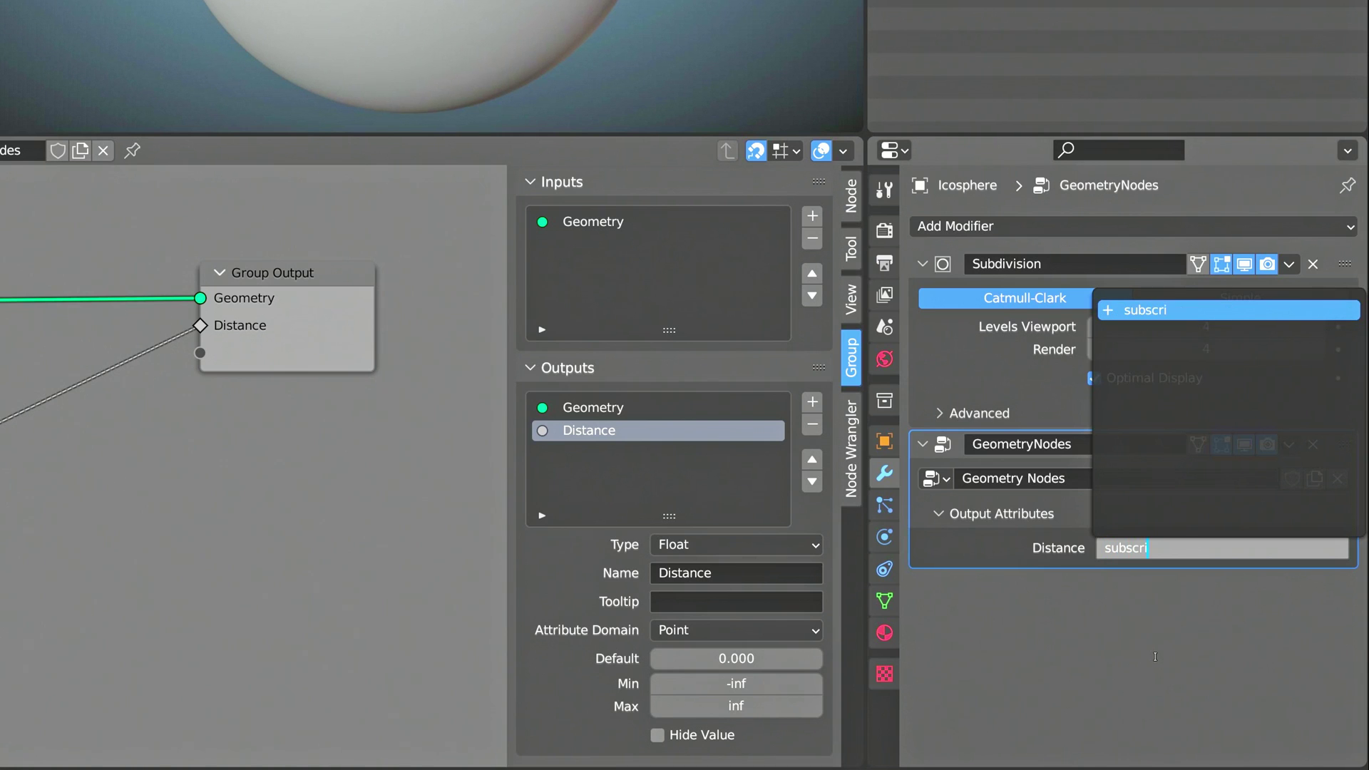
text(be)
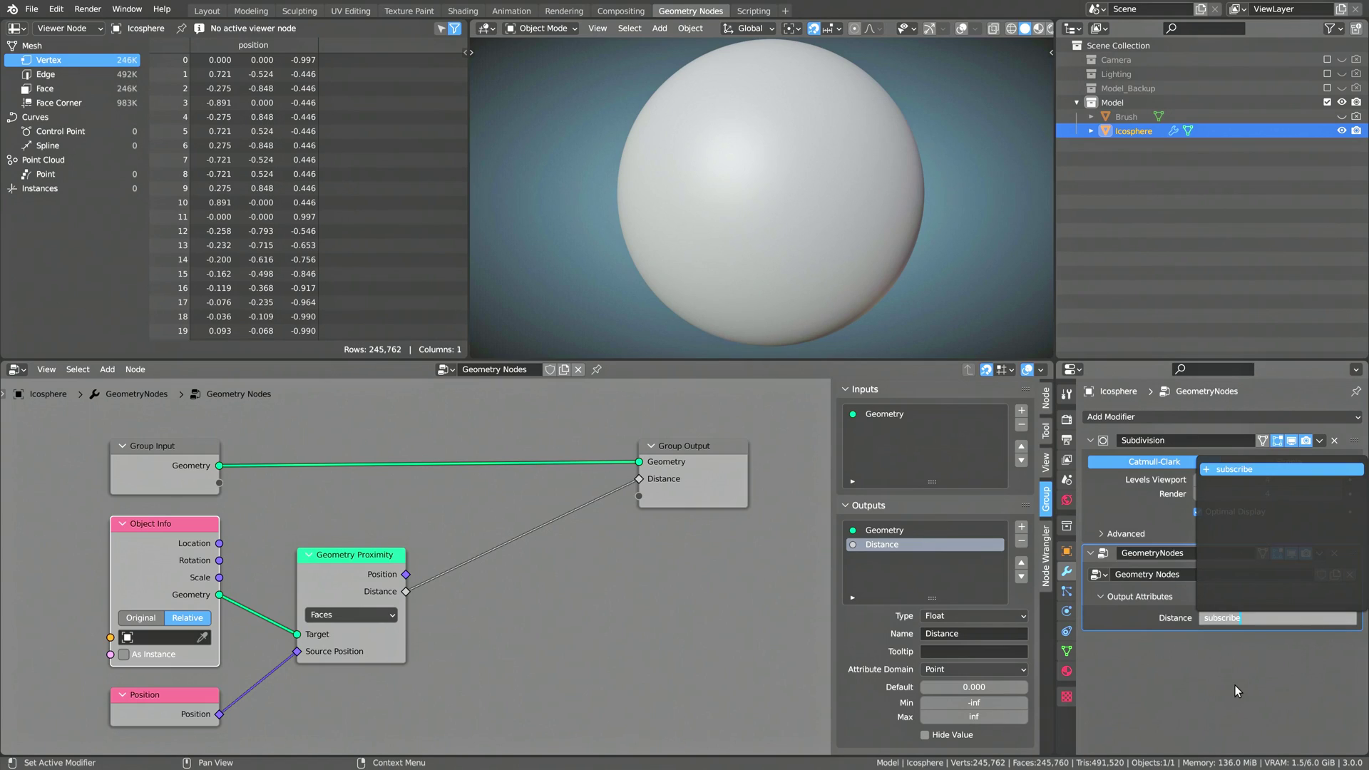
key(Return)
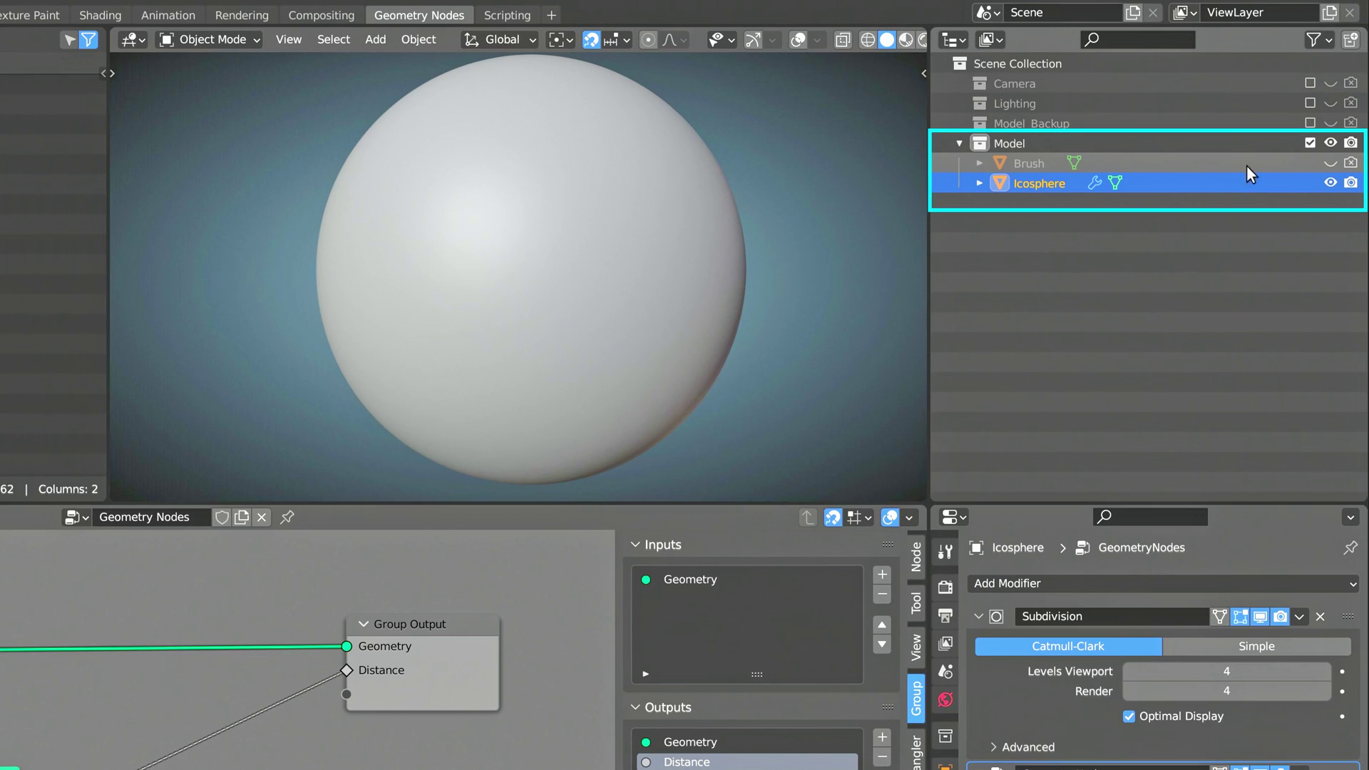
click(1328, 162)
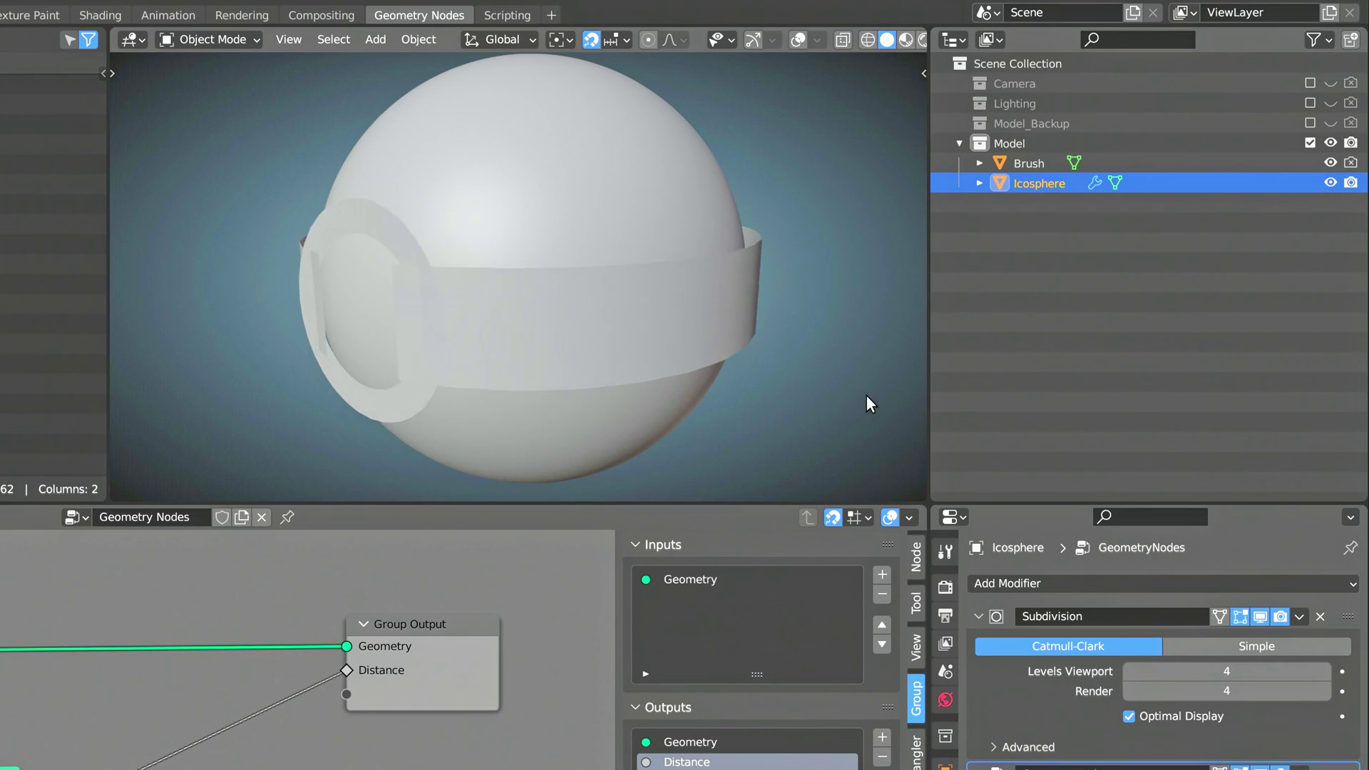
middle_drag(856, 357, 128, 400)
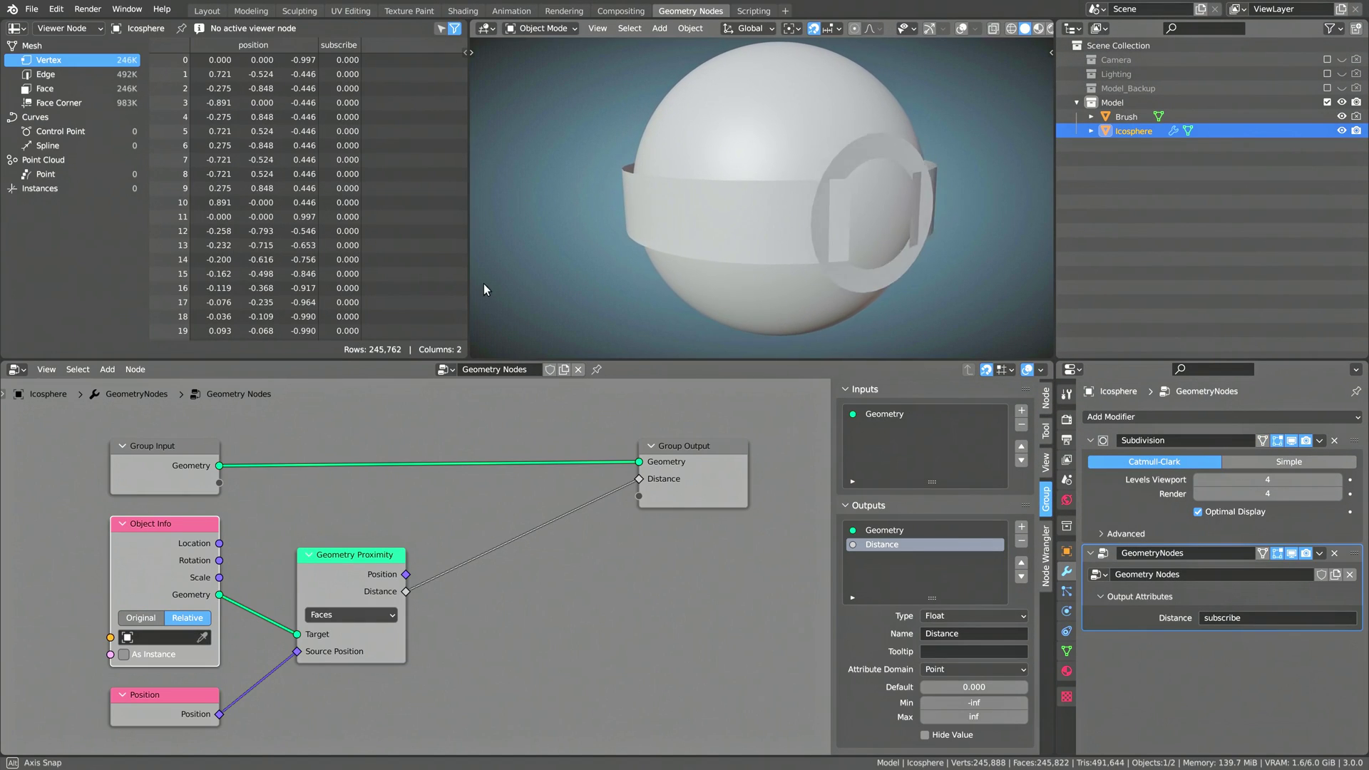
Step: Point the Object Info node at Brush, then hide Brush again in the Outliner
middle_drag(483, 289, 891, 293)
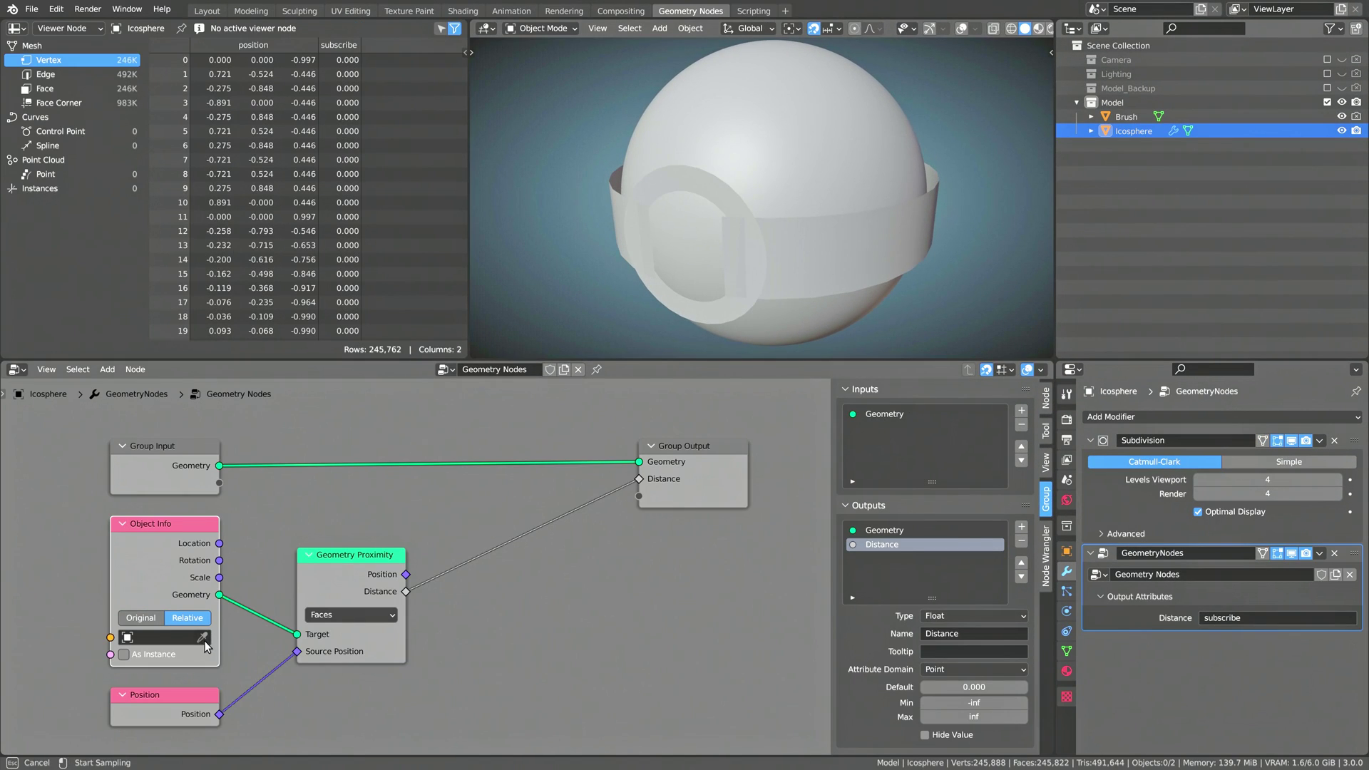
click(179, 637)
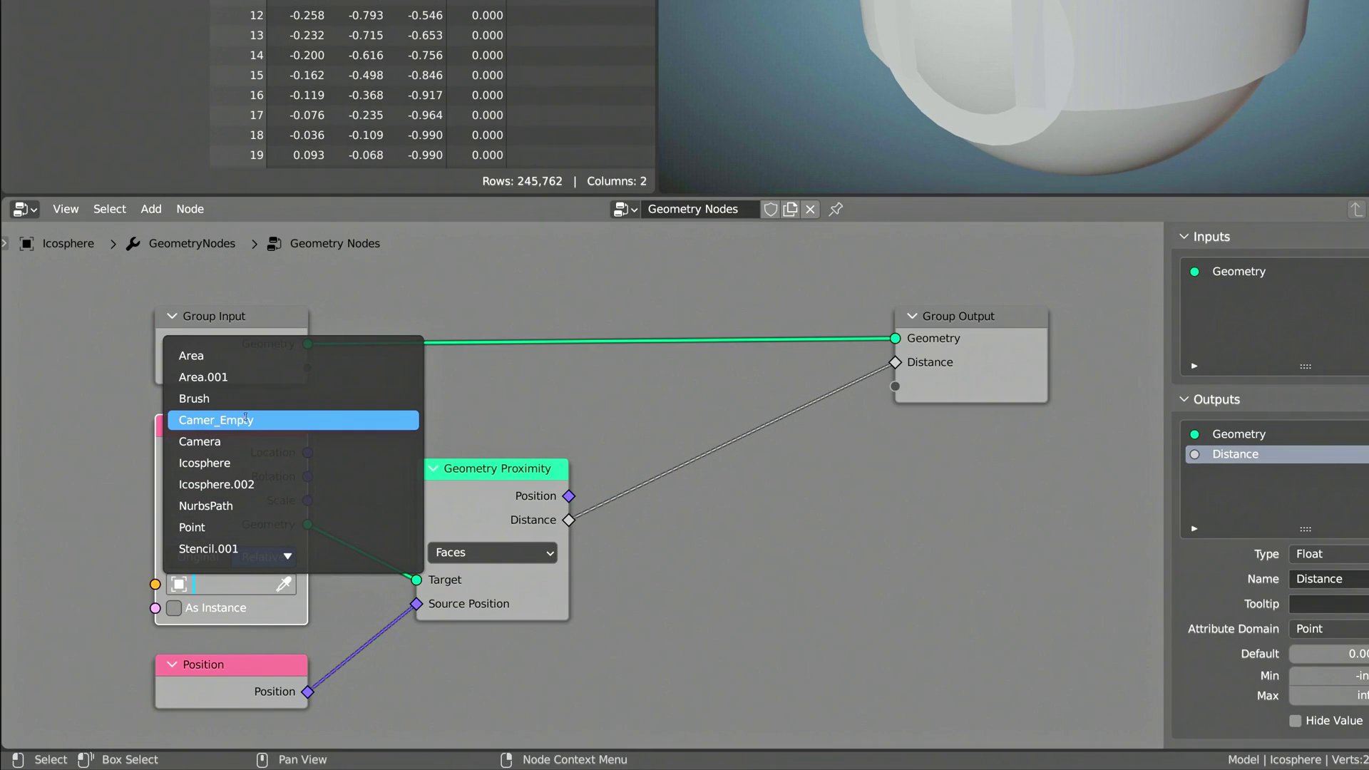
click(247, 404)
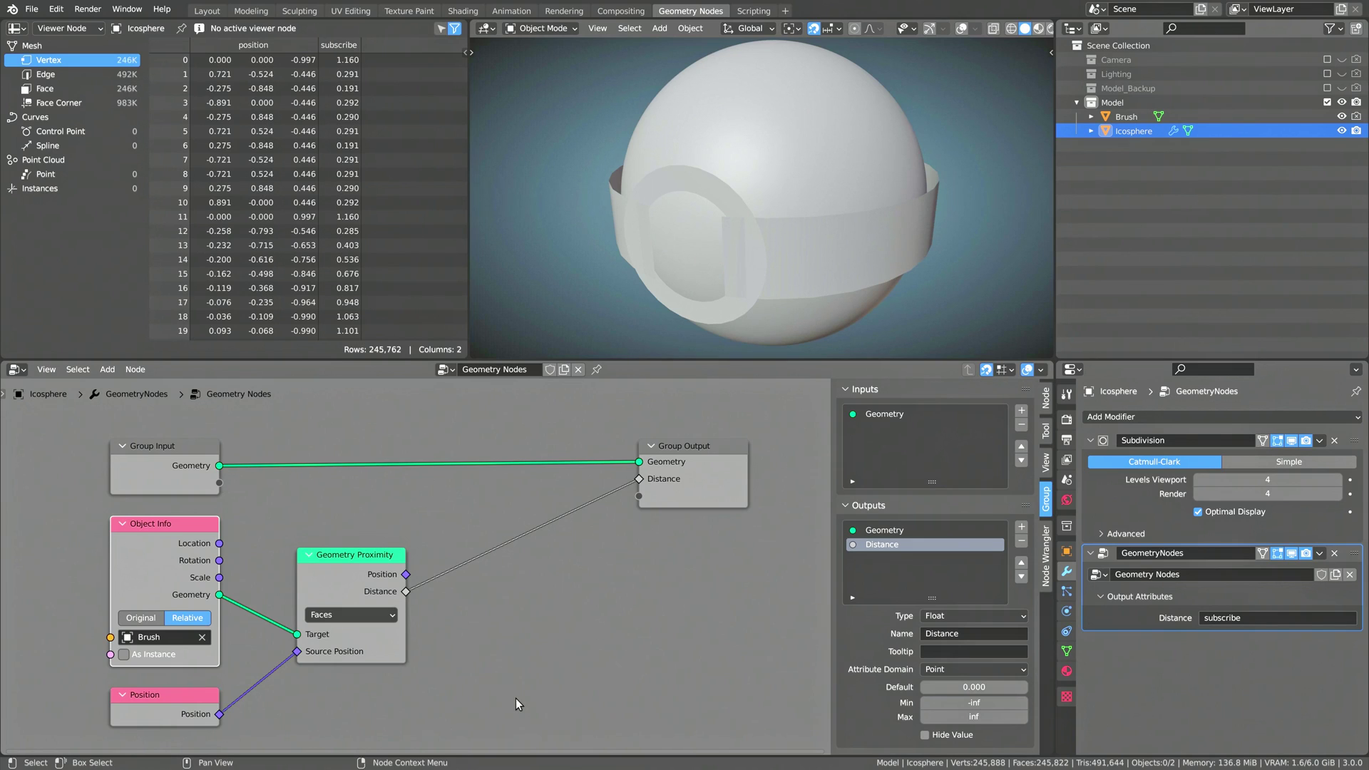
click(1341, 116)
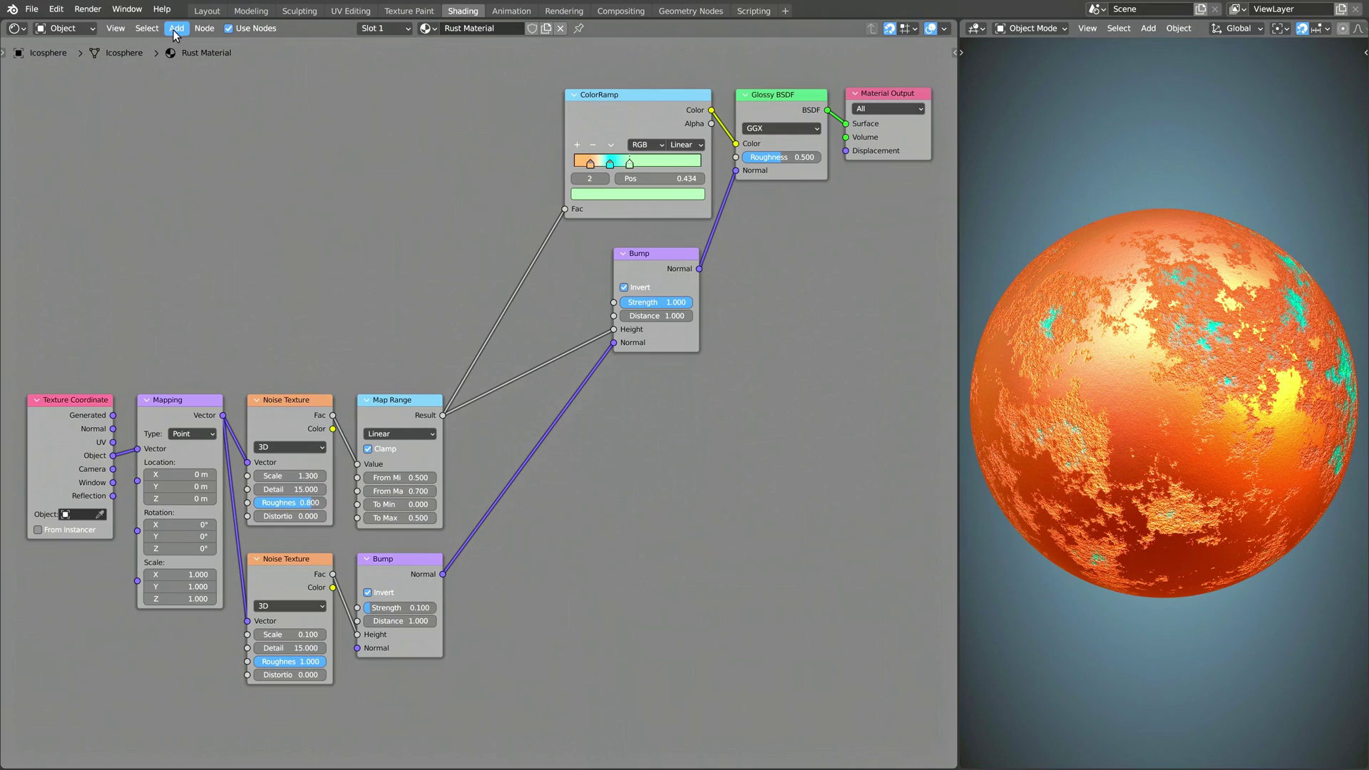
Step: Place an Attribute node above Texture Coordinate, a Math Add above Mapping, and a Map Range above Noise Texture
click(176, 29)
click(176, 44)
text(a)
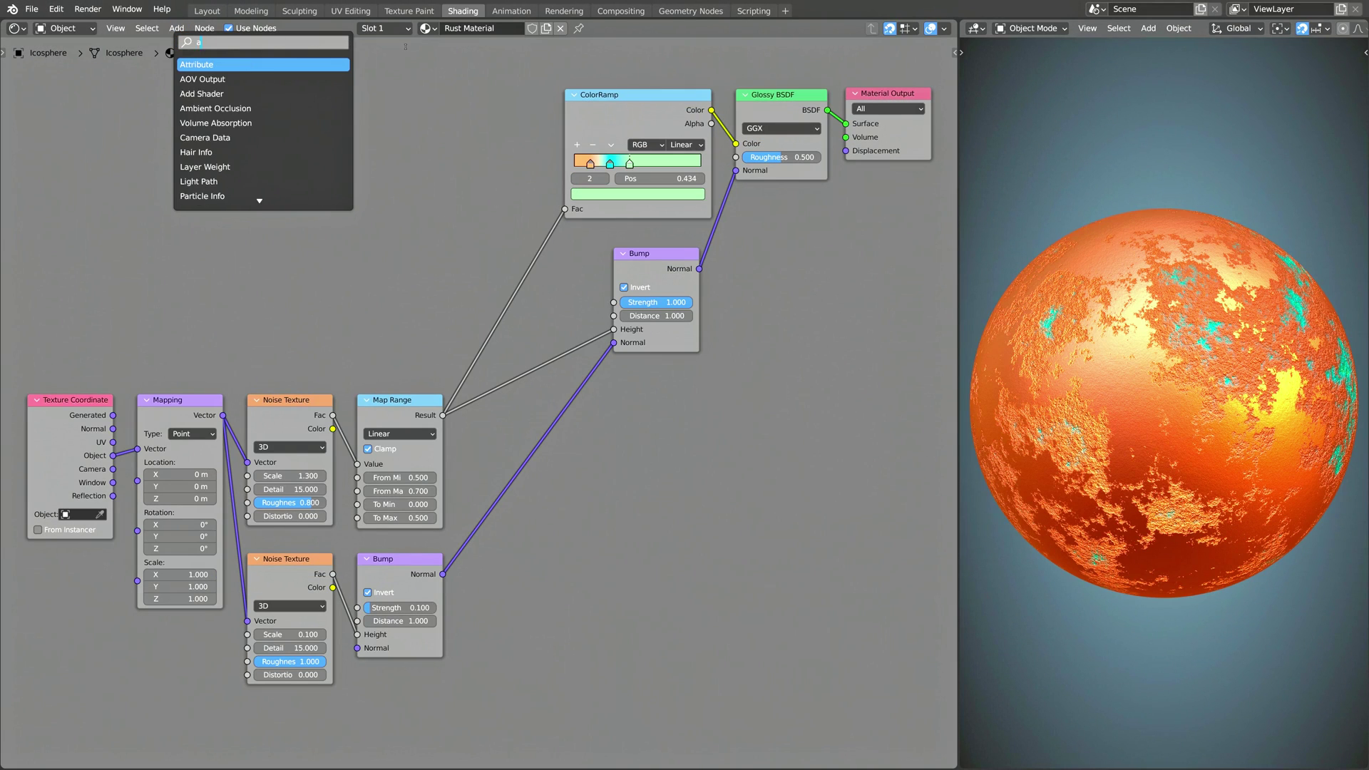
text(ttribute)
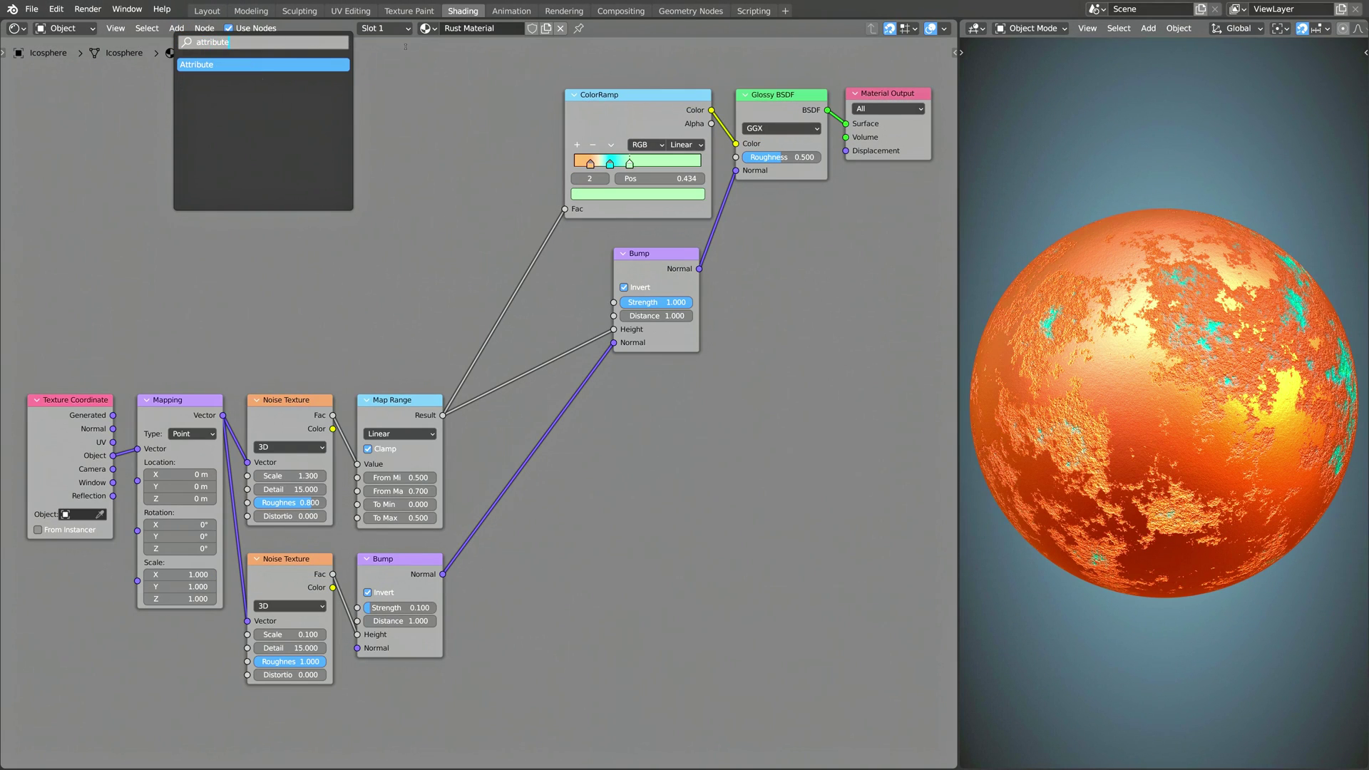
key(Return)
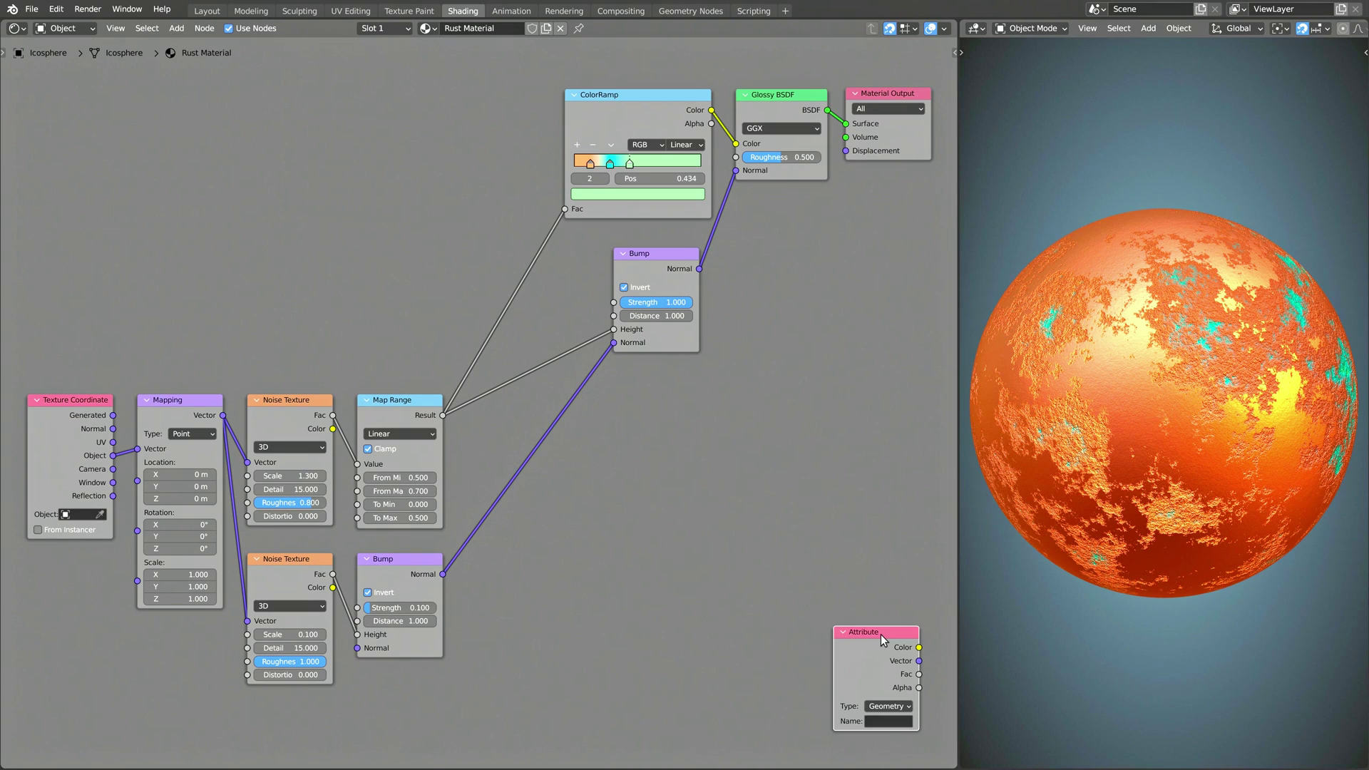
drag(879, 634, 74, 267)
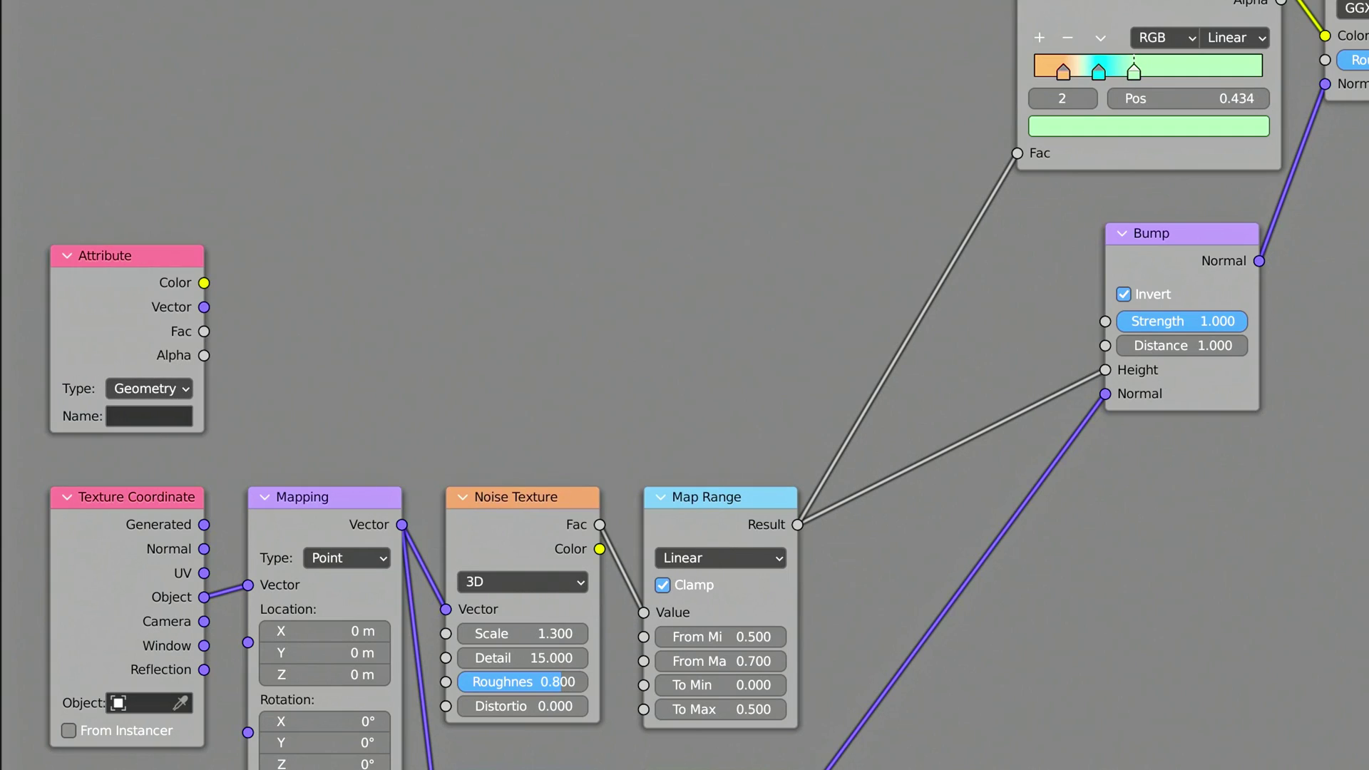
drag(1141, 762, 272, 266)
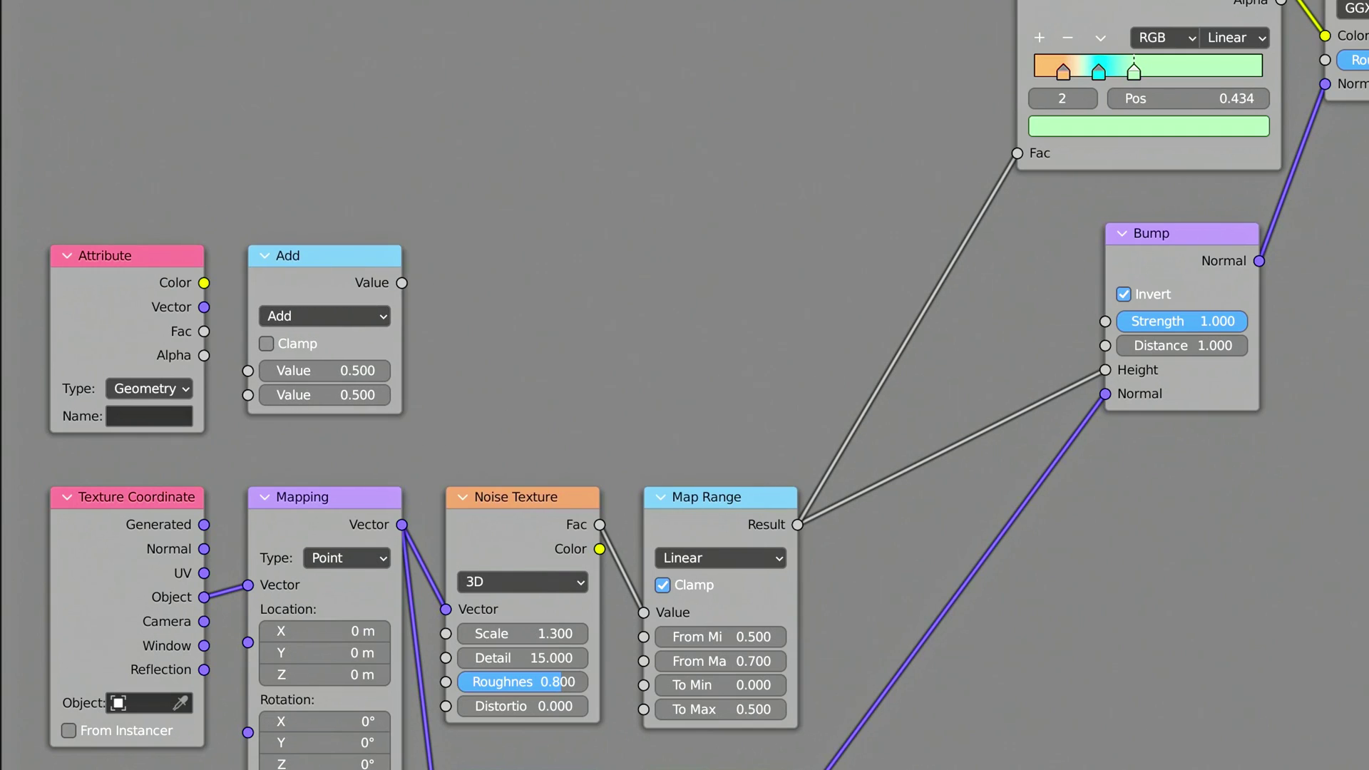
drag(1361, 763, 523, 214)
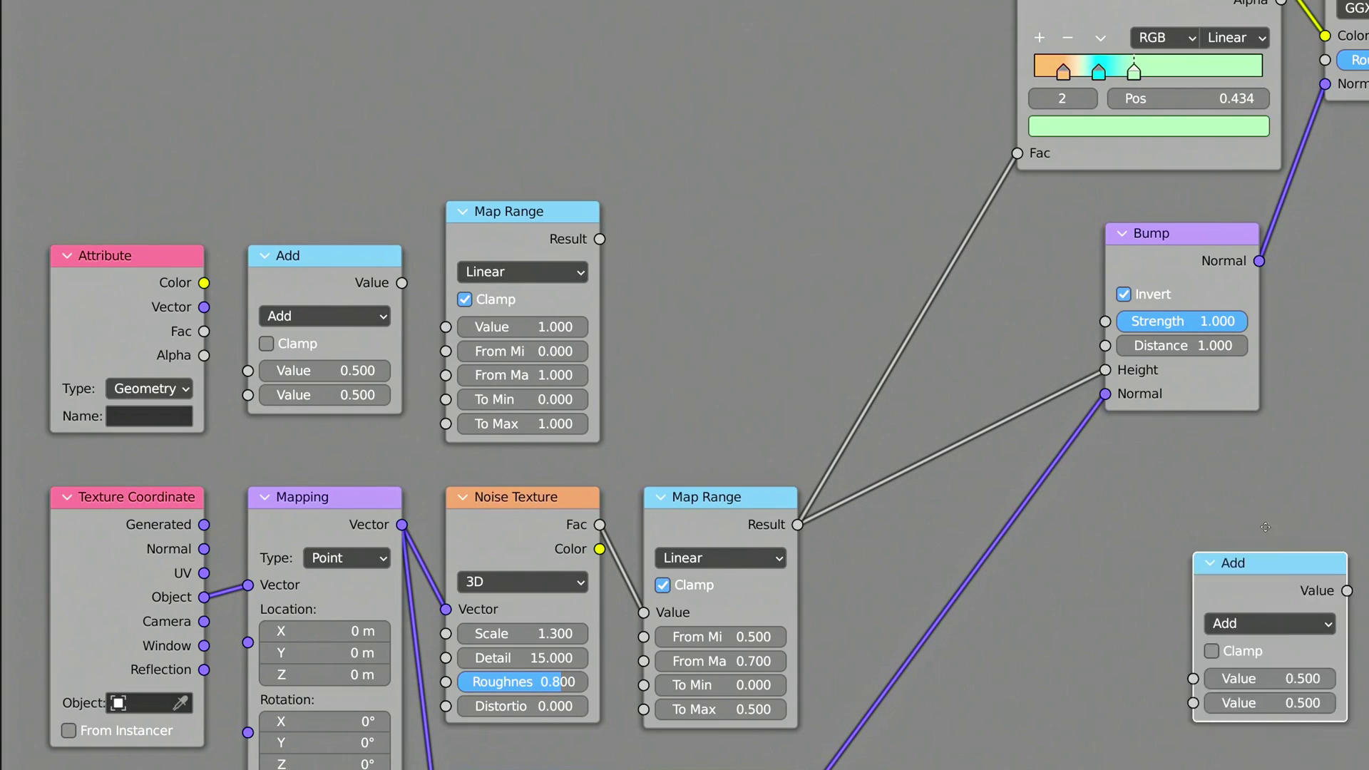
Step: Insert the Add node on the ColorRamp link, name the Attribute 'subscribe', and feed its Fac into a Power node
click(896, 328)
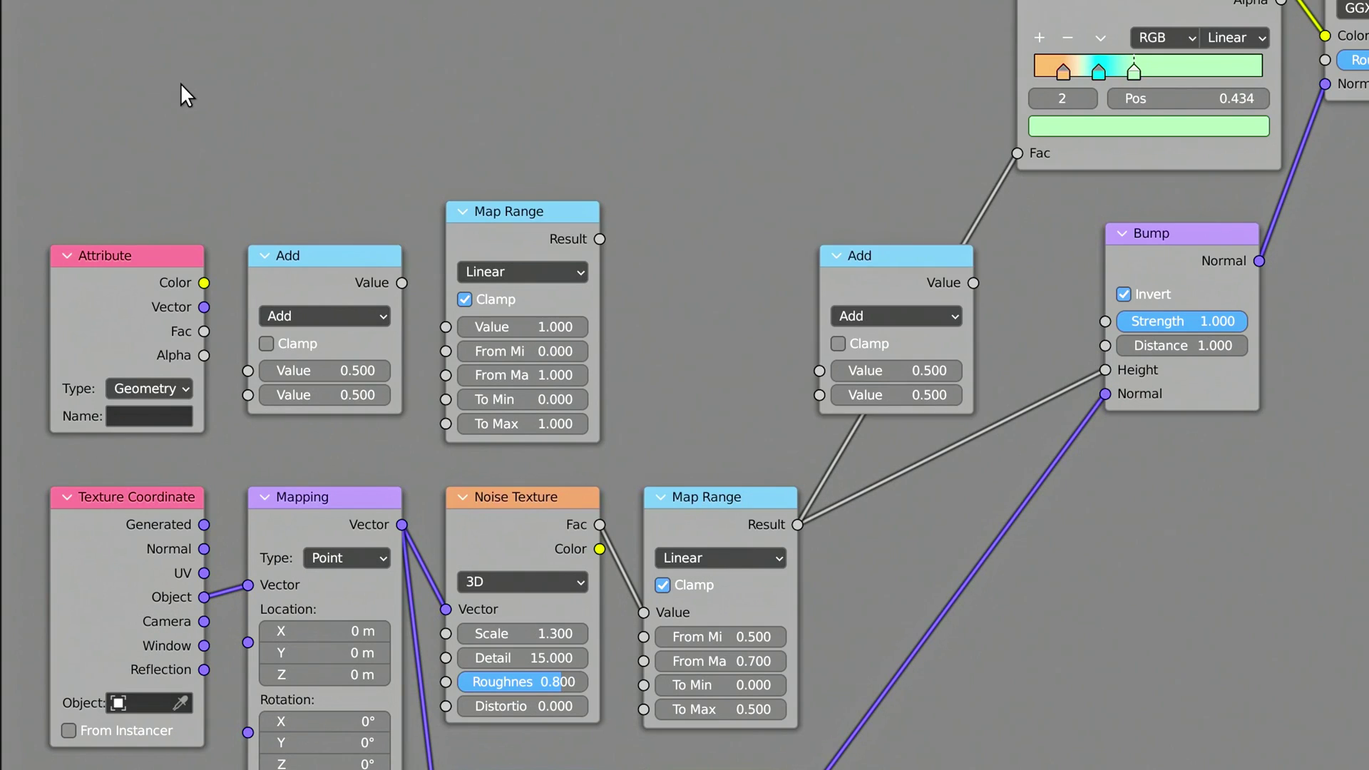
click(165, 416)
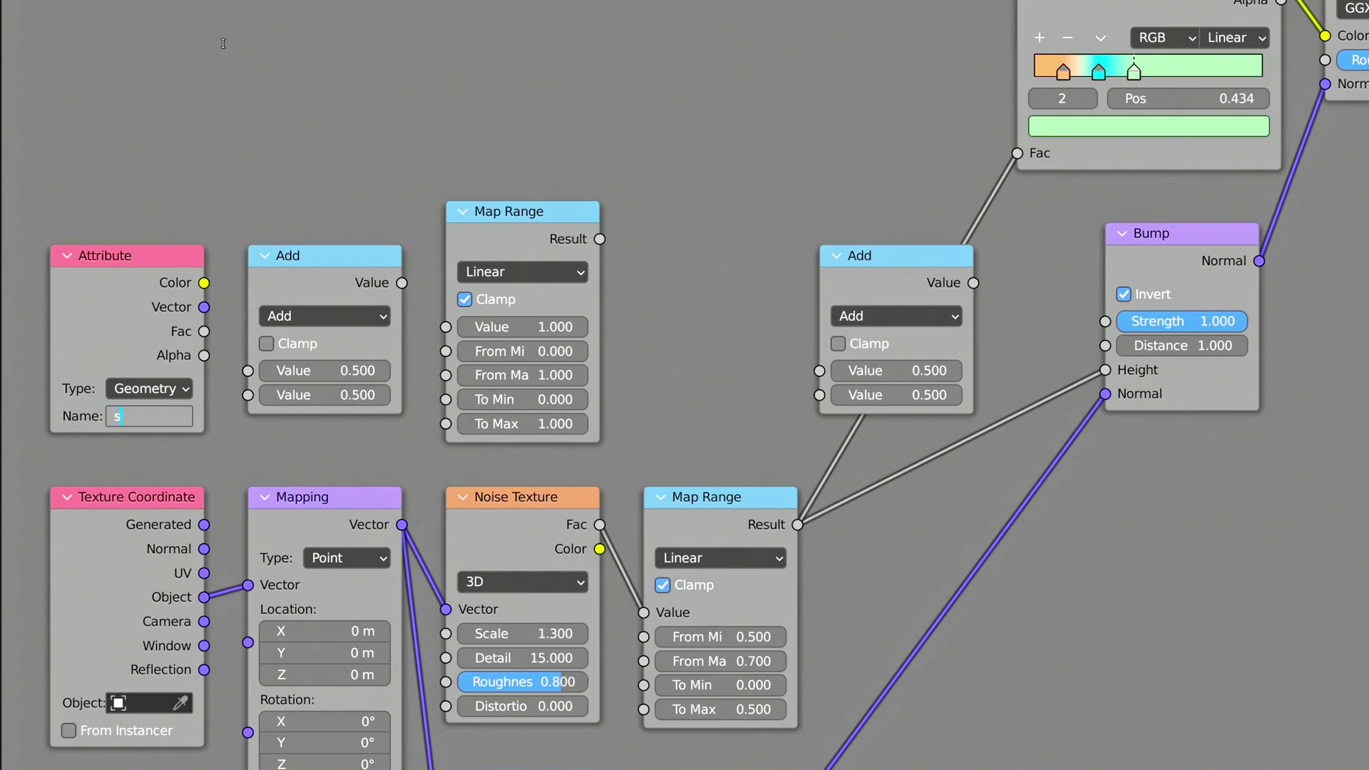
text(subscribe)
key(Return)
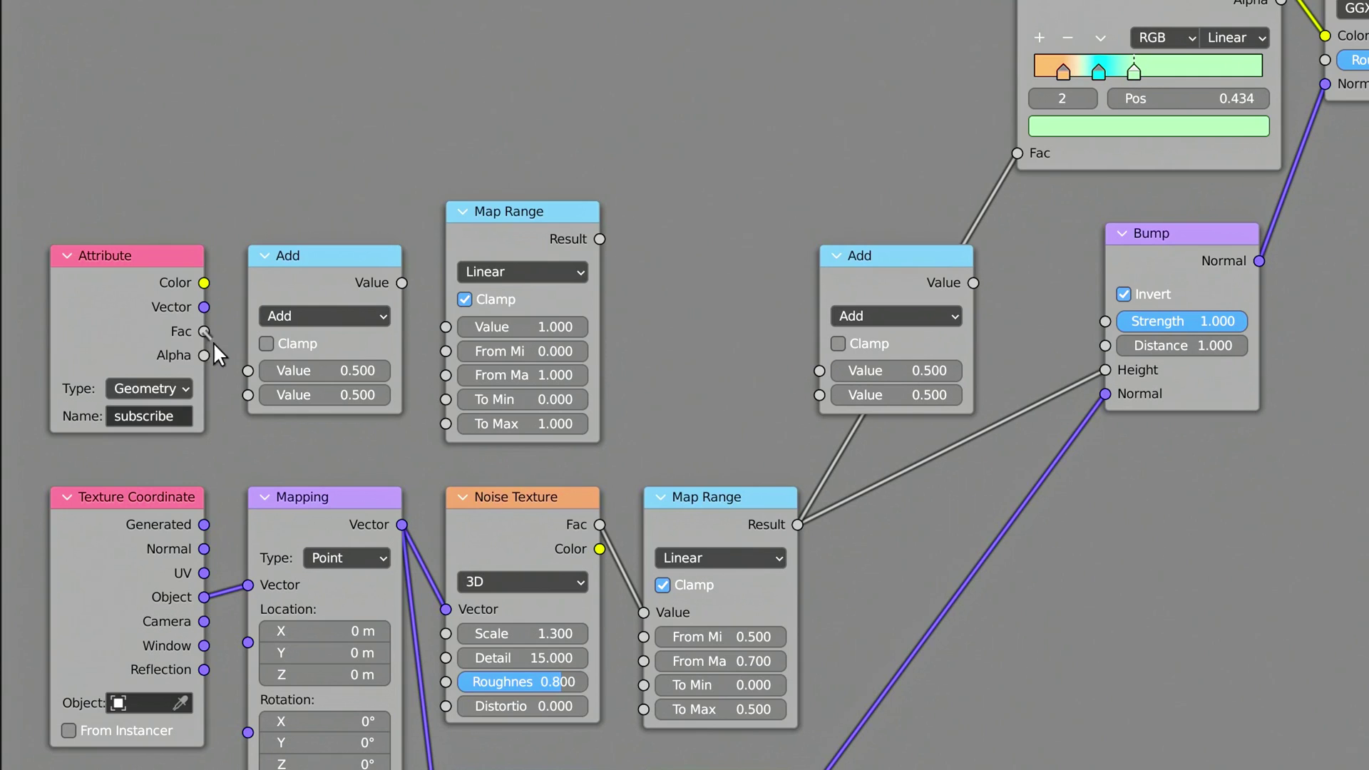
drag(237, 373, 250, 368)
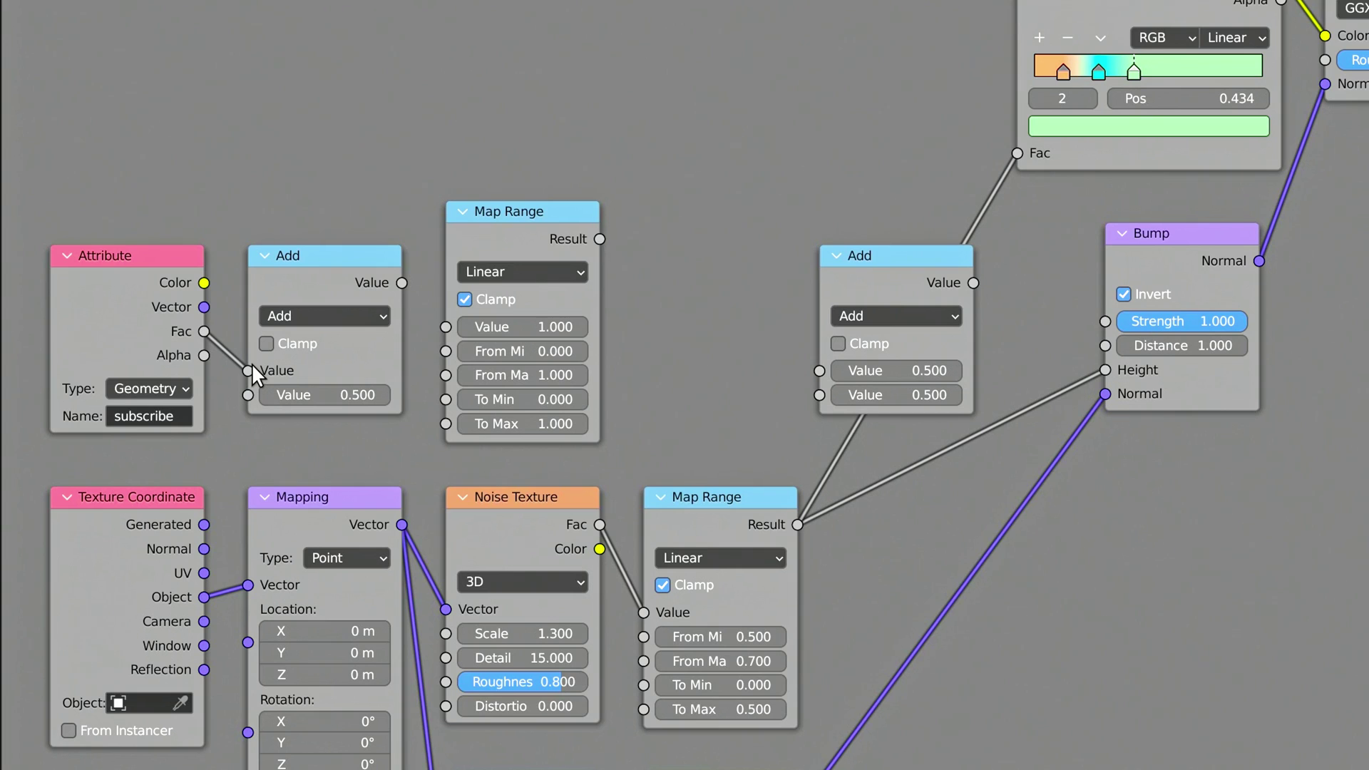
click(349, 317)
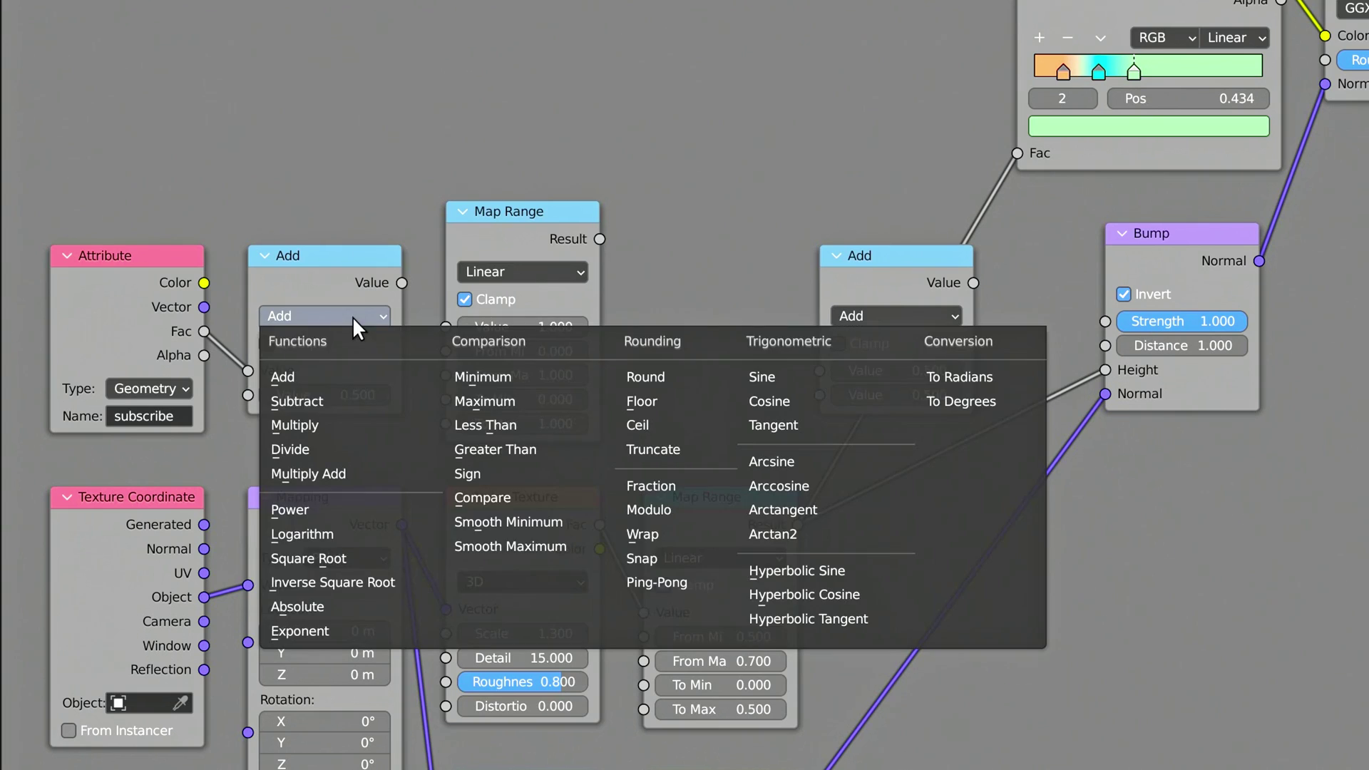
click(332, 509)
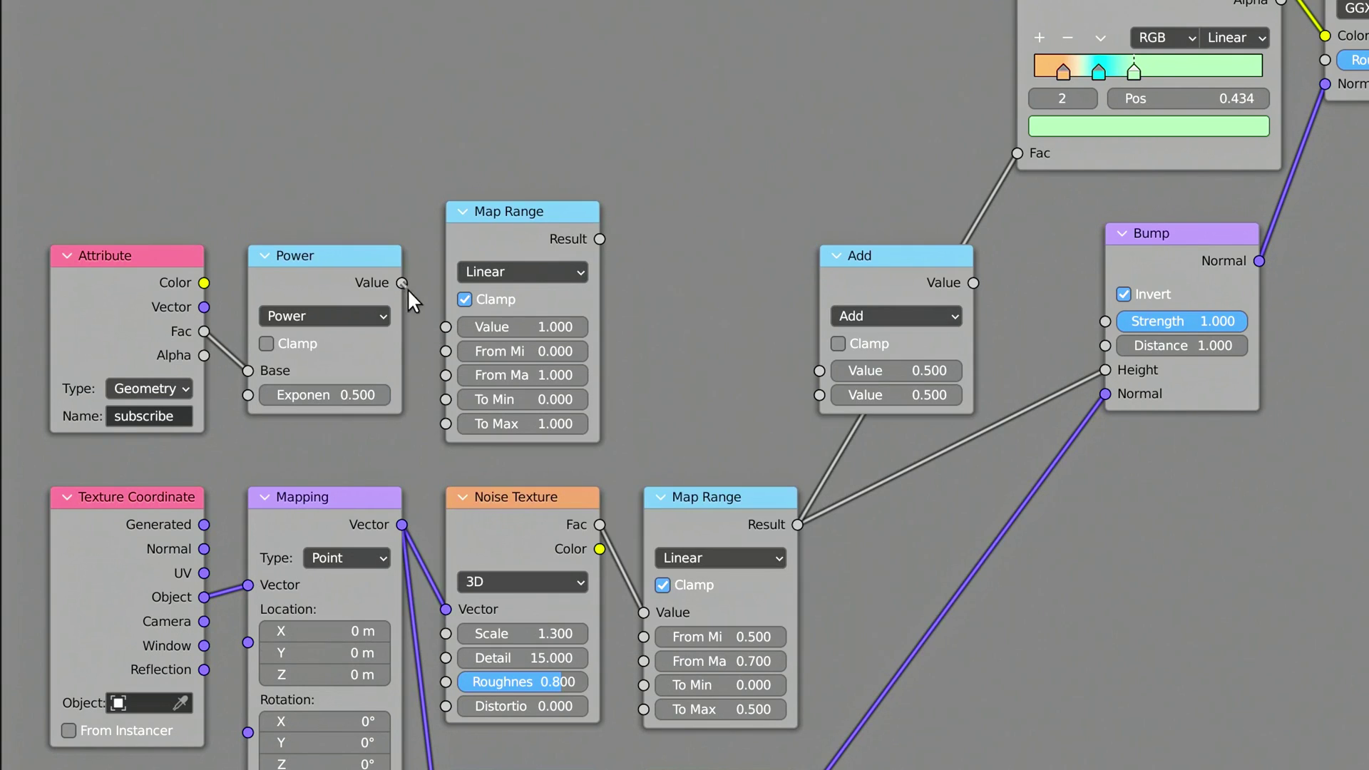
Step: Connect the Power node to the Map Range and set From Max 0.5, To Min 1, To Max 0
drag(437, 322, 438, 322)
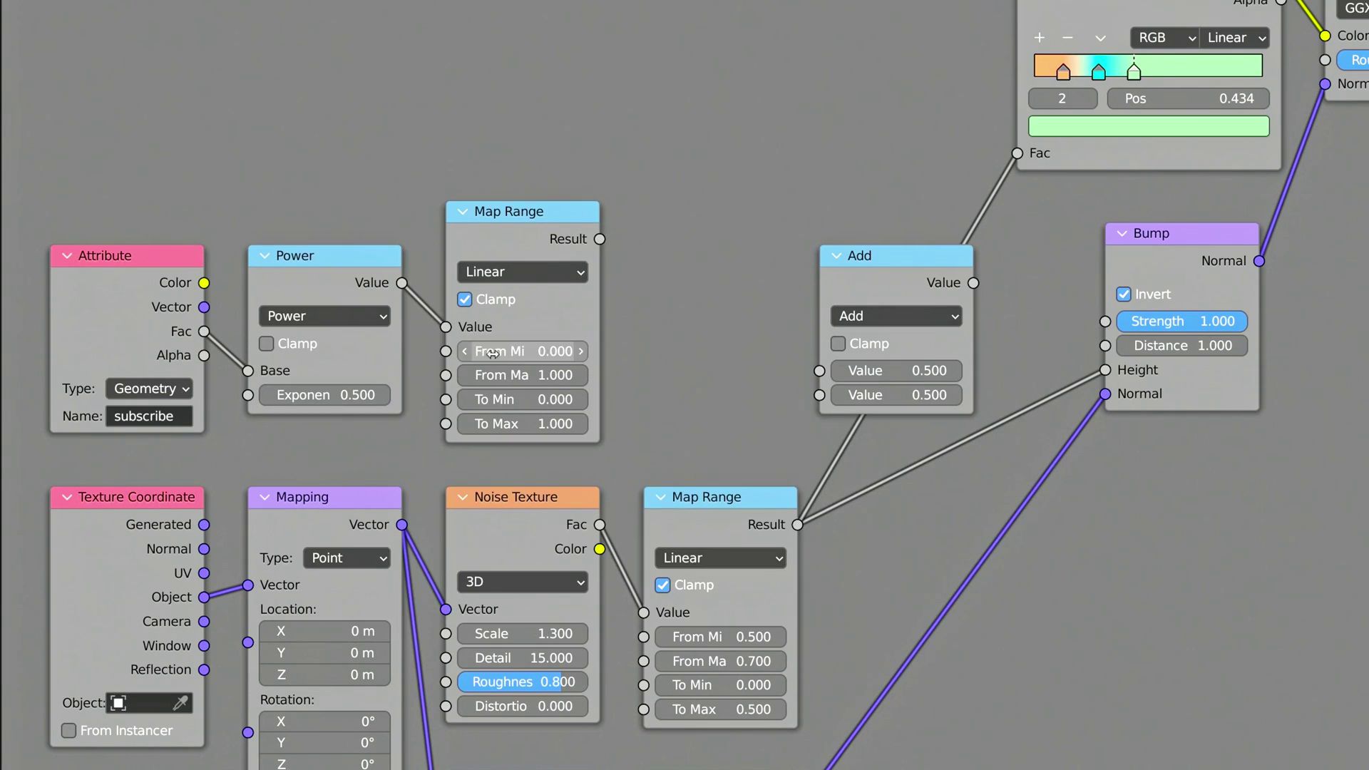
double_click(522, 375)
text(0.5)
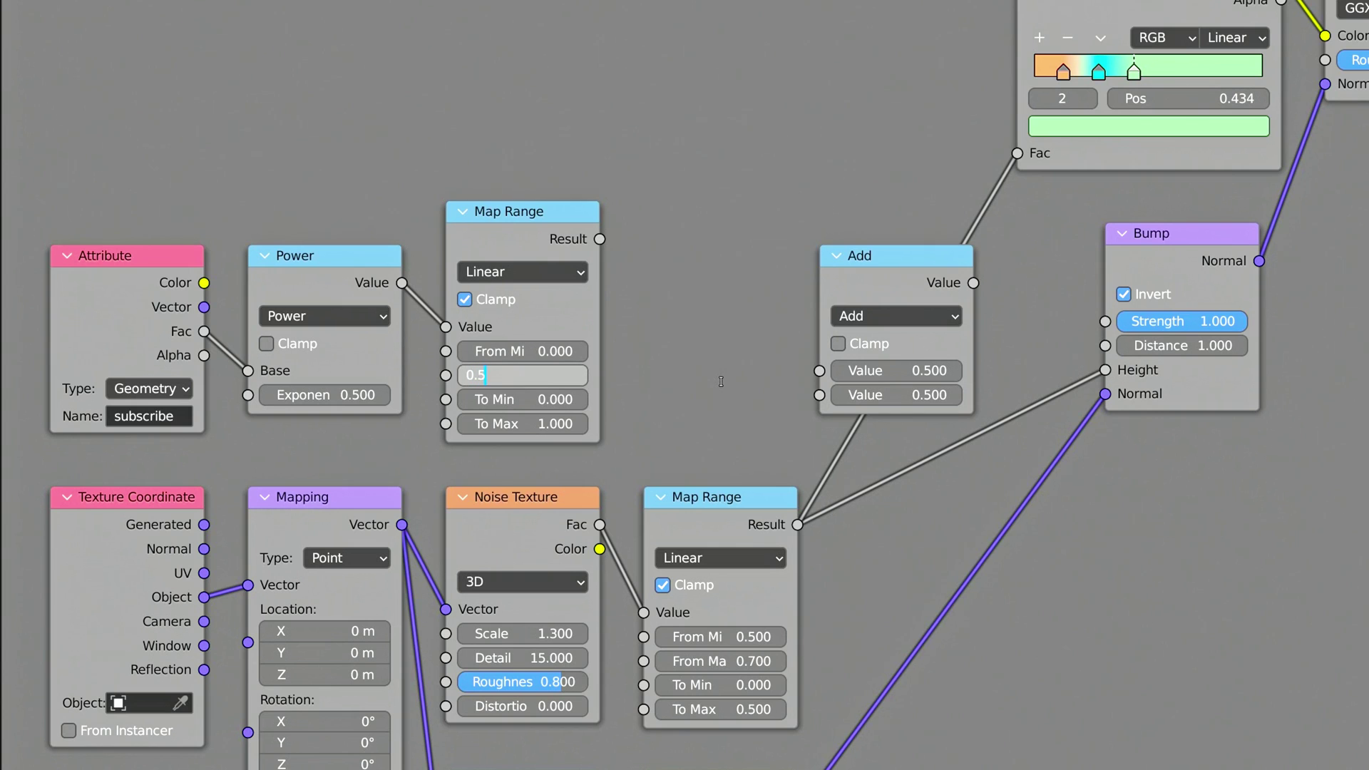
key(Tab)
text(0.0)
key(Tab)
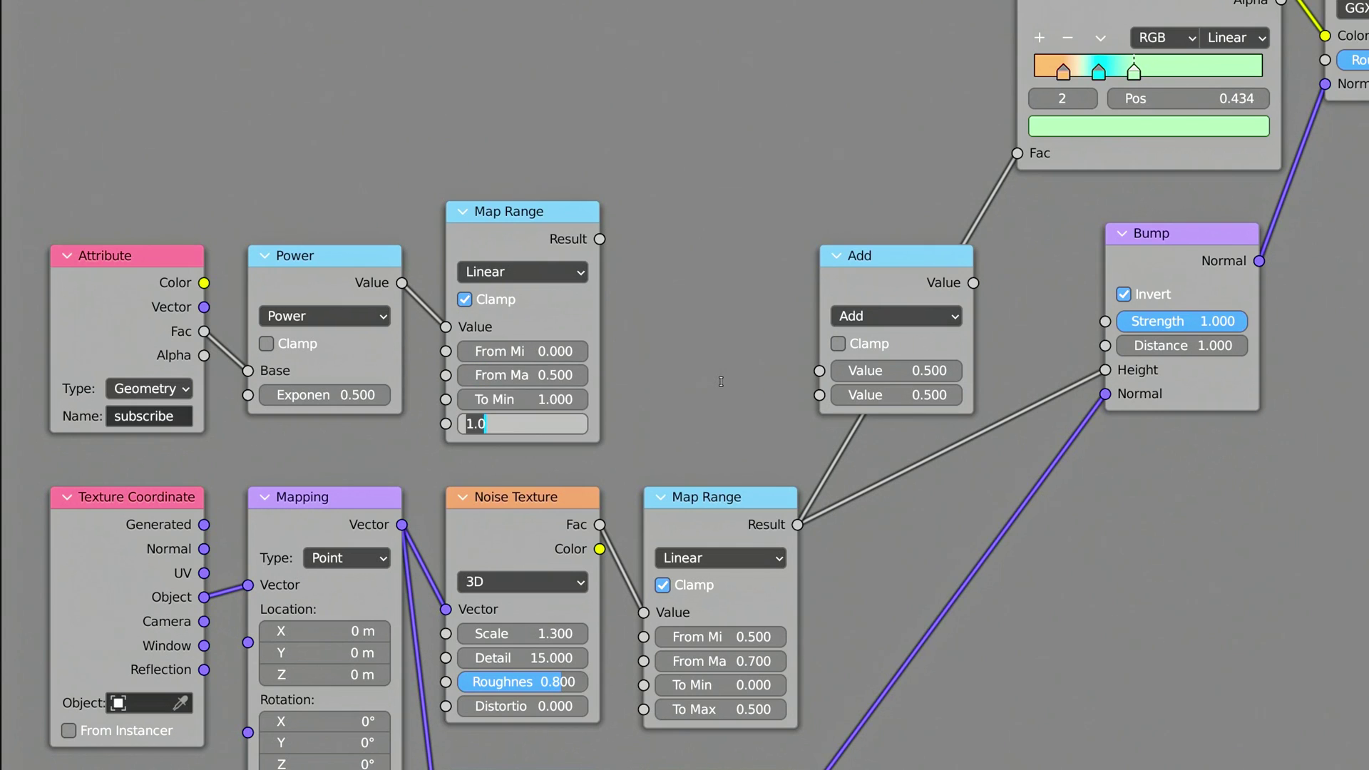
text(0)
key(Return)
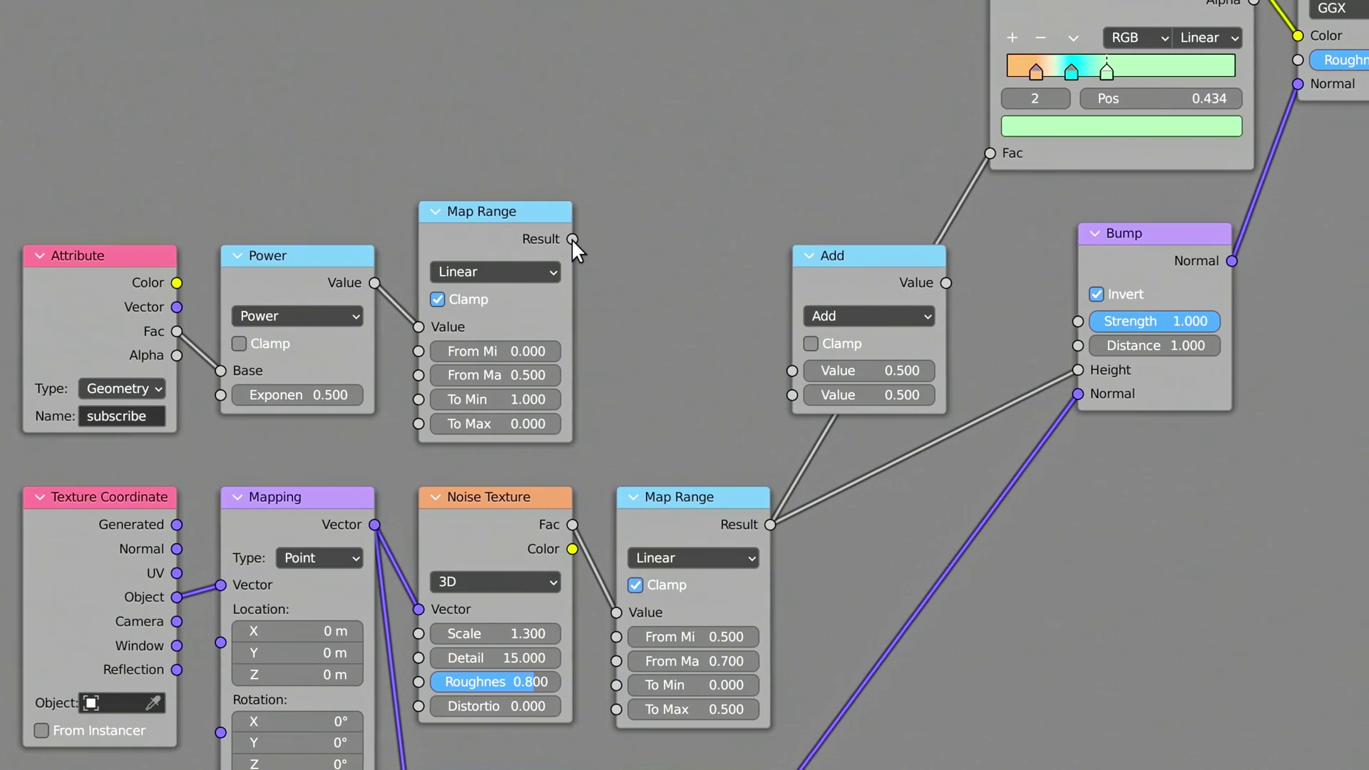
Step: Switch the second Add node to Multiply Add with its first value set to 1
click(855, 316)
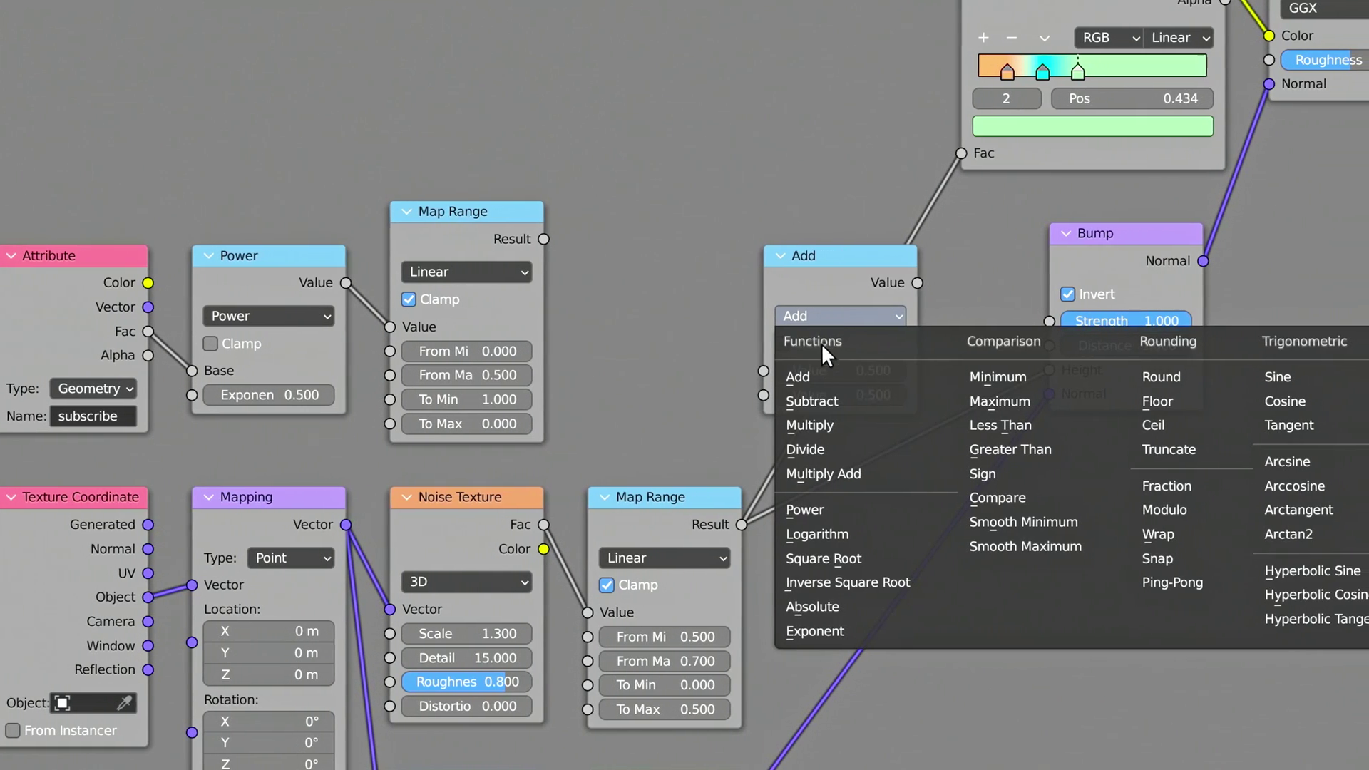
click(827, 473)
click(803, 370)
text(1)
key(Return)
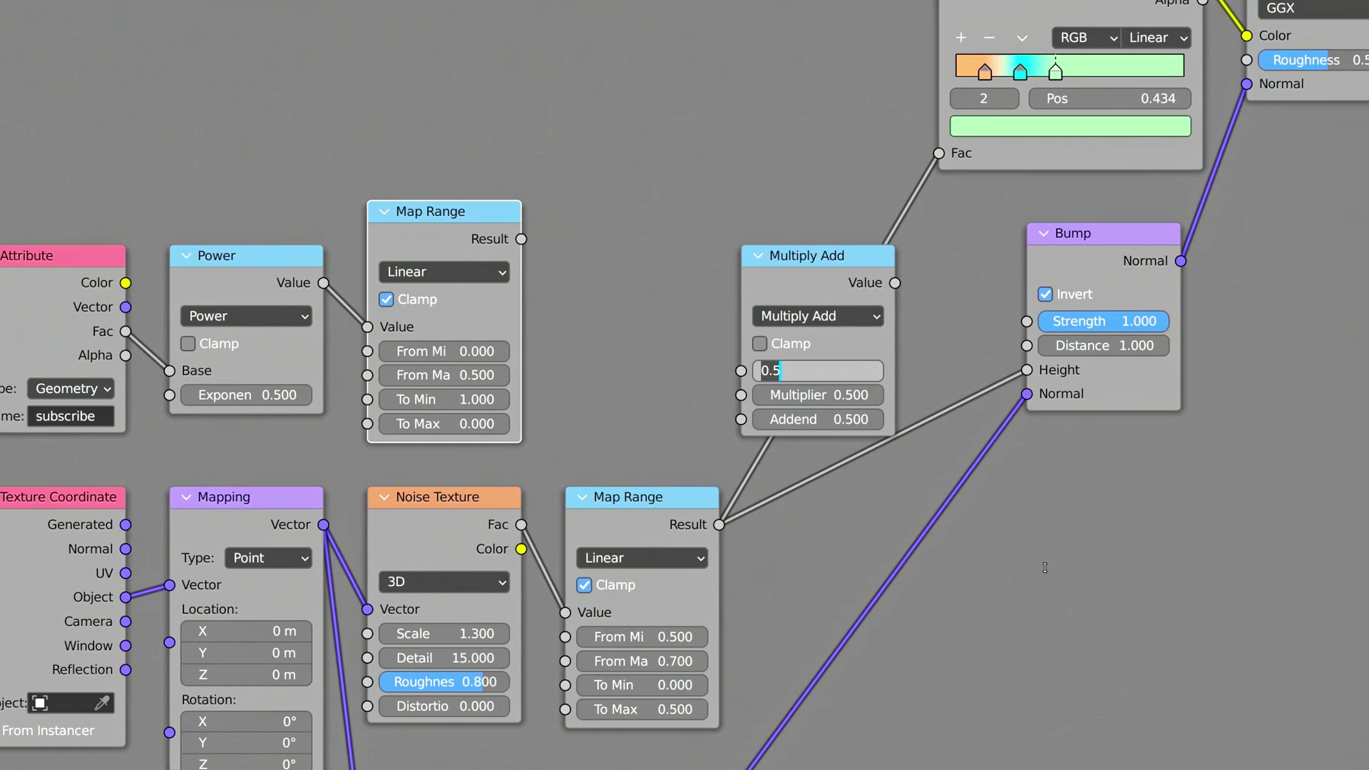
Step: Link the mask Map Range into the Multiplier, and the result into ColorRamp Fac and Bump Height
drag(426, 333, 454, 343)
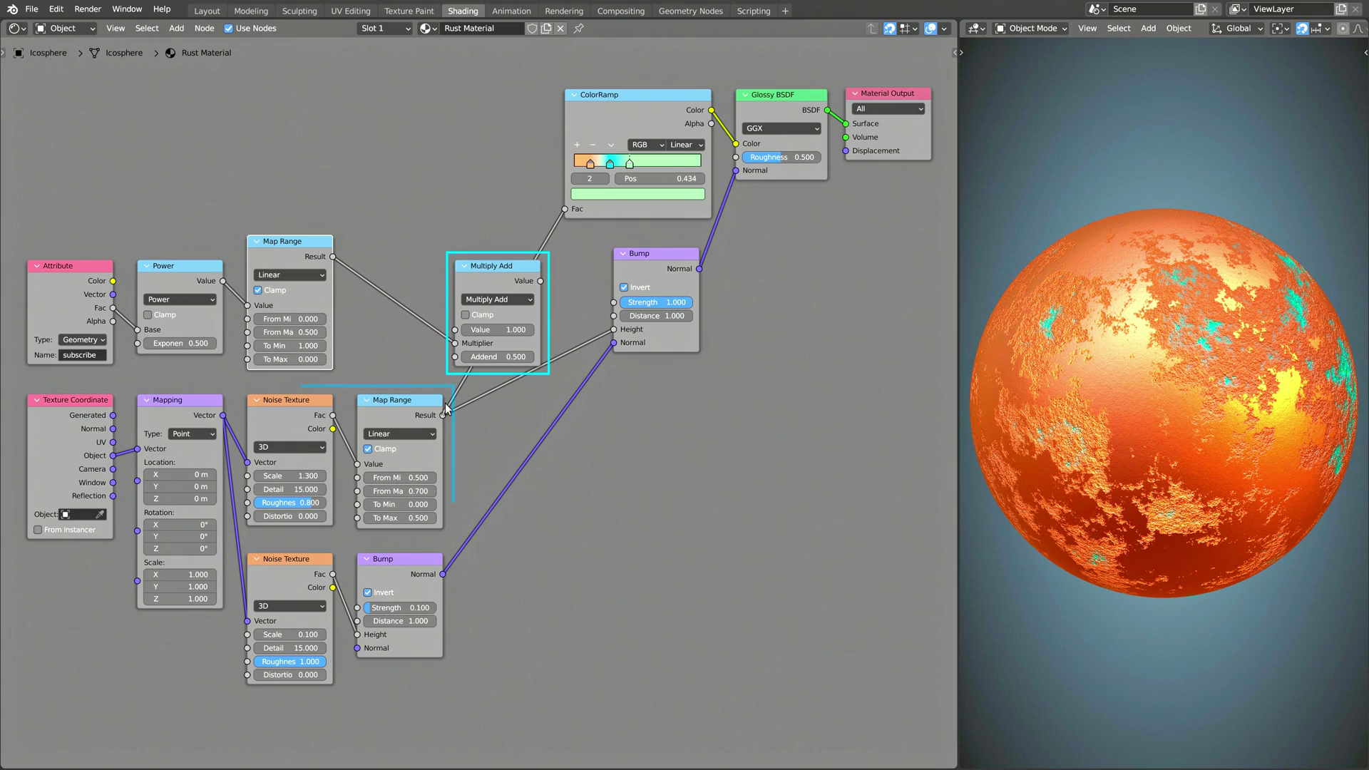
drag(562, 216, 563, 211)
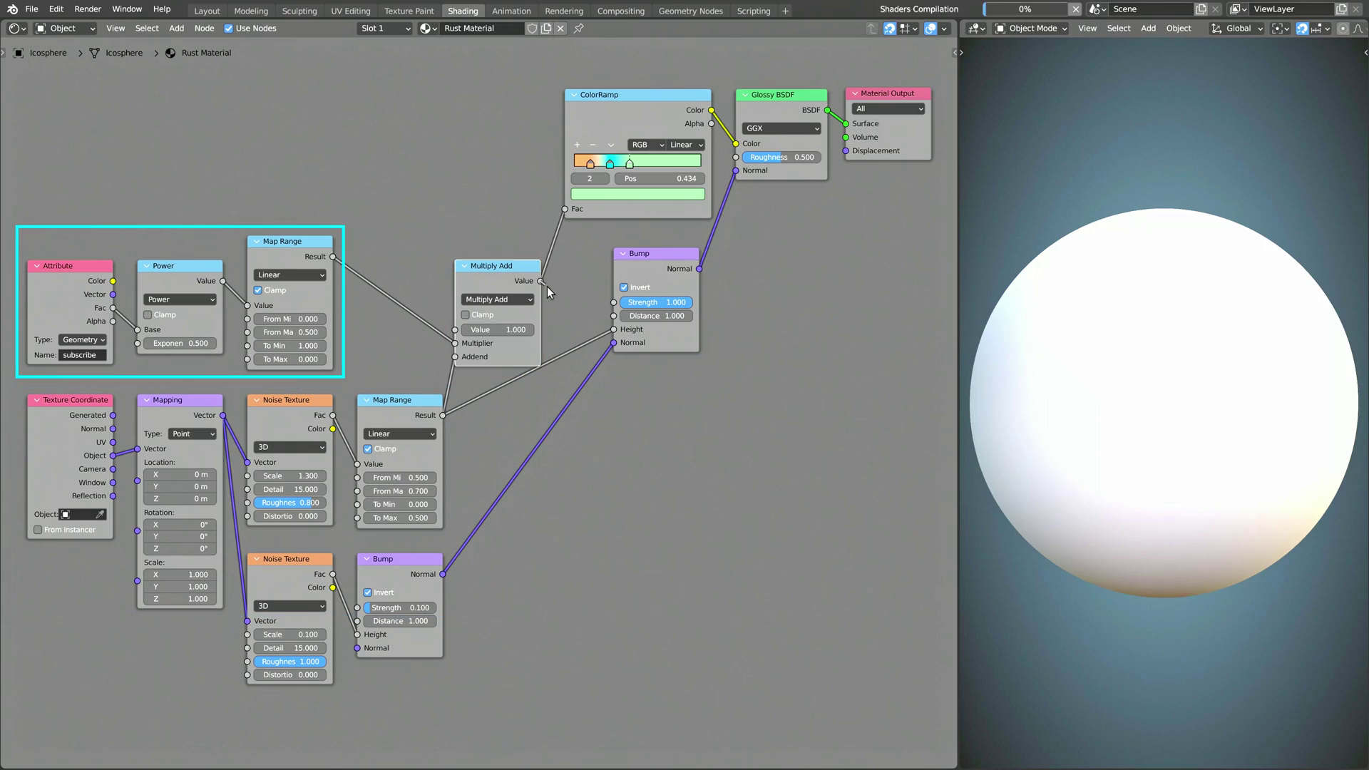
drag(610, 329, 613, 330)
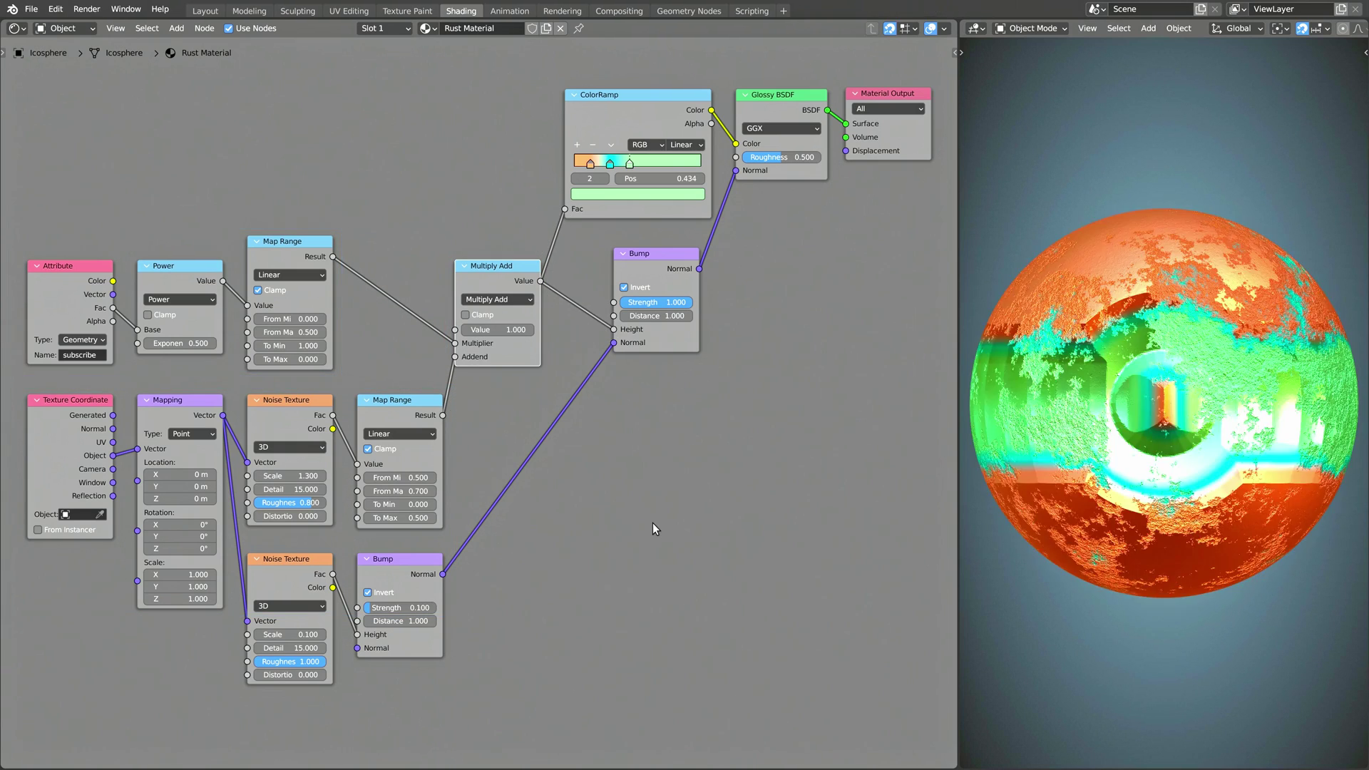
mouse_move(1209, 649)
middle_down()
mouse_move(1271, 647)
mouse_move(996, 631)
mouse_move(1347, 635)
mouse_move(1213, 633)
middle_up()
scroll(1225, 605, up, 2)
scroll(1224, 604, up, 5)
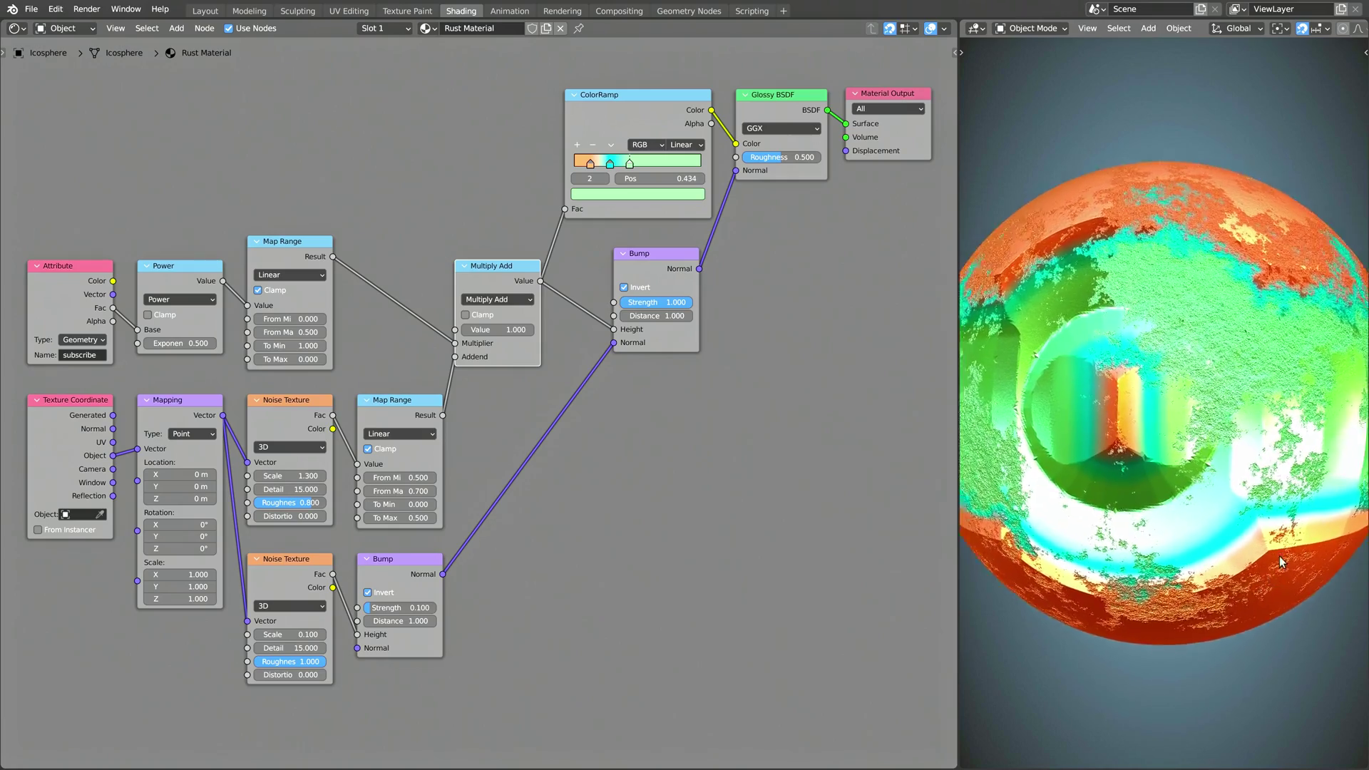
scroll(1308, 513, down, 6)
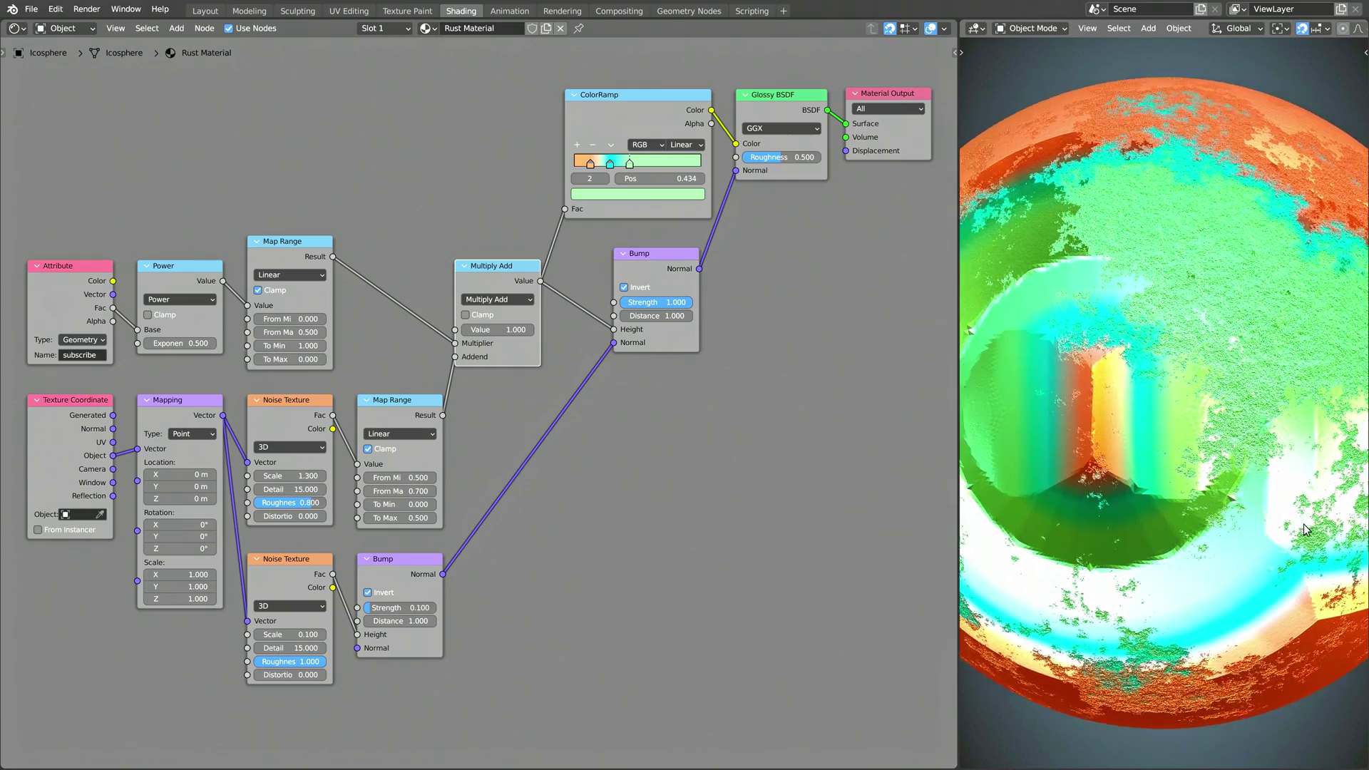
Step: Add a Noise Texture with Scale 8, Detail 15 and Roughness 0.8
key(shift+a)
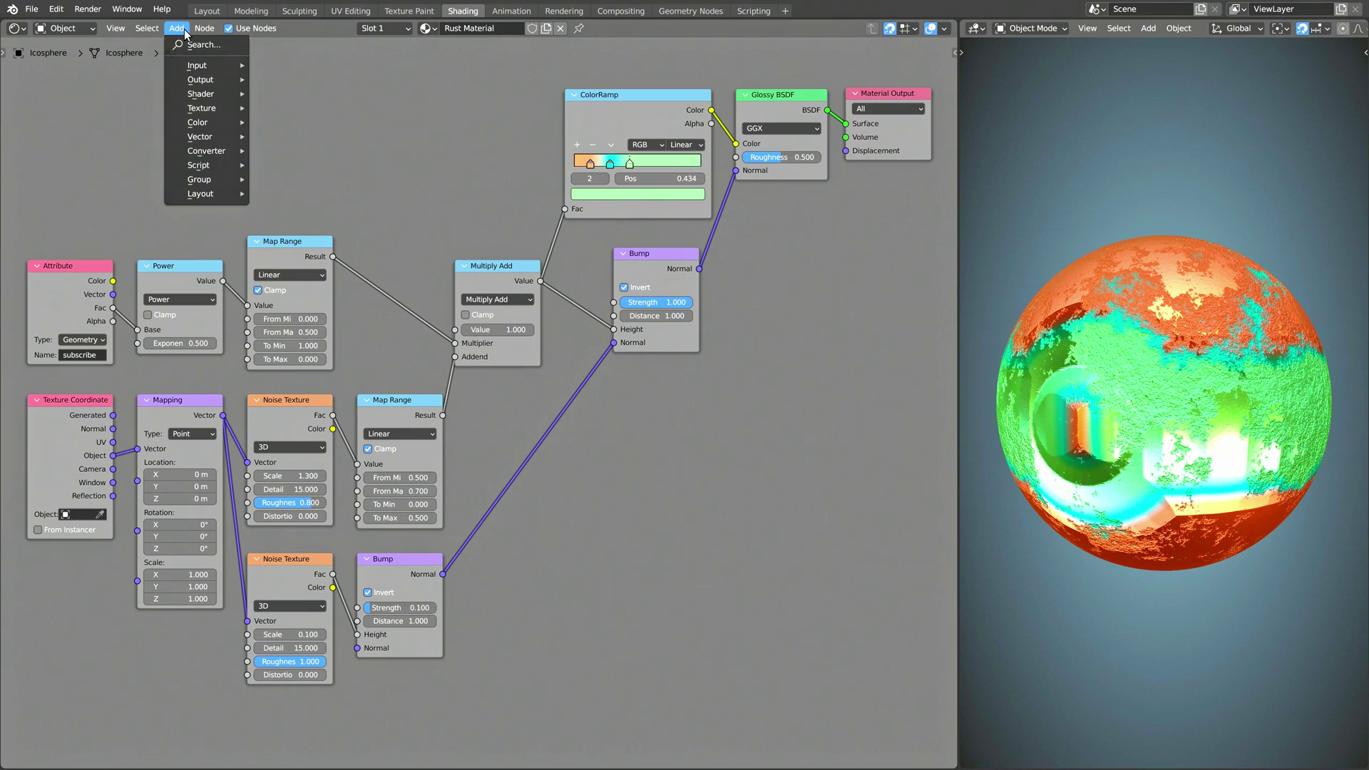
text(noise)
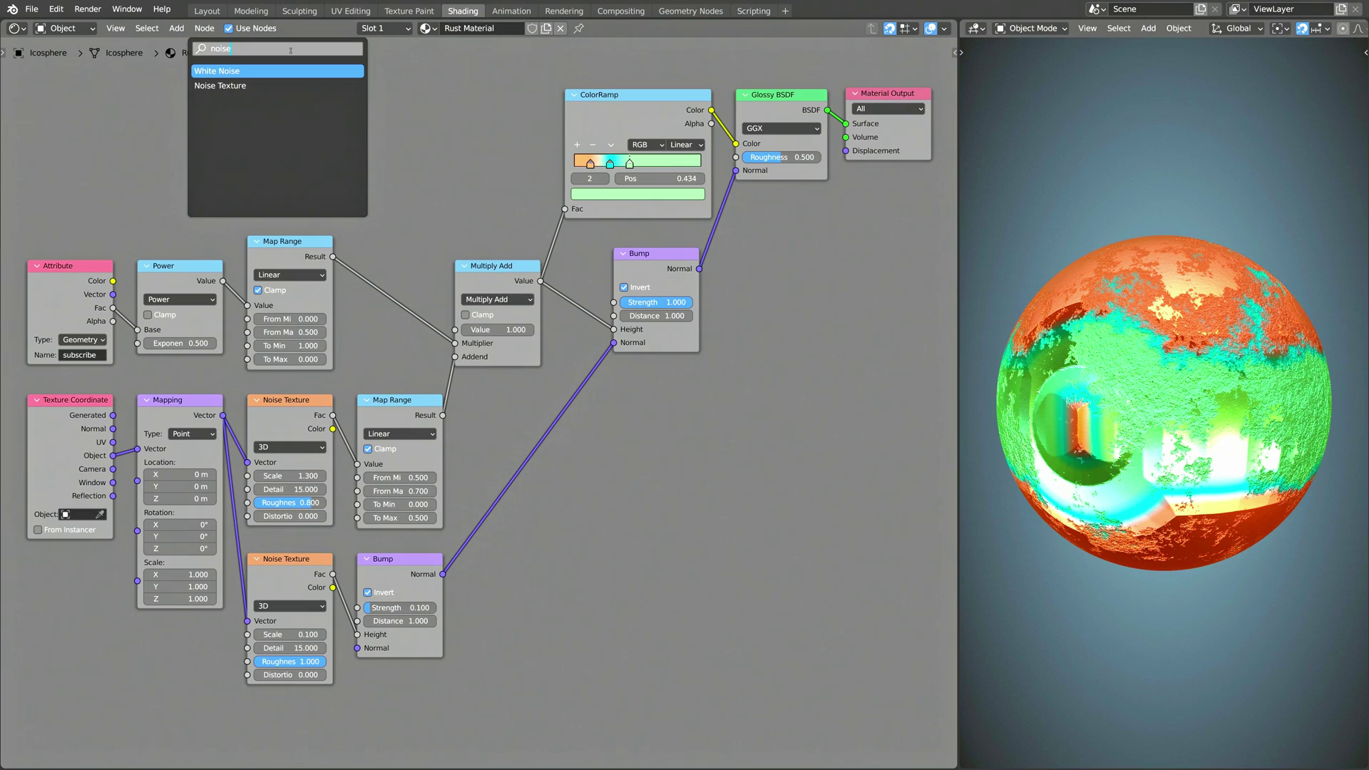
click(307, 86)
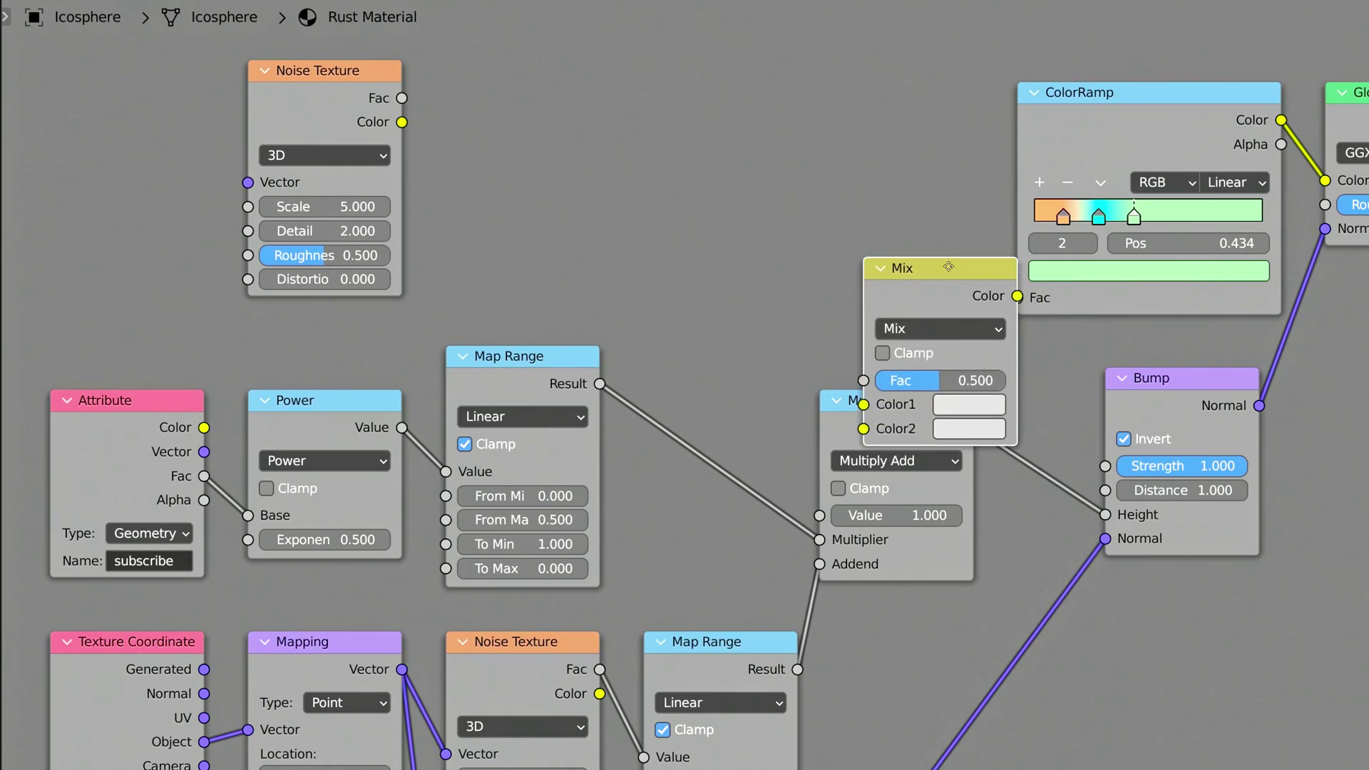
click(464, 211)
click(324, 207)
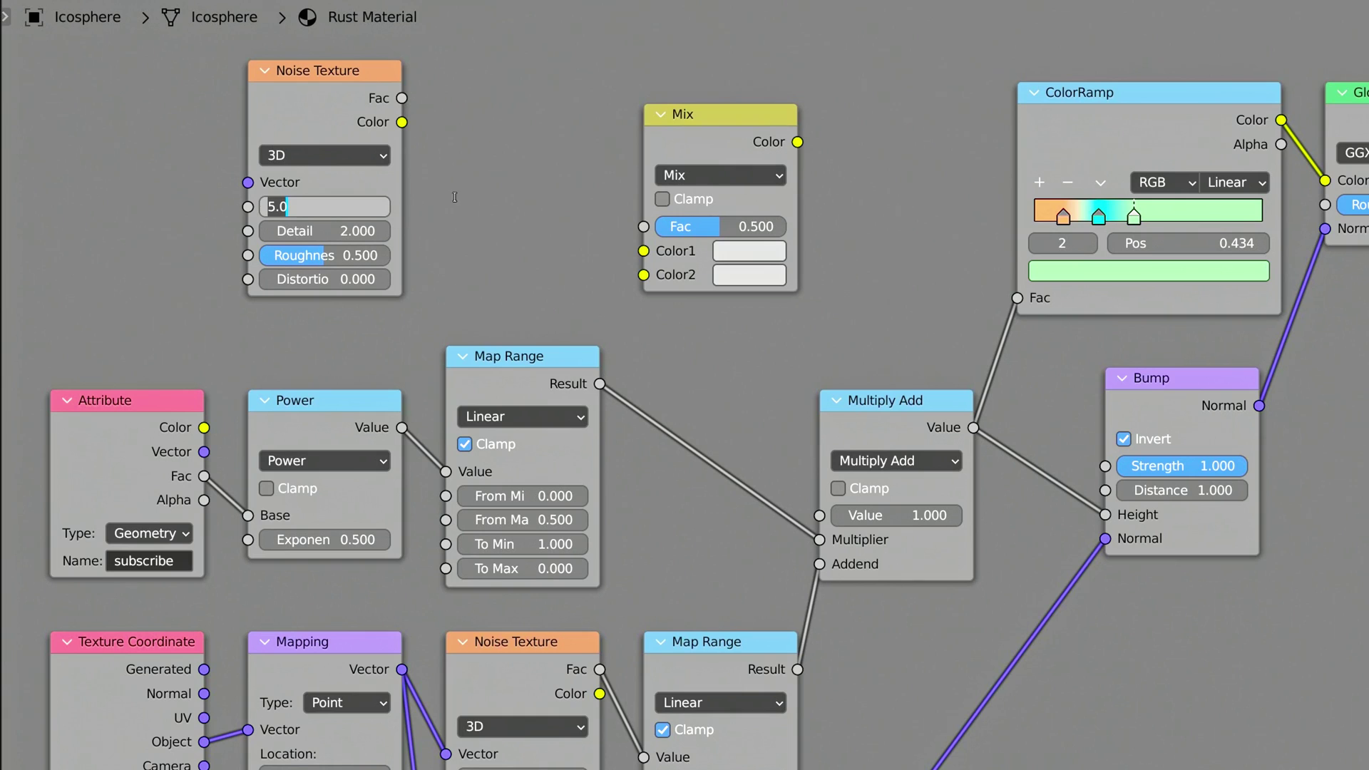
text(8)
key(Tab)
text(1)
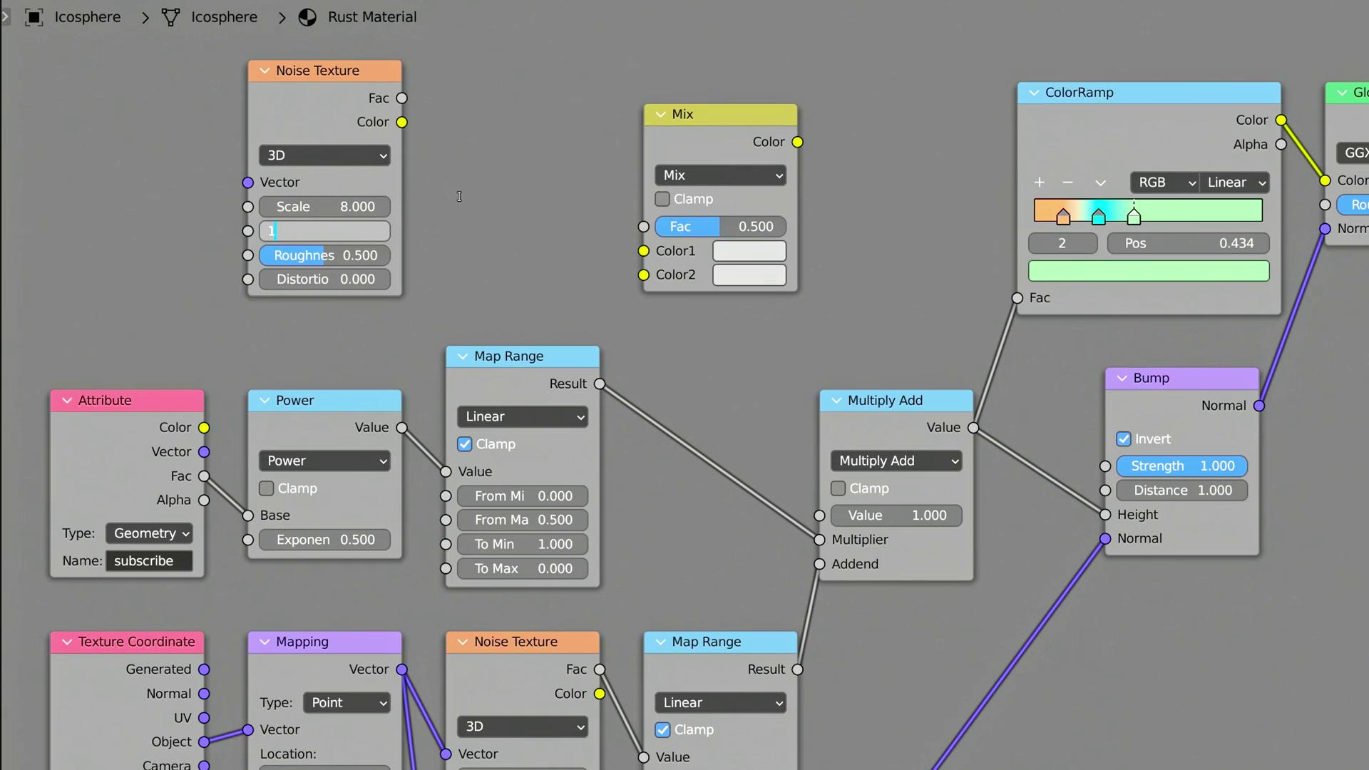
text(5)
key(Tab)
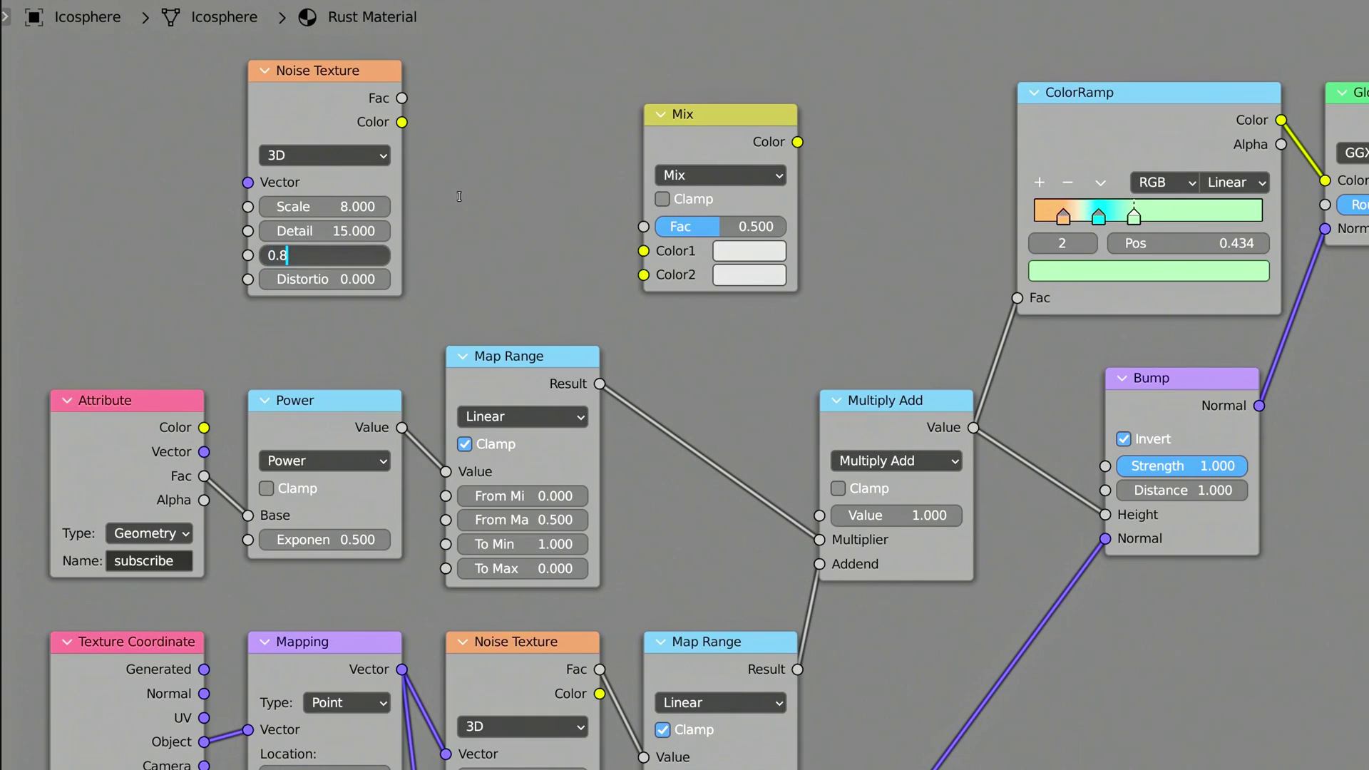
text(0.8)
key(Return)
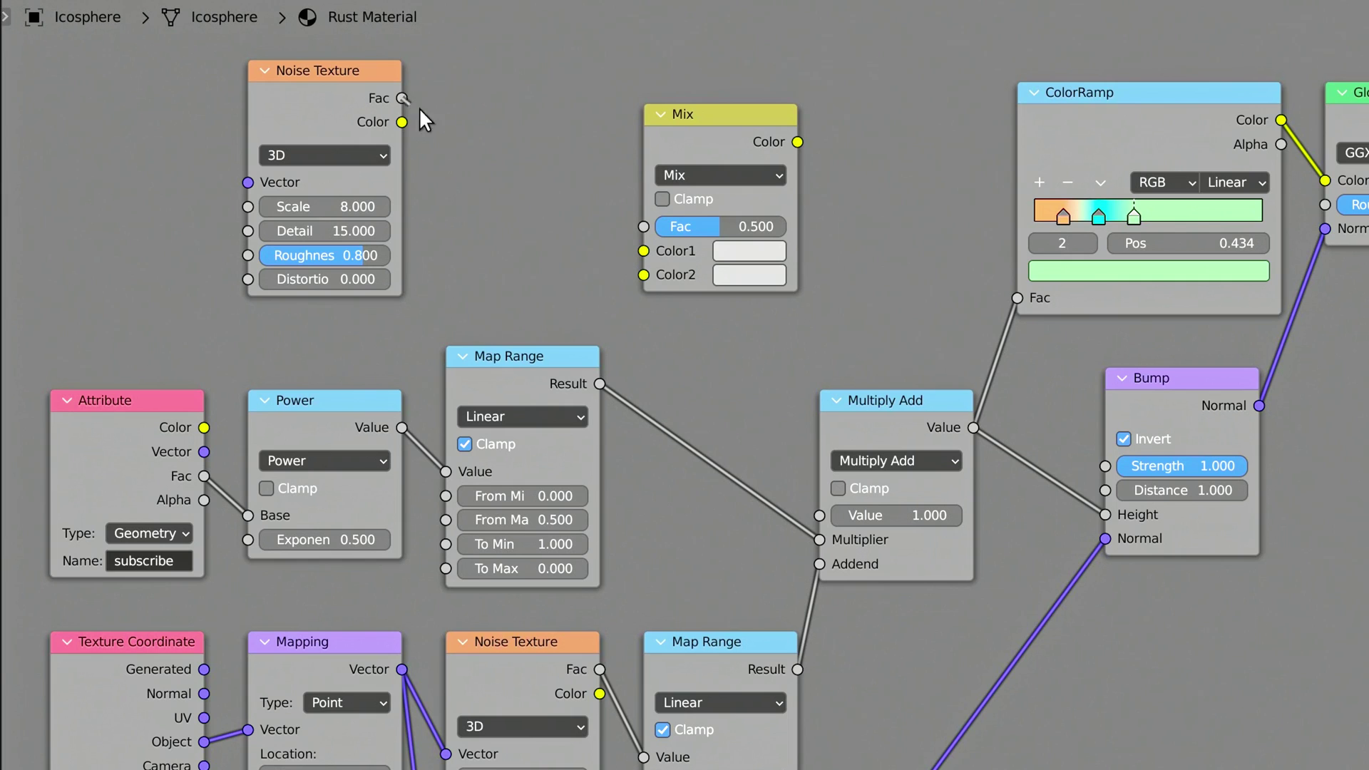
Step: Blend the new noise Fac with the mask in a Linear Light Mix feeding the Multiply Add
drag(403, 99, 643, 275)
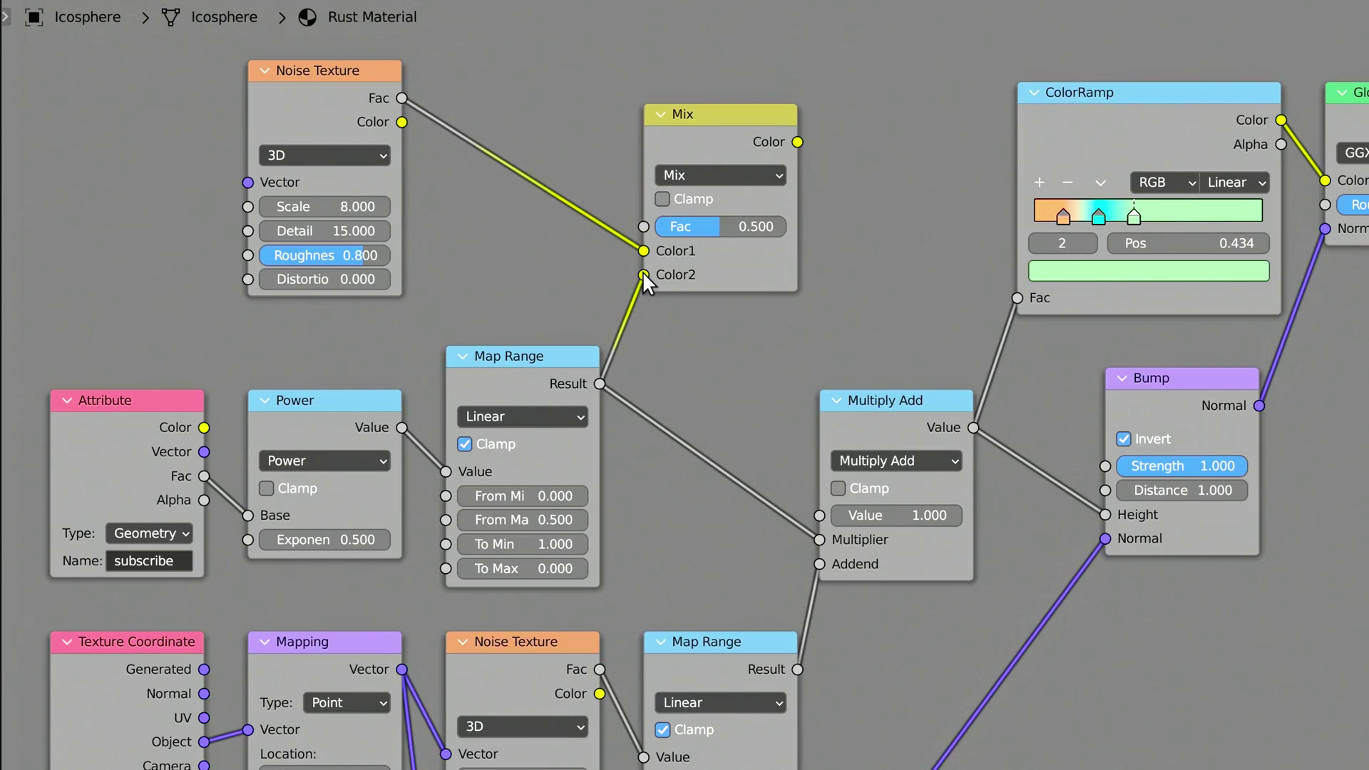
click(698, 178)
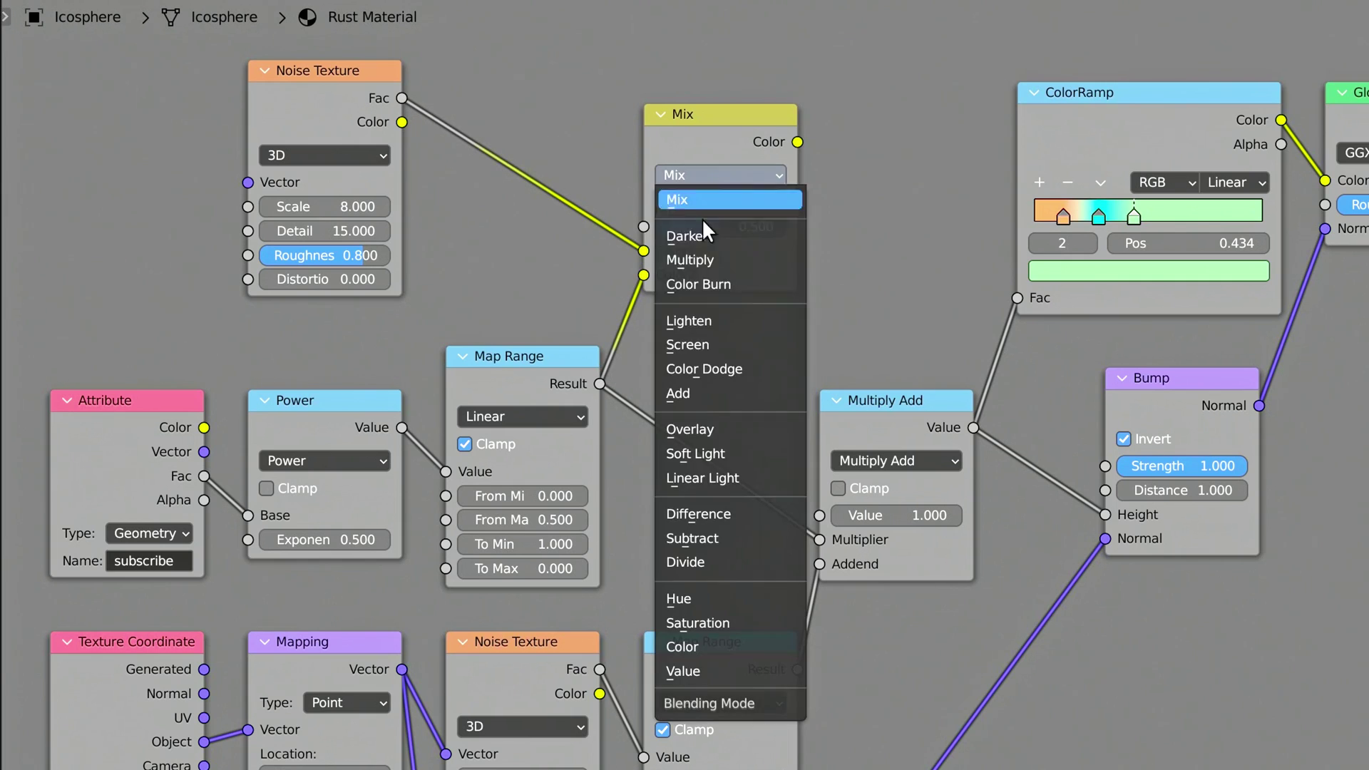
click(696, 476)
drag(797, 142, 819, 515)
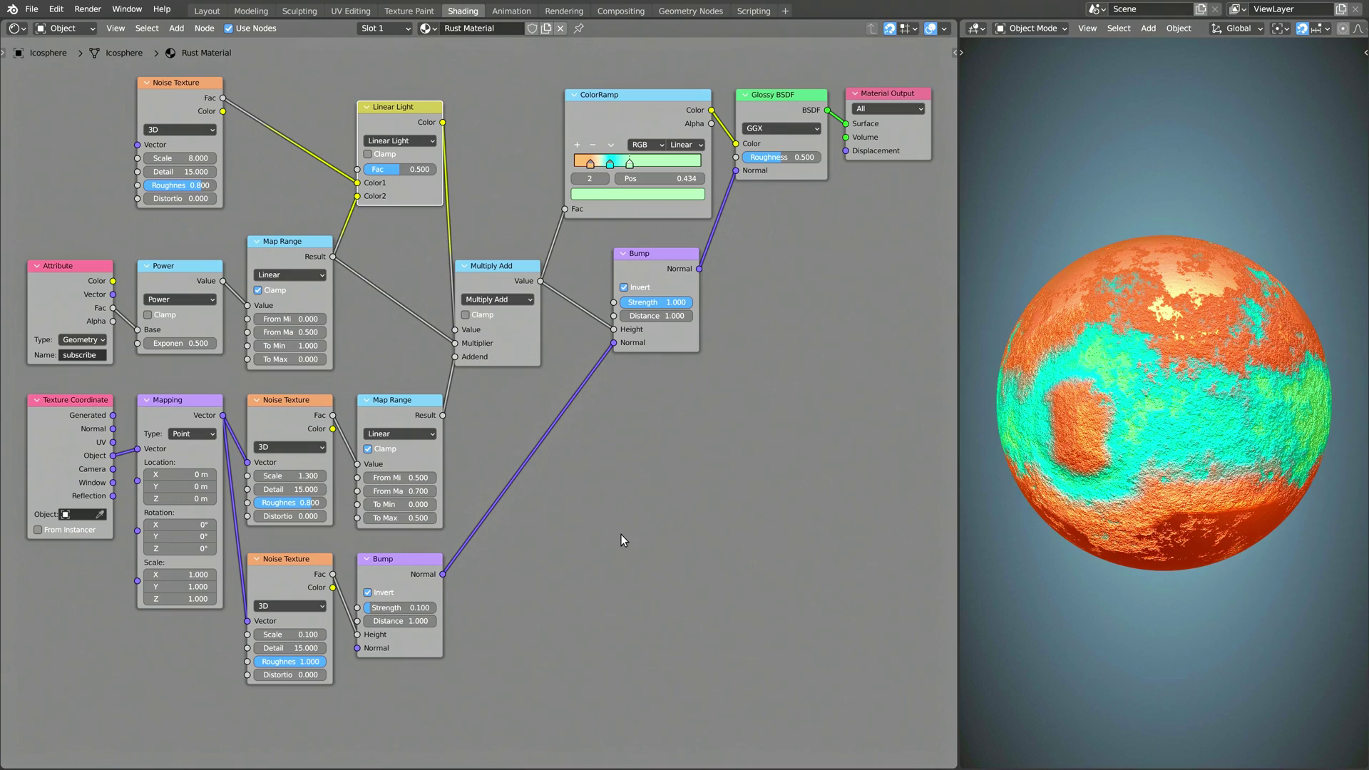
Step: Orbit and zoom around the sphere to inspect the orange rust and the ragged cyan band
middle_drag(1077, 611, 1218, 614)
scroll(1248, 660, up, 2)
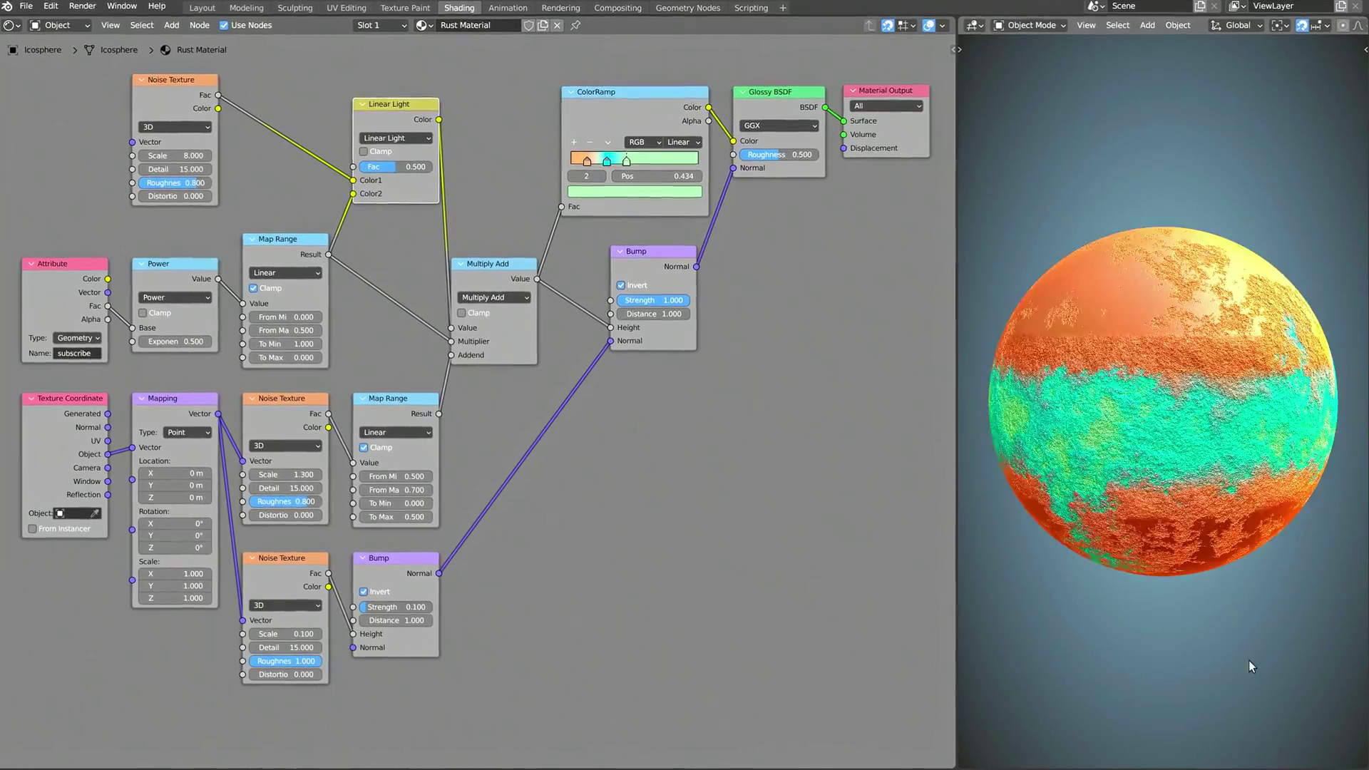
scroll(1254, 629, up, 5)
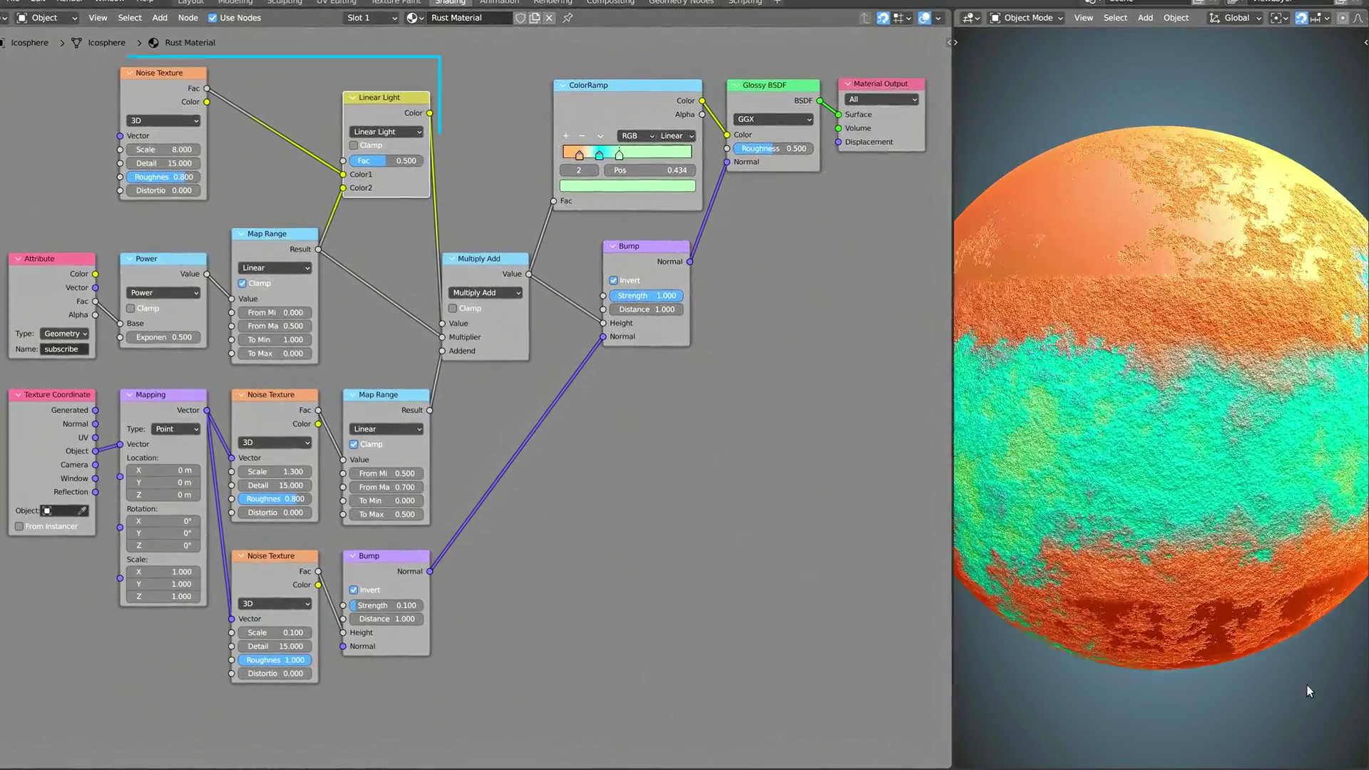
middle_drag(1274, 680, 1307, 557)
scroll(1303, 592, down, 4)
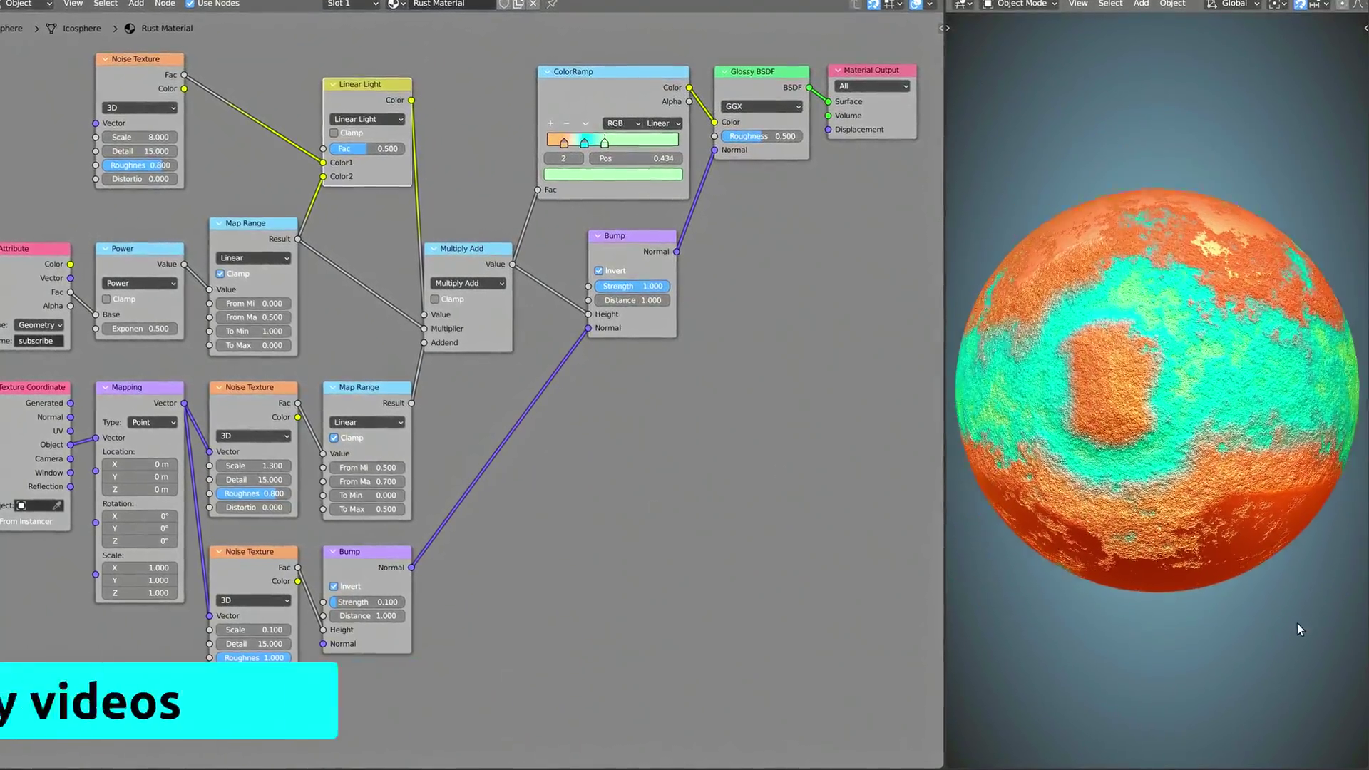